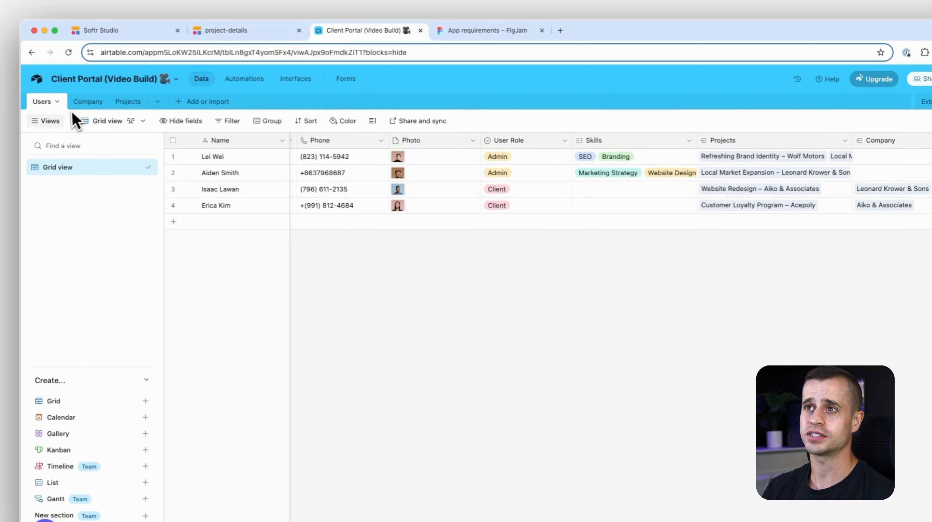
- Create a blank table named Tasks in the Client Portal base
left_click(178, 101)
left_click(214, 139)
type("Tasks")
key("Return")
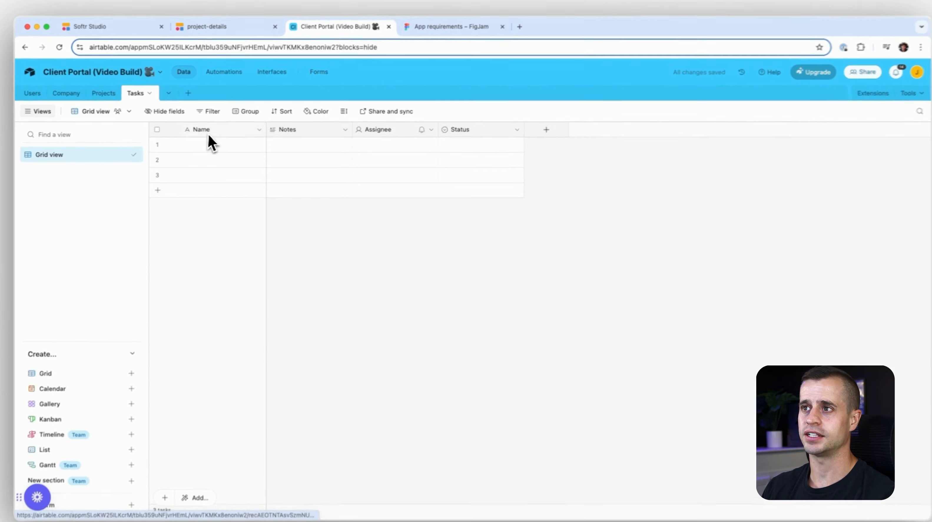
- Rename the Name field to Task Name and the Notes field to Task Description in the Tasks table
double_click(207, 135)
type("Task Name")
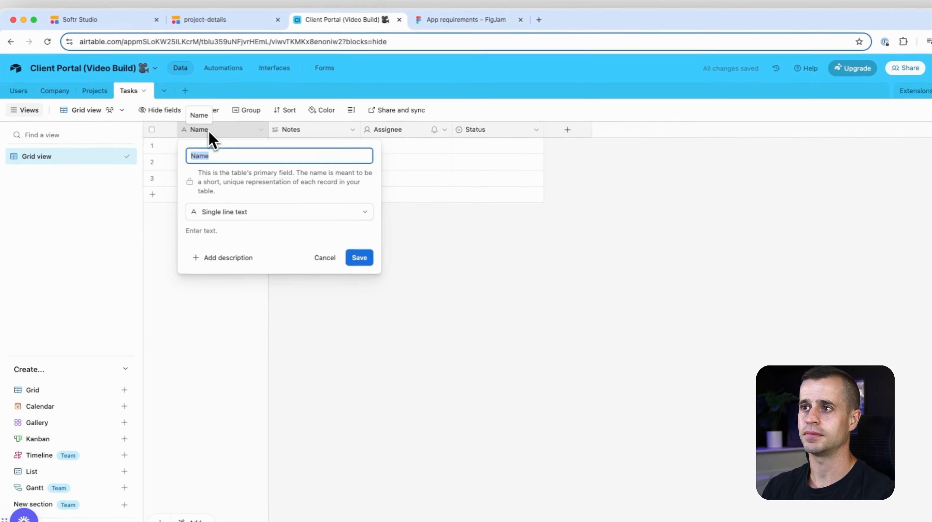
key("Return")
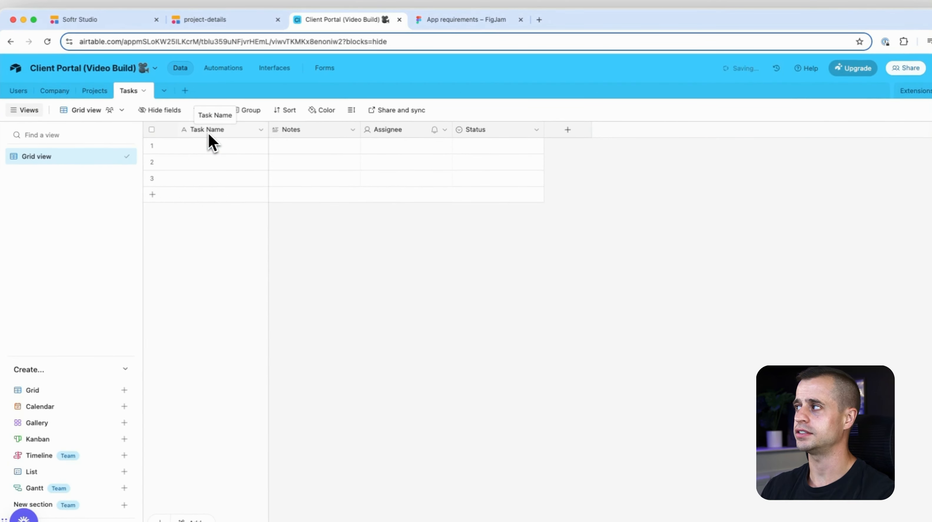
left_click(297, 129)
double_click(298, 129)
type("Task")
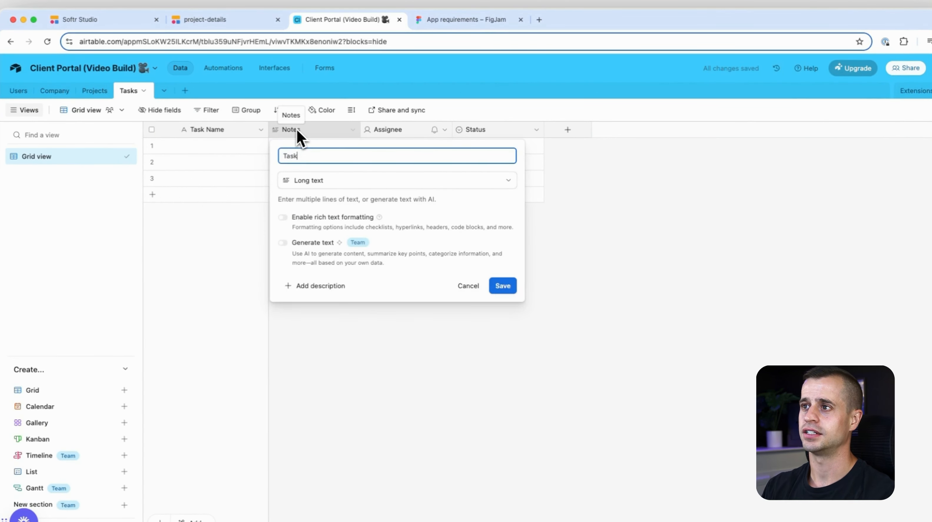
type(" Description")
left_click(502, 285)
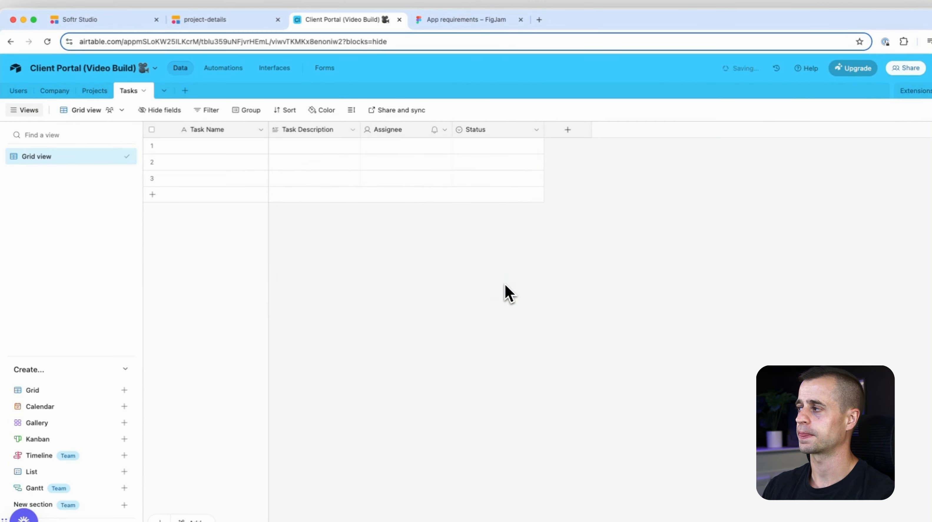
- Change the Assignee field of the Tasks table into an attachment field named Attachment
left_click(390, 130)
left_click(445, 131)
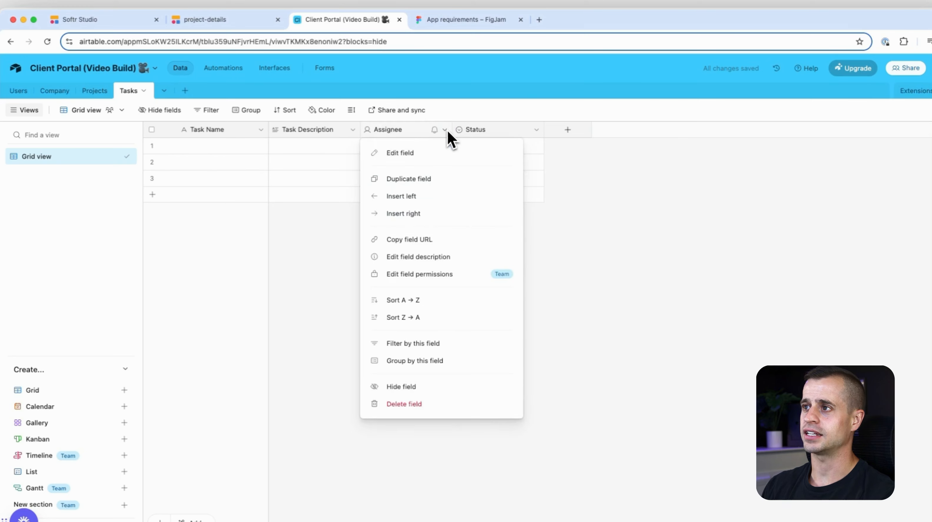
left_click(405, 155)
type("Attachment")
left_click(404, 180)
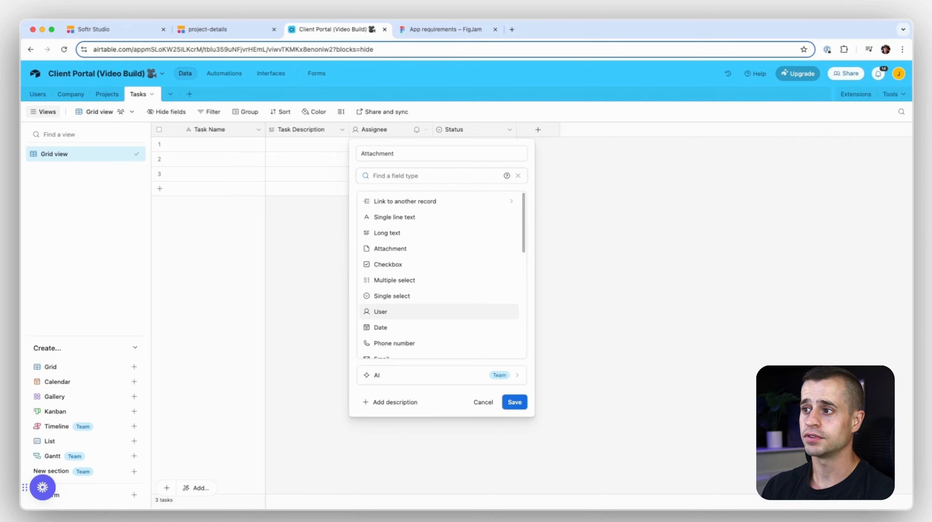
left_click(390, 249)
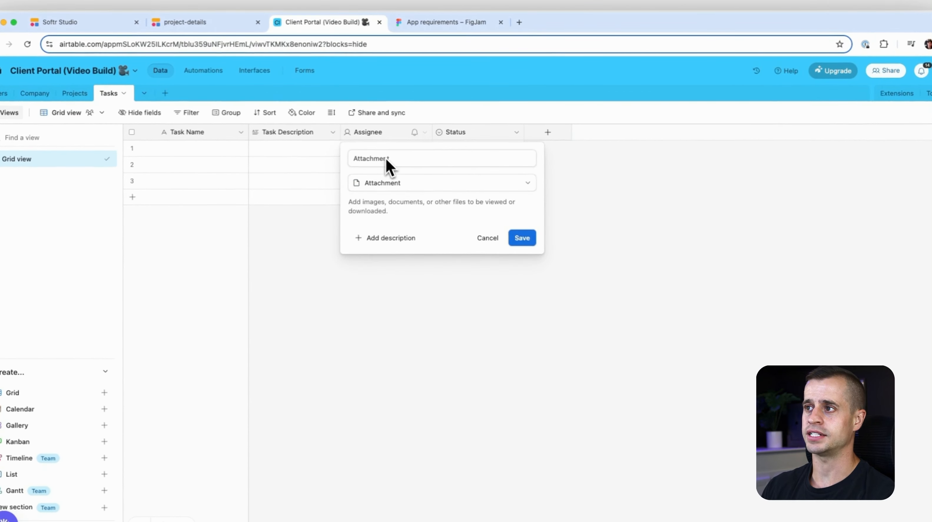
left_click(522, 238)
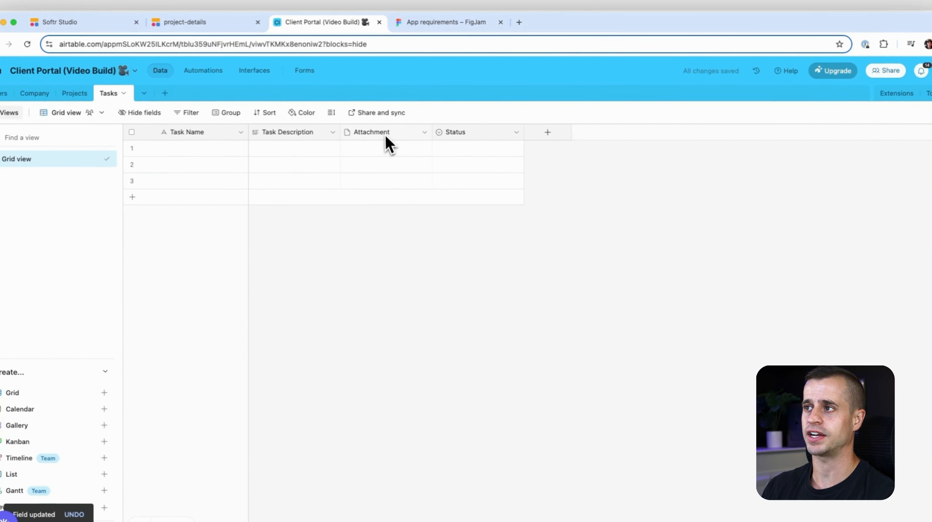
- Turn the Status field into a field named Assignee that links to records in the Users table
left_click(517, 132)
left_click(504, 154)
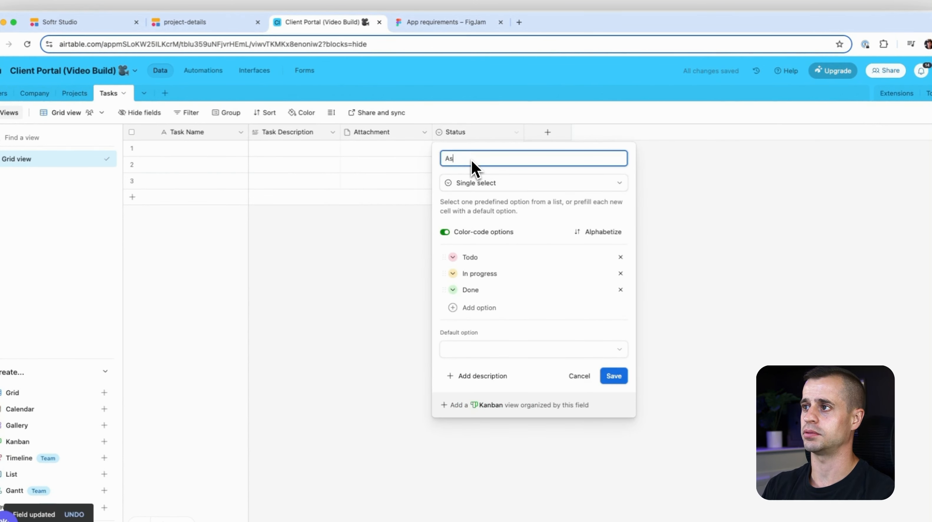
left_click(477, 182)
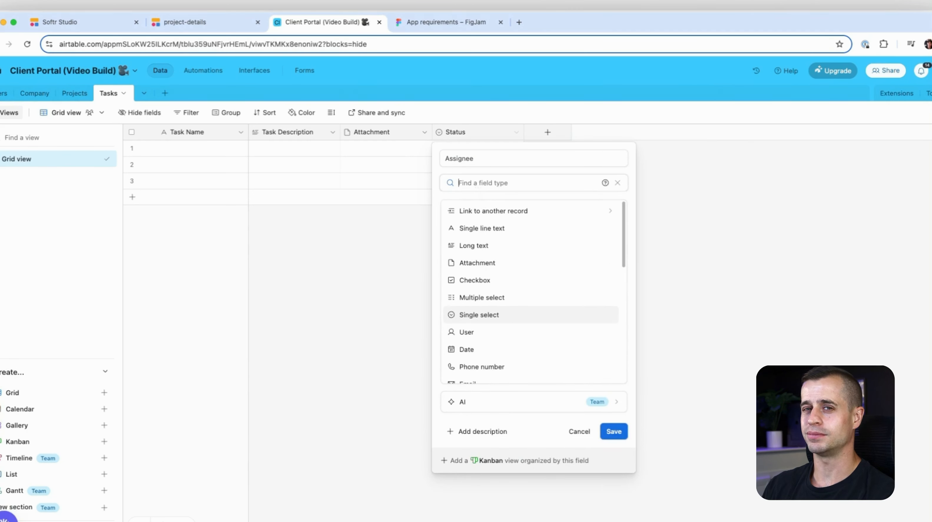
left_click(485, 216)
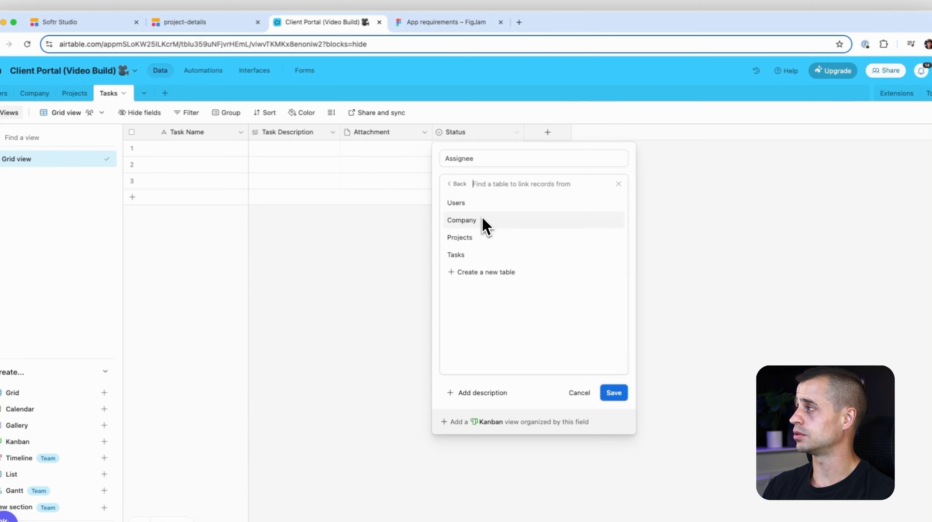
left_click(469, 203)
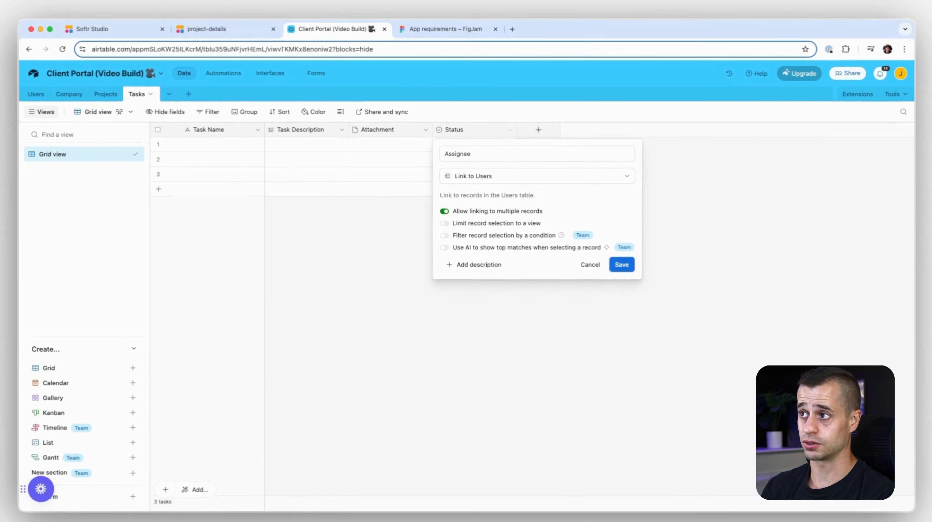
left_click(630, 268)
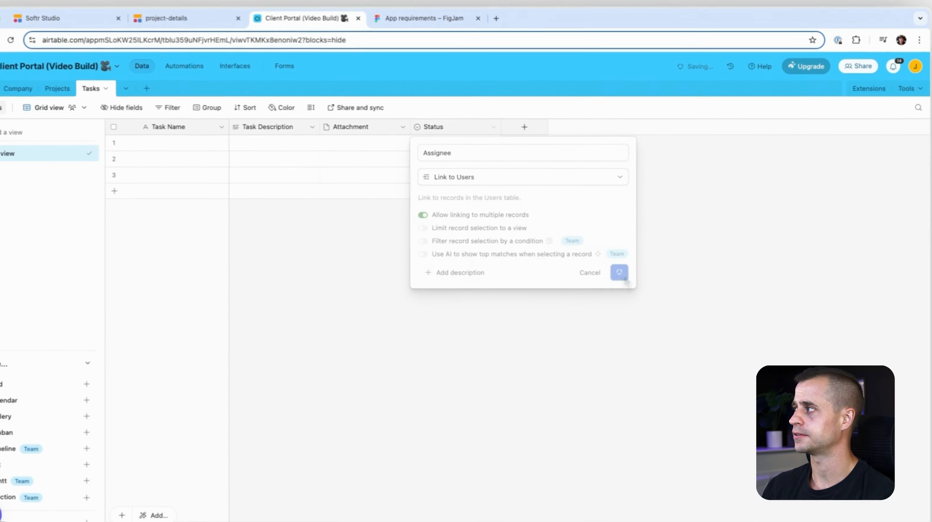
- Set up a new single-select field named Status with the options Done, In Progress and To Do
left_click(538, 130)
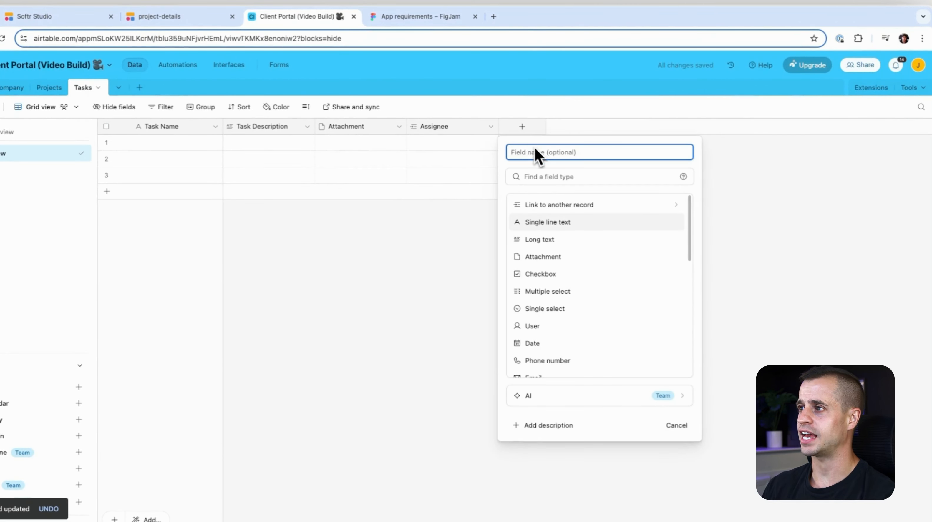
type("Status")
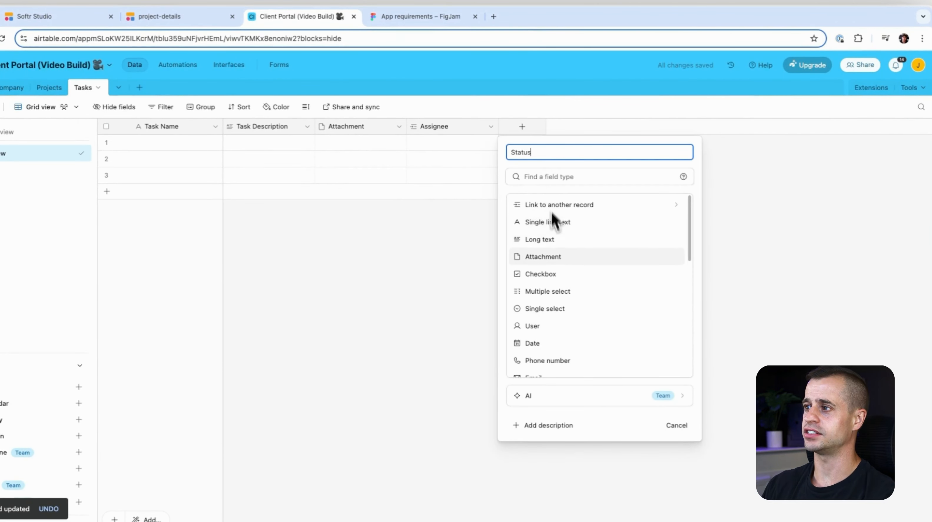
left_click(553, 308)
left_click(546, 273)
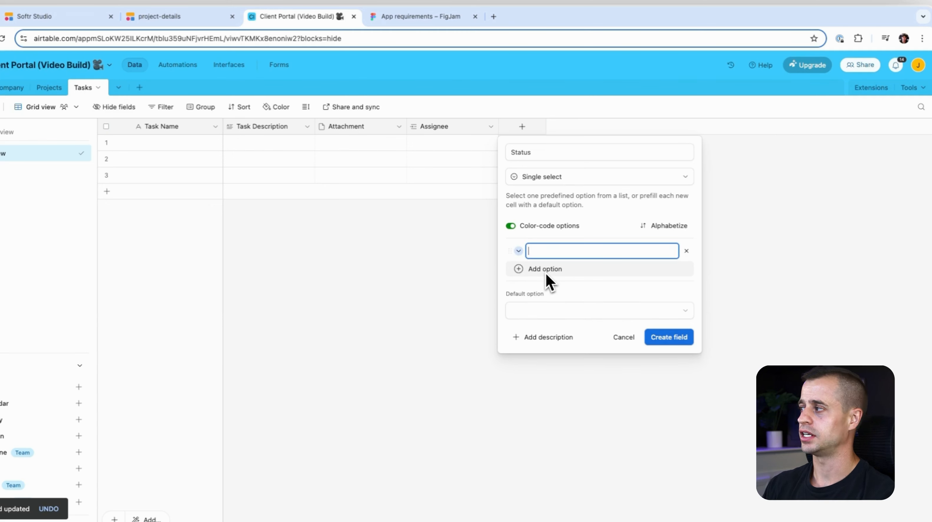
type("Done")
key("Return")
type("In P")
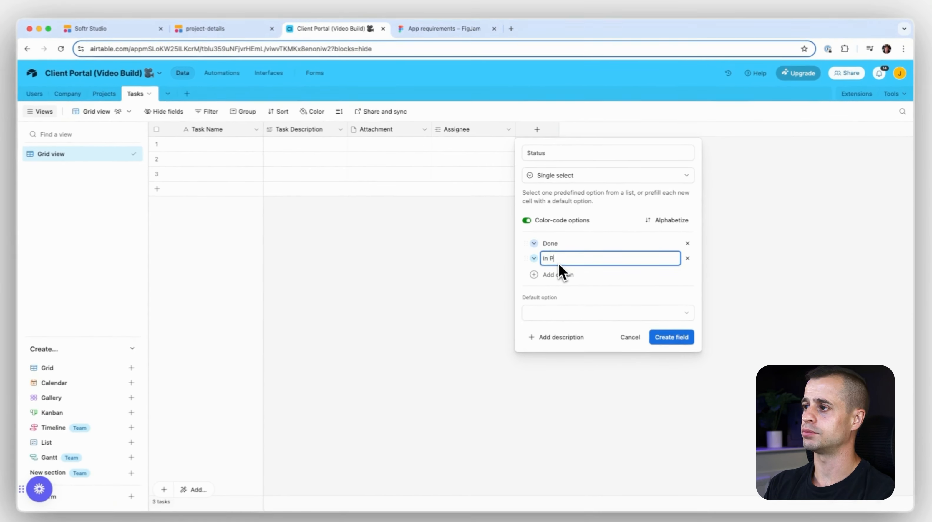
type("rogress")
key("Return")
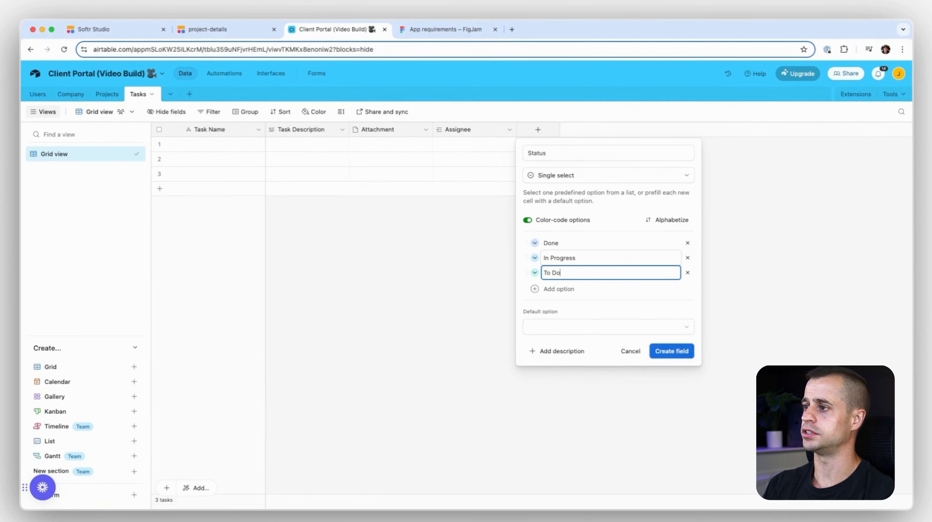
type("To Do")
- Color the To Do option gray and the Done option light red, and create the Status field
left_click(535, 273)
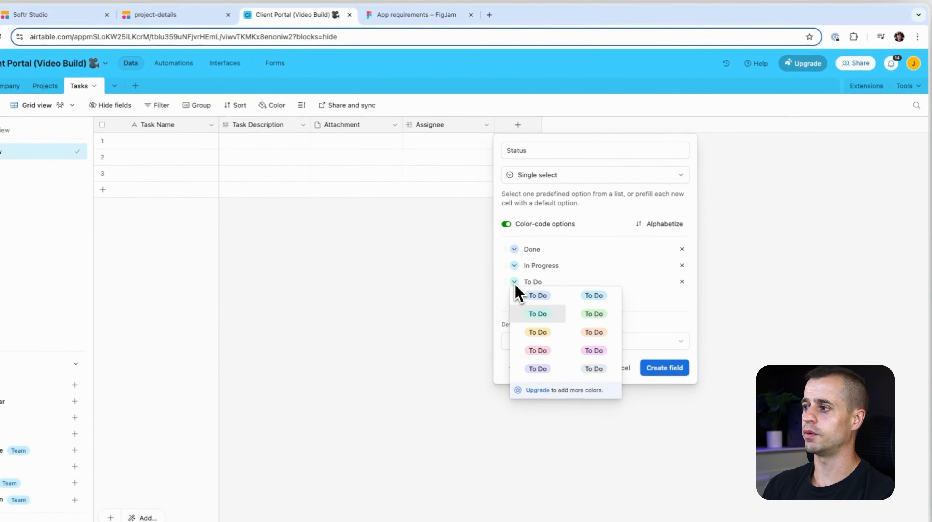
left_click(589, 369)
left_click(515, 249)
left_click(548, 322)
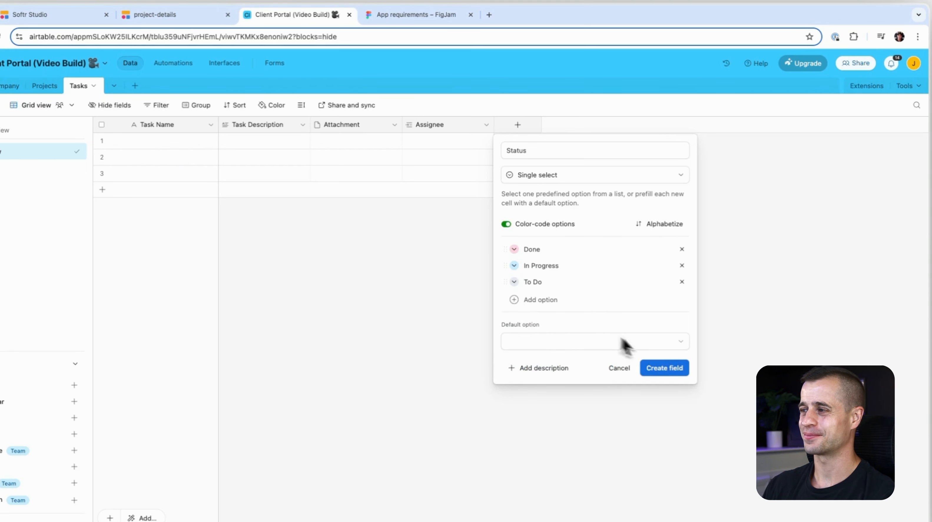
left_click(669, 368)
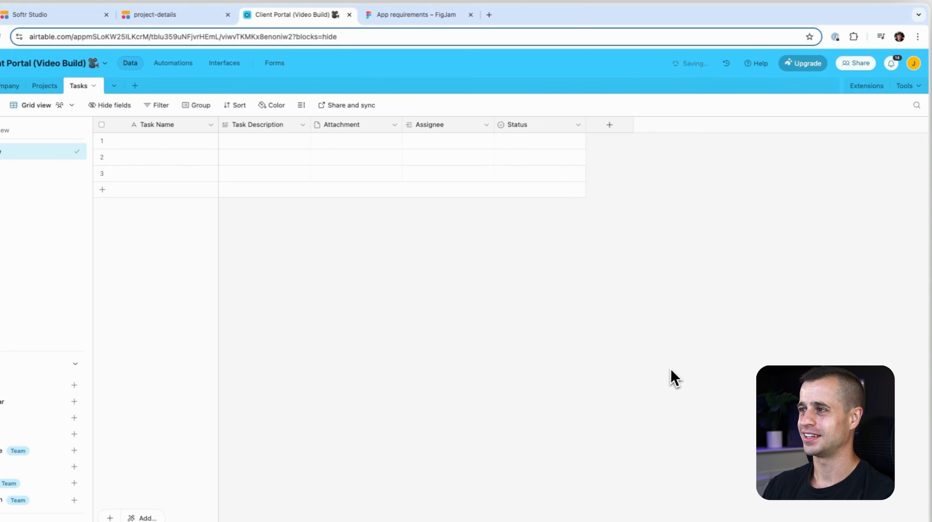
- Make To Do the default option of the Status field
left_click(578, 125)
left_click(550, 150)
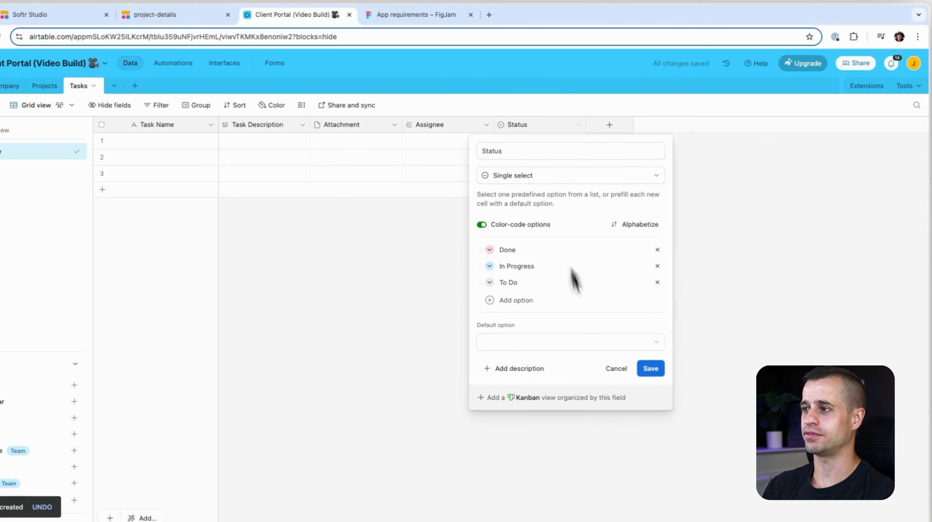
left_click(527, 344)
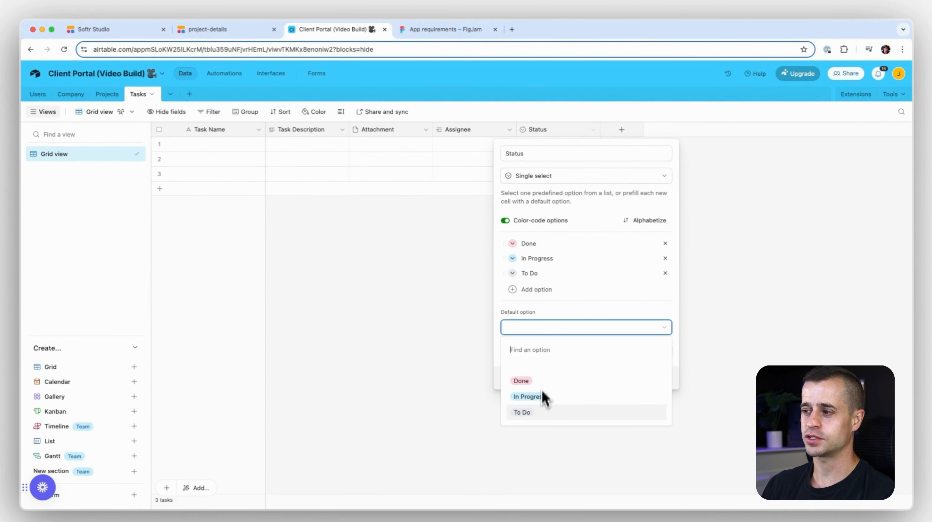
left_click(537, 412)
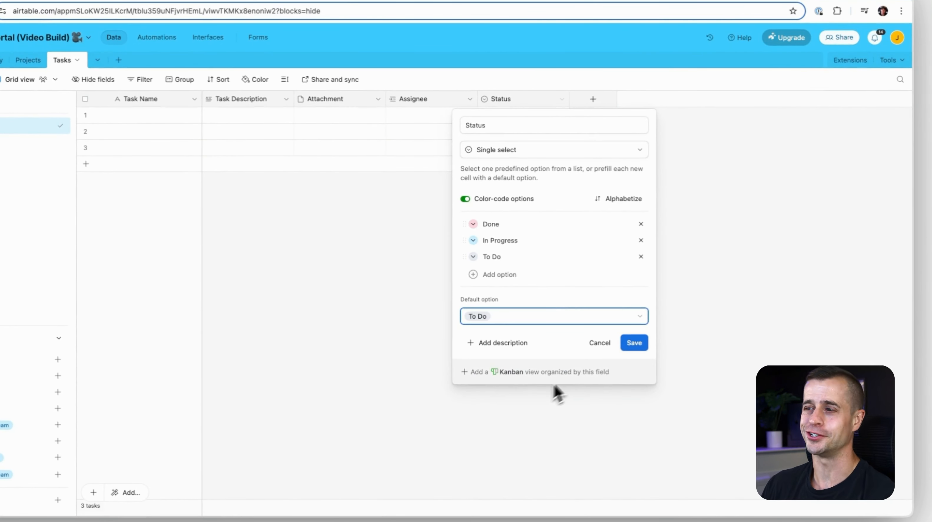
left_click(629, 344)
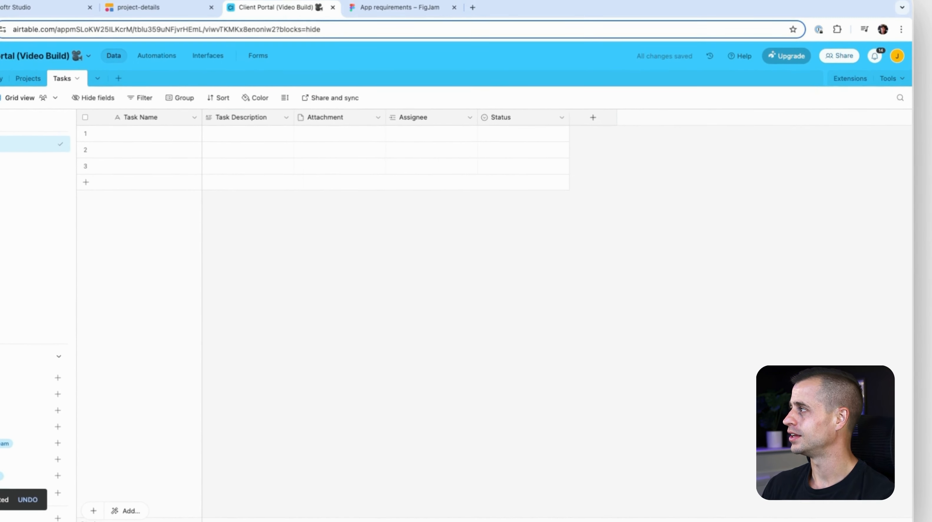
- Add a Project field linked to the Projects table, with linking to multiple records turned off
left_click(593, 121)
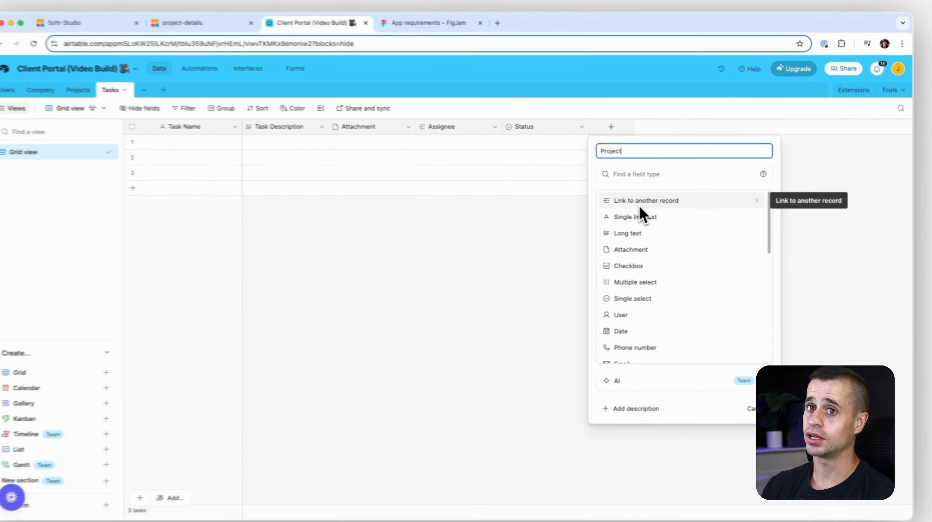
left_click(642, 206)
left_click(619, 227)
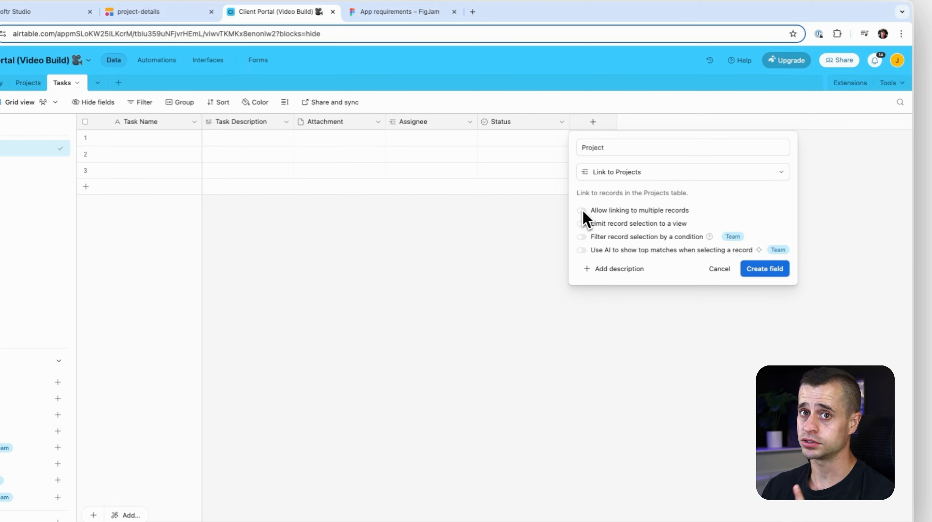
left_click(775, 274)
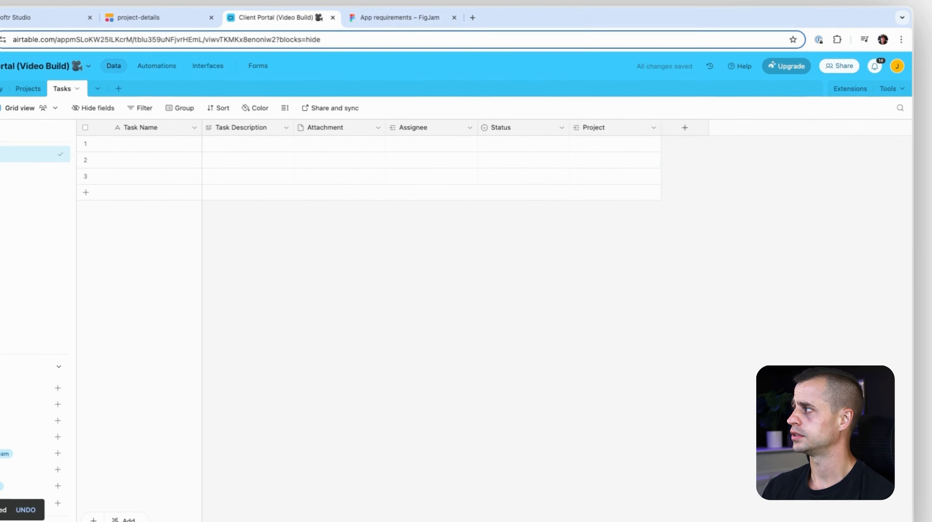
- Add a date field named Deadline to the Tasks table
left_click(685, 131)
type("Deadline")
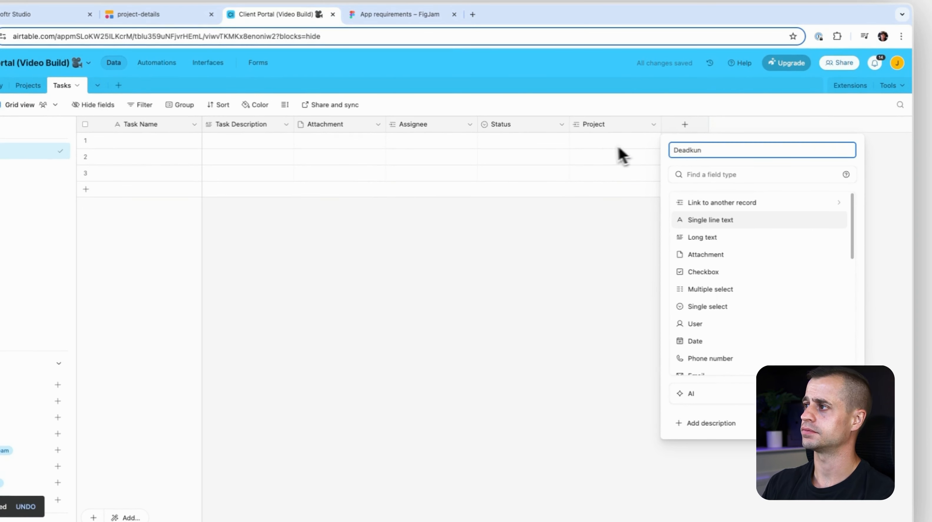
left_click(711, 176)
type("date")
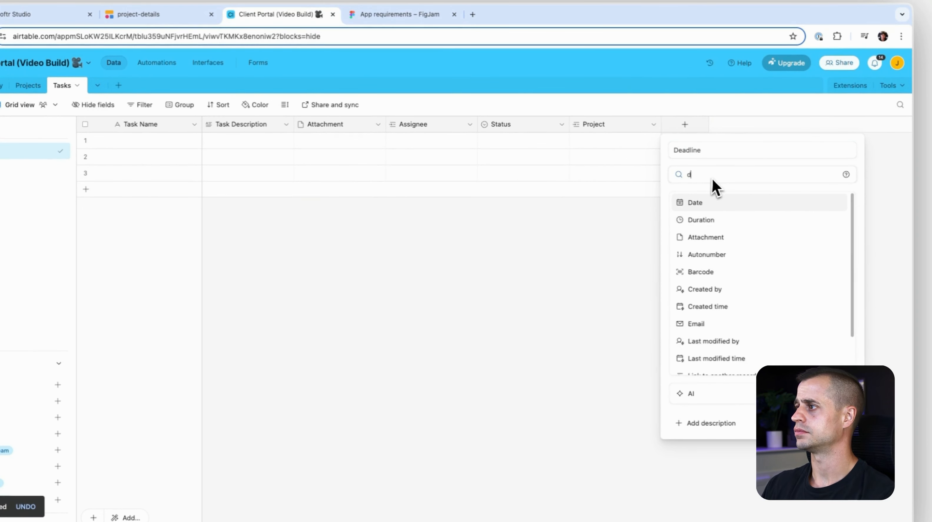
left_click(712, 201)
left_click(832, 336)
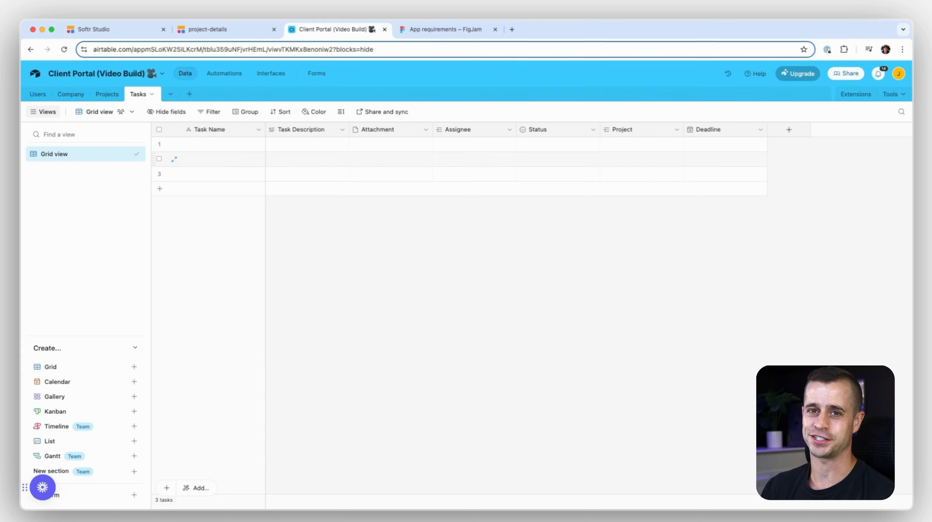
- Paste the logo conceptualization task with its description into the first row and assign it to the first listed user
left_click(211, 147)
key("super+v")
left_click(447, 146)
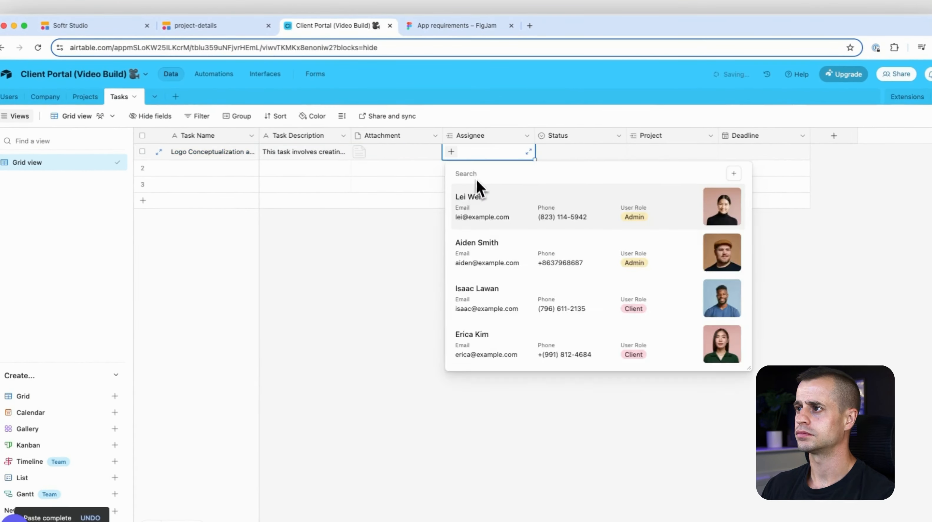
left_click(461, 190)
- Paste the social media, website and ad campaign tasks below the first task, and close the opened user record
left_click(156, 170)
key("super+v")
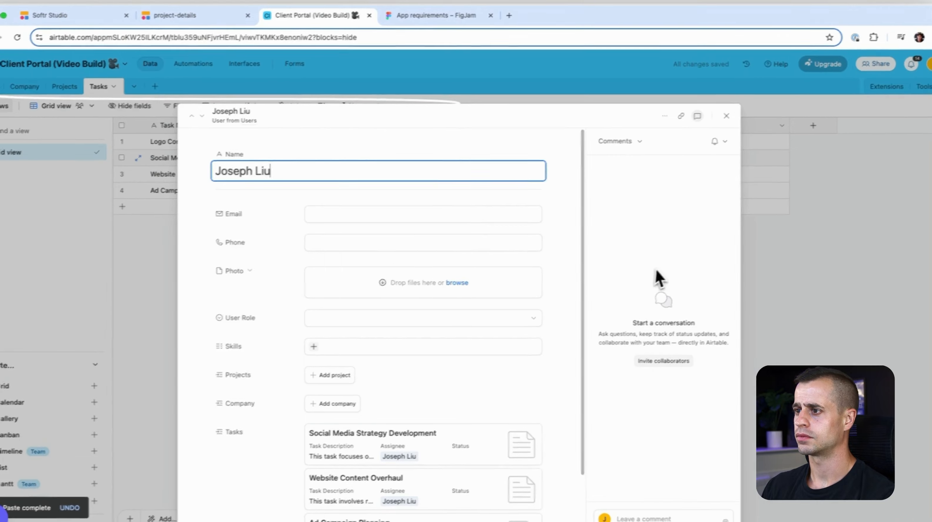
key("Escape")
- Fill in the remaining status and project cells for the sample tasks
left_click(521, 164)
left_click(501, 219)
left_click(522, 180)
left_click(501, 235)
left_click(579, 148)
left_click(607, 187)
left_click(578, 164)
left_click(606, 256)
left_click(578, 181)
left_click(607, 321)
left_click(579, 185)
left_click(607, 377)
- Enter the task deadlines 8/7/2024, 11/8/2023 and 11/15/2023, and copy a deadline into the row below
left_click(708, 136)
type("8/7/2024 11/8/2023 11/15/2023")
left_click(707, 168)
key("super+c")
left_click(707, 185)
key("super+v")
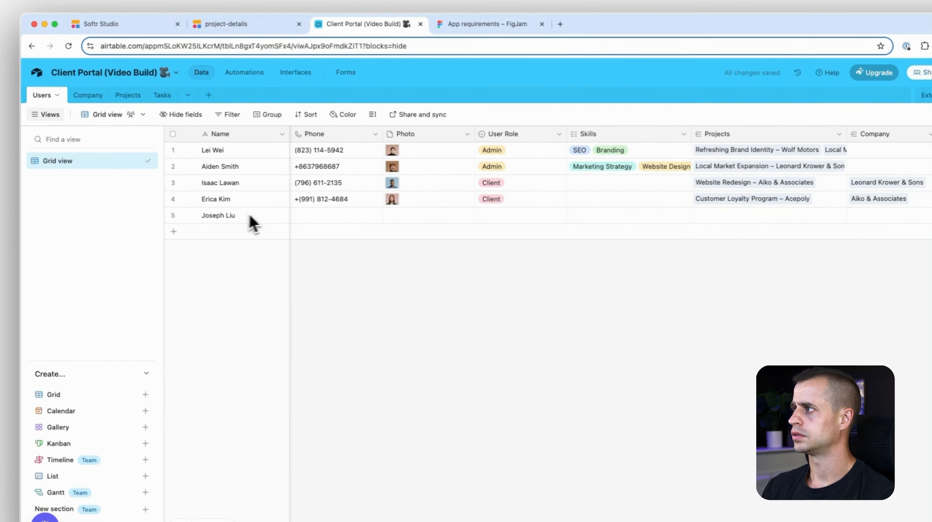
- Delete the incomplete fifth user record from the Users table and assign the Ad Campaign Planning task to the second listed user
left_click(770, 169)
left_click(716, 329)
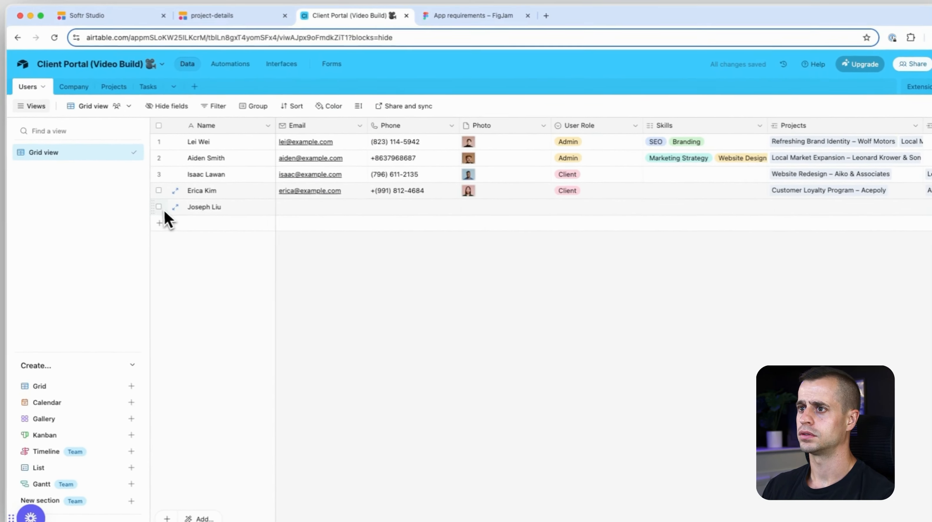
right_click(146, 201)
left_click(167, 379)
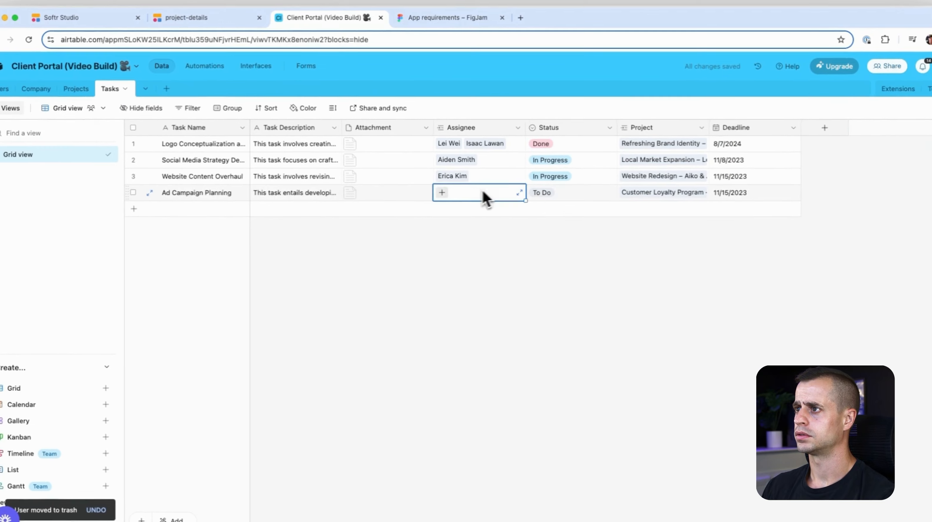
left_click(498, 216)
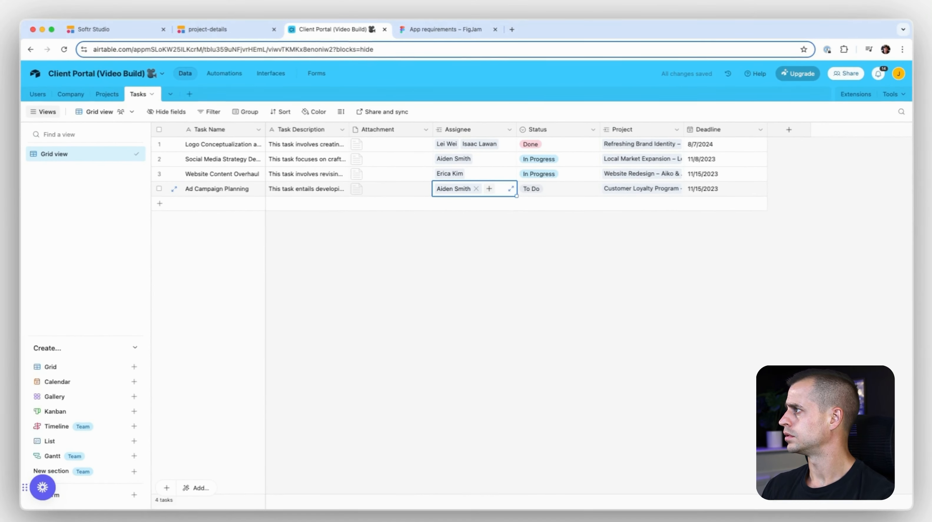
left_click(427, 244)
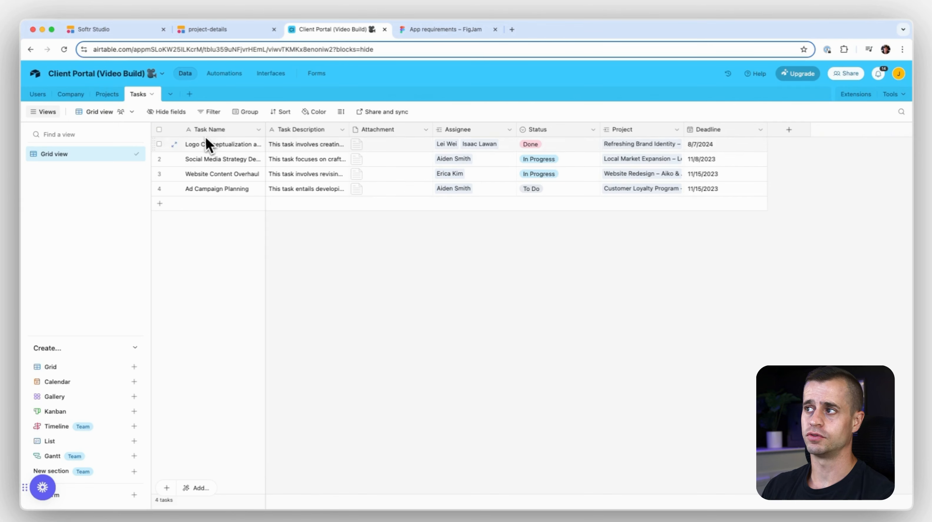
- Switch to Softr Studio and open the project-details page for editing
left_click(217, 30)
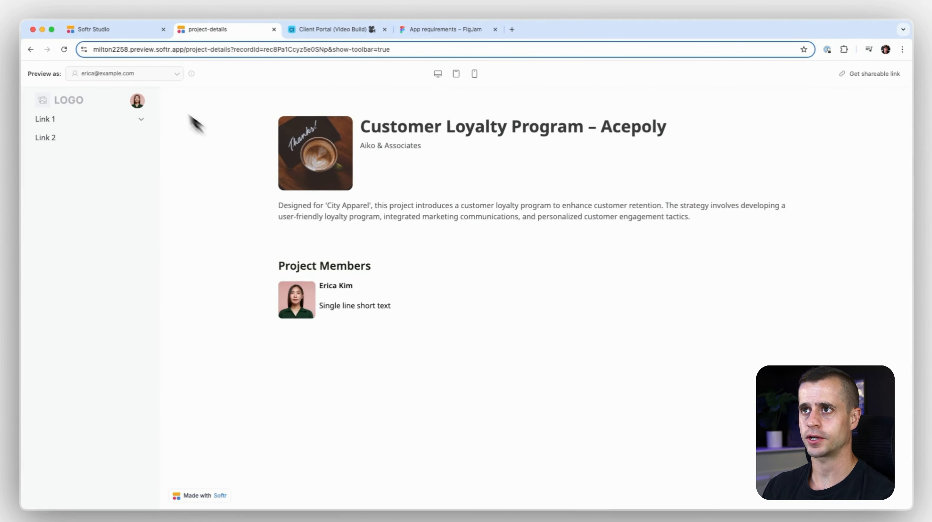
left_click(131, 30)
left_click(43, 117)
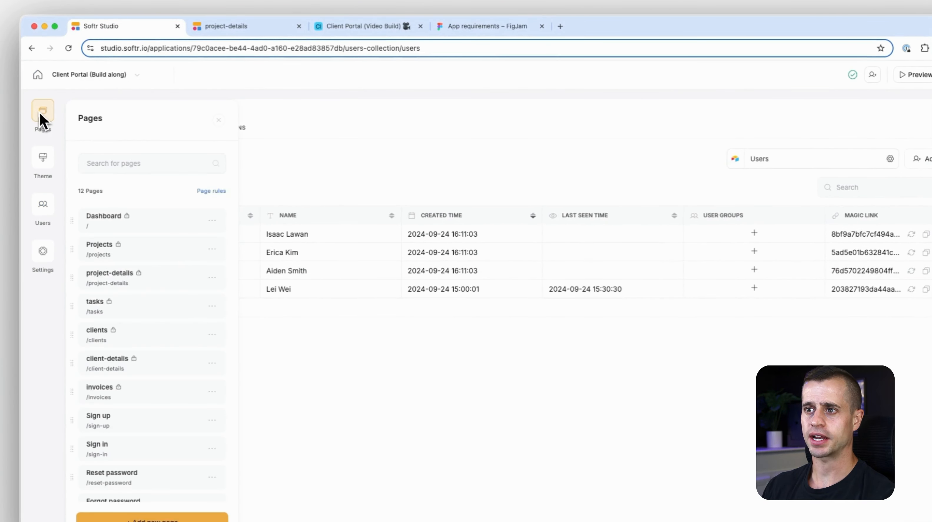
left_click(114, 279)
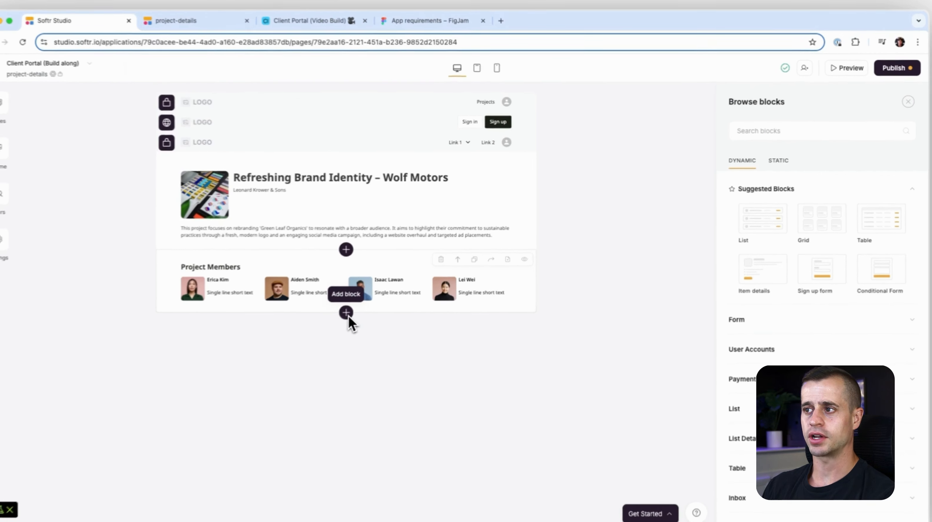
- Add a Kanban board block below the Project Members section and connect it to the Tasks table
left_click(774, 130)
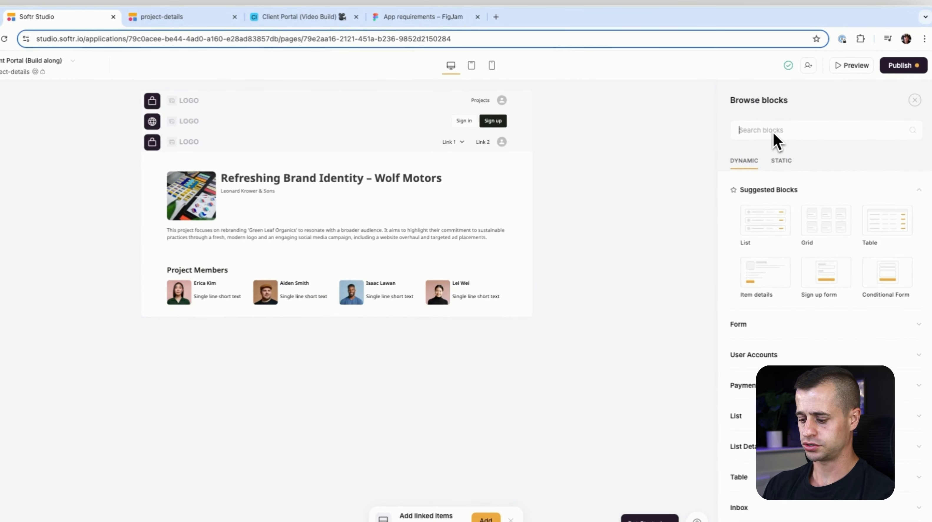
type("kan")
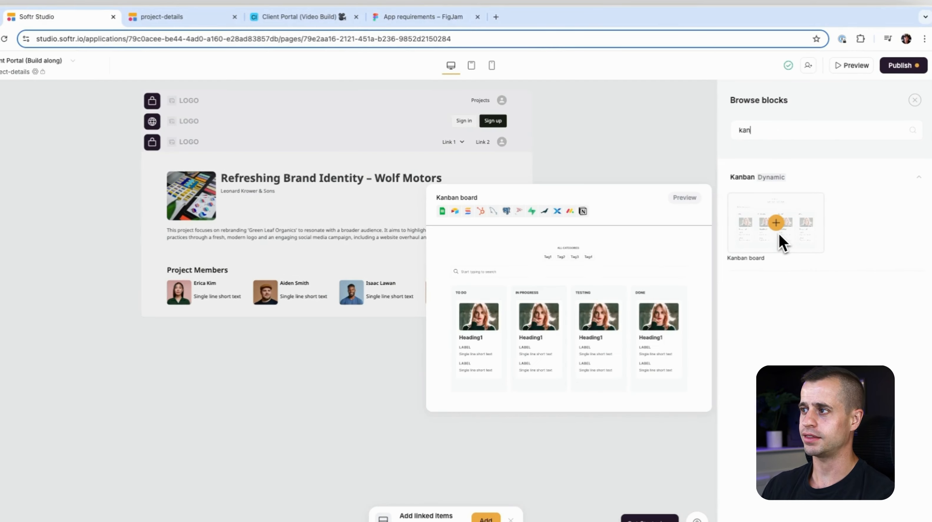
left_click(775, 223)
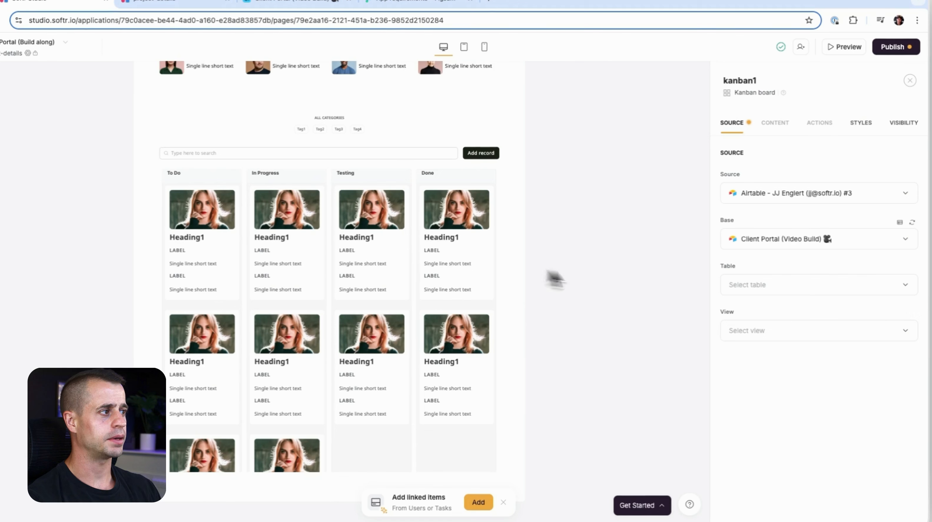
left_click(772, 285)
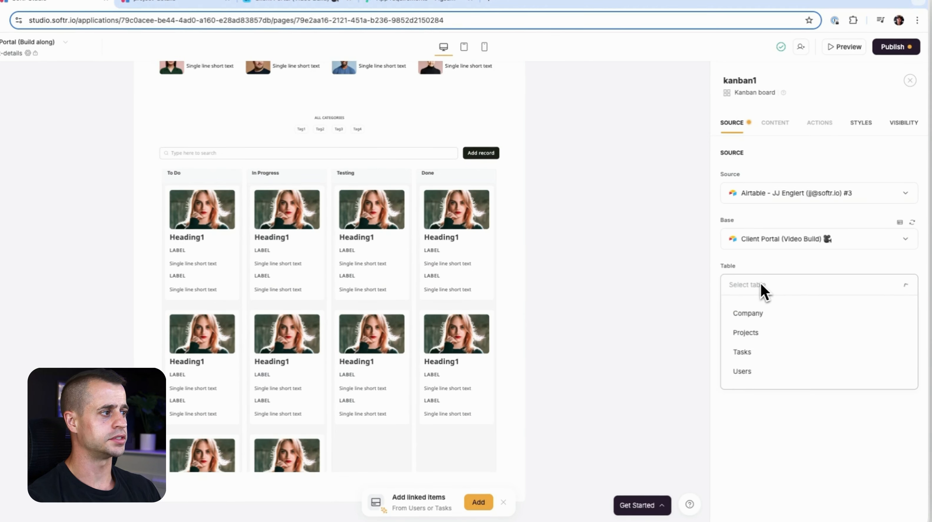
left_click(745, 353)
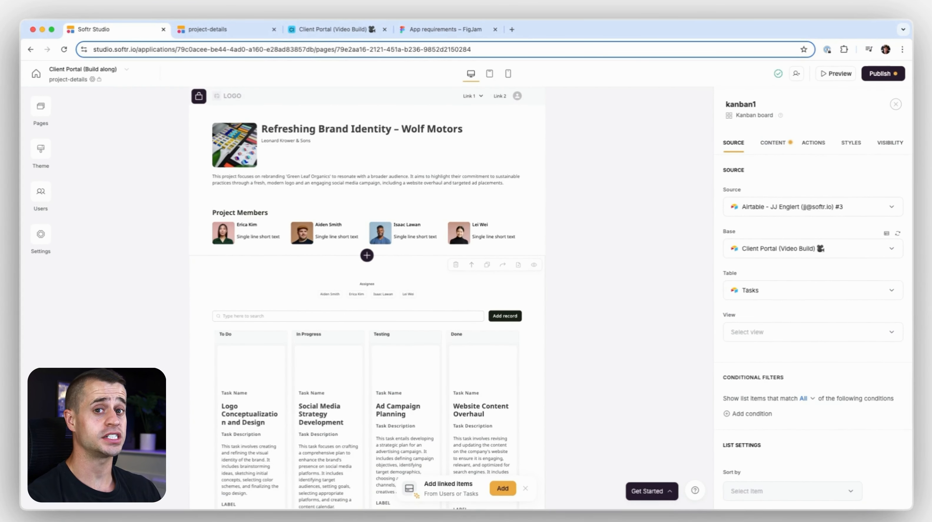
- Add a conditional filter to the kanban block so Project includes any of the current record's Project Name
scroll(439, 322, "down", 3)
scroll(783, 332, "down", 2)
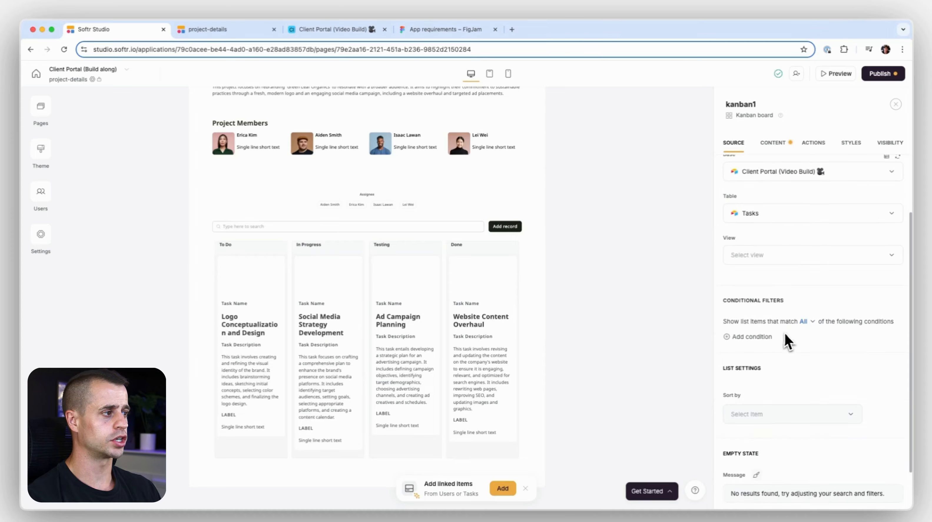
left_click(750, 337)
left_click(754, 360)
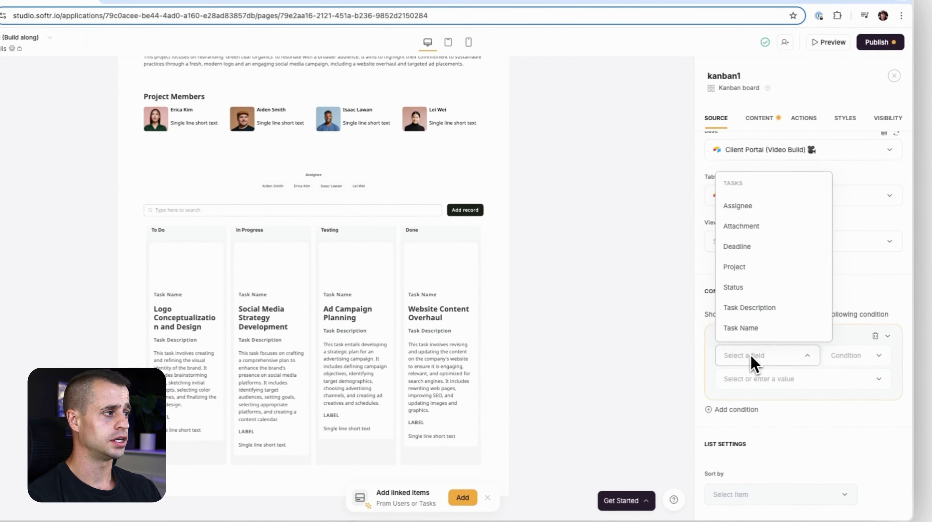
left_click(754, 270)
left_click(845, 351)
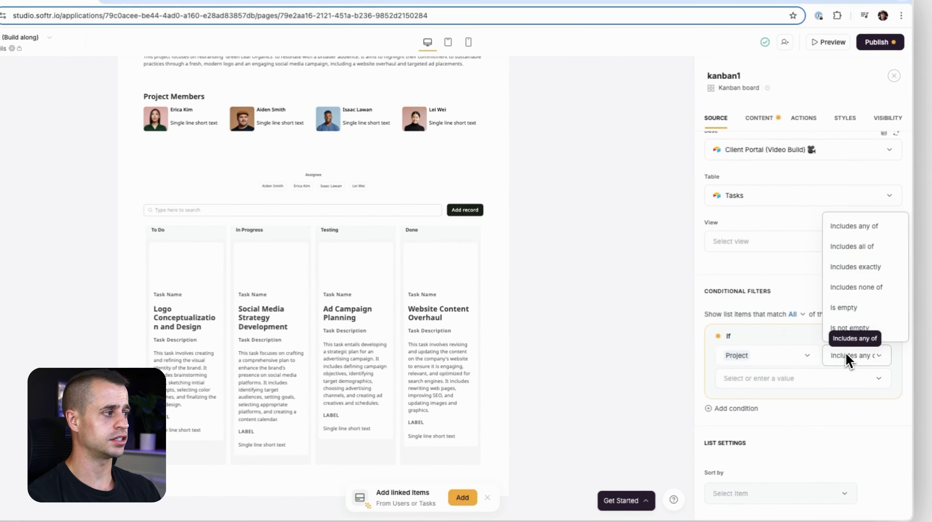
left_click(862, 238)
left_click(782, 379)
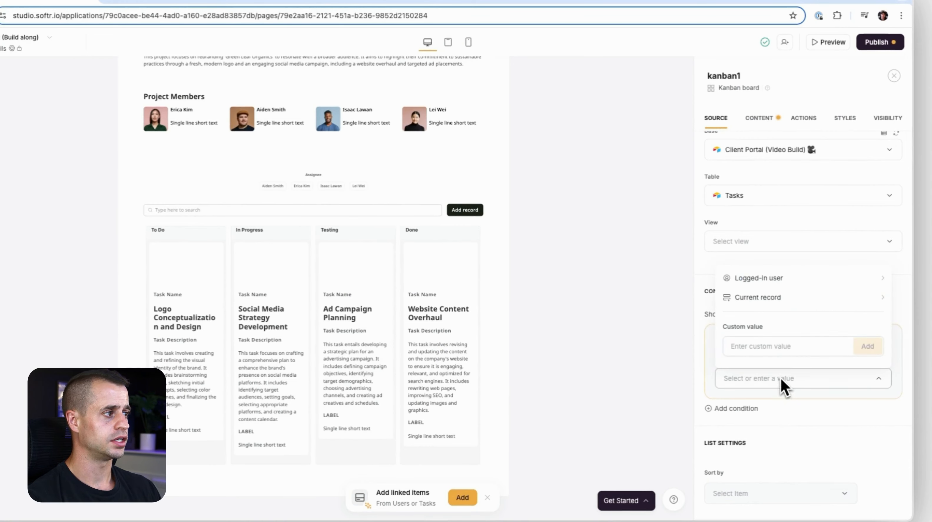
left_click(766, 298)
scroll(761, 292, "down", 1)
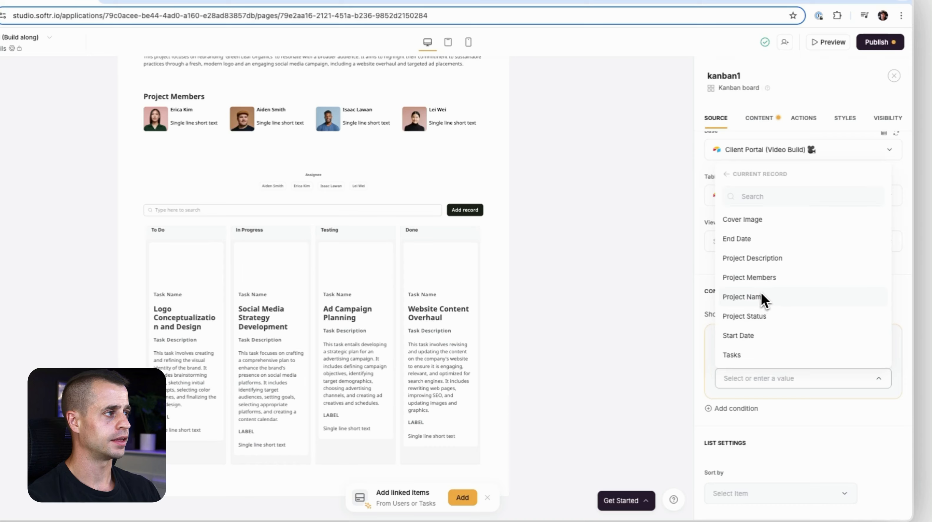
left_click(761, 297)
left_click(793, 414)
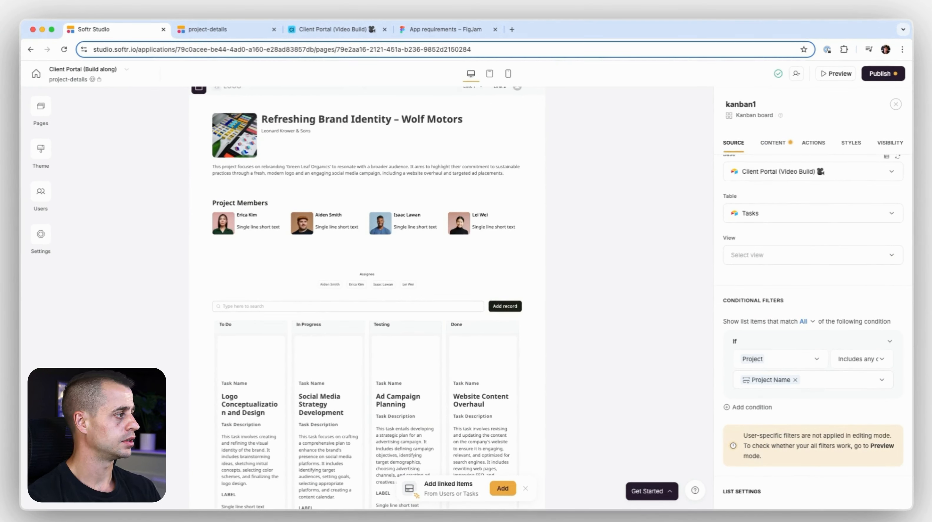
- Turn on the kanban block's title and subtitle, align them left, set the title to Tasks and clear the subtitle
scroll(812, 347, "down", 5)
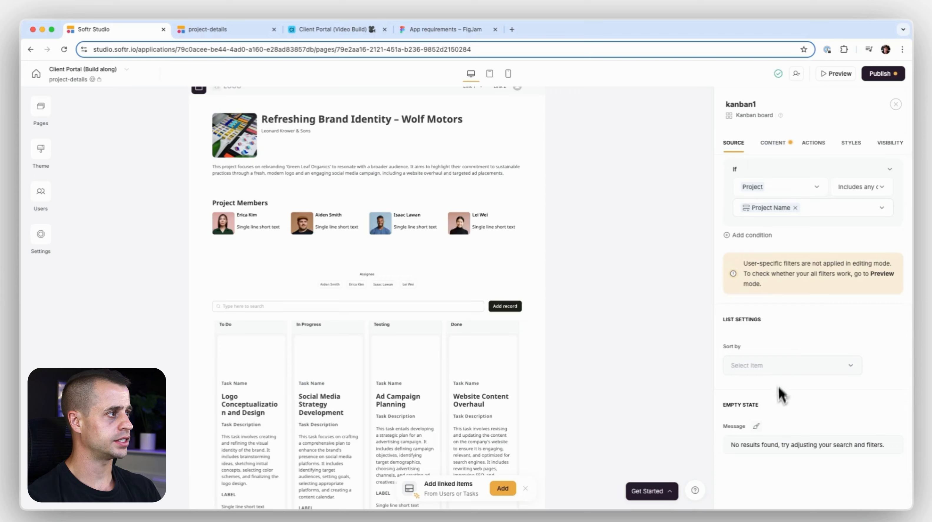
scroll(779, 403, "up", 7)
scroll(448, 323, "up", 2)
left_click(774, 146)
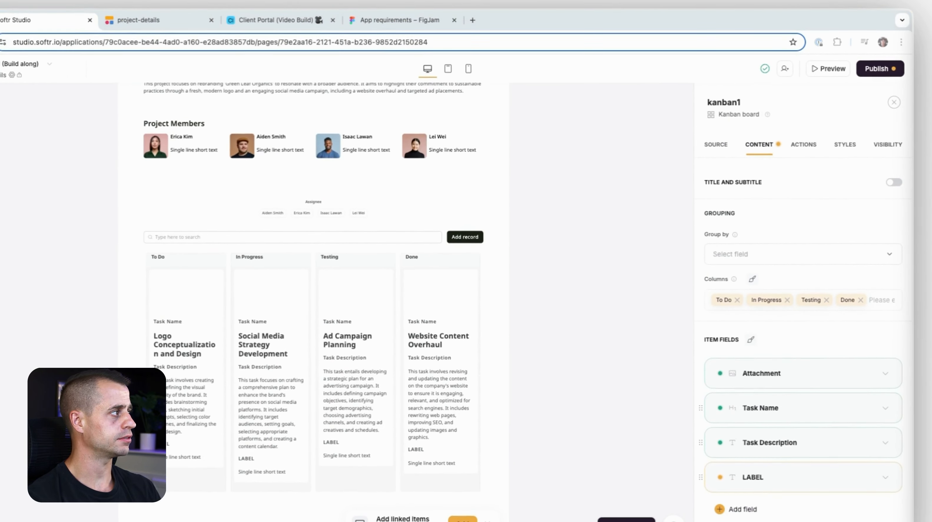
left_click(895, 174)
left_click(848, 199)
triple_click(733, 245)
type("Tasjs")
key("BackSpace")
key("BackSpace")
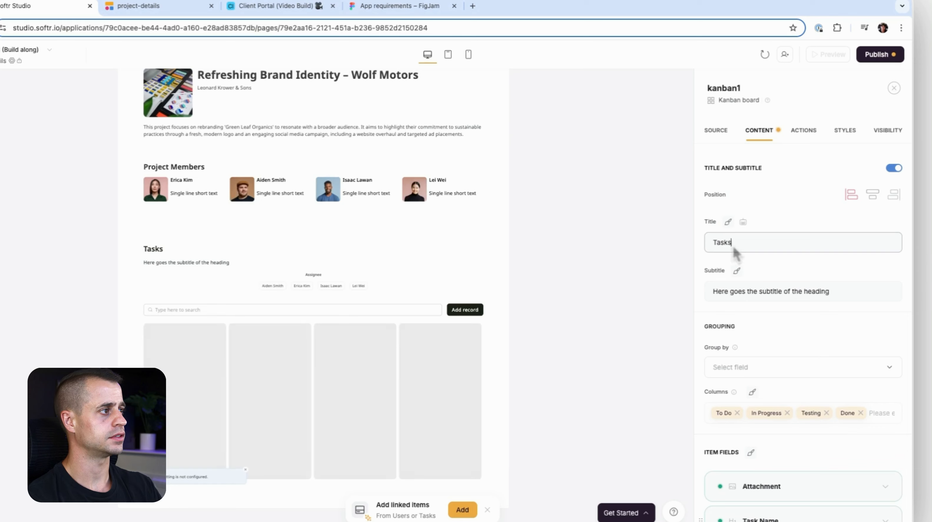
key("BackSpace")
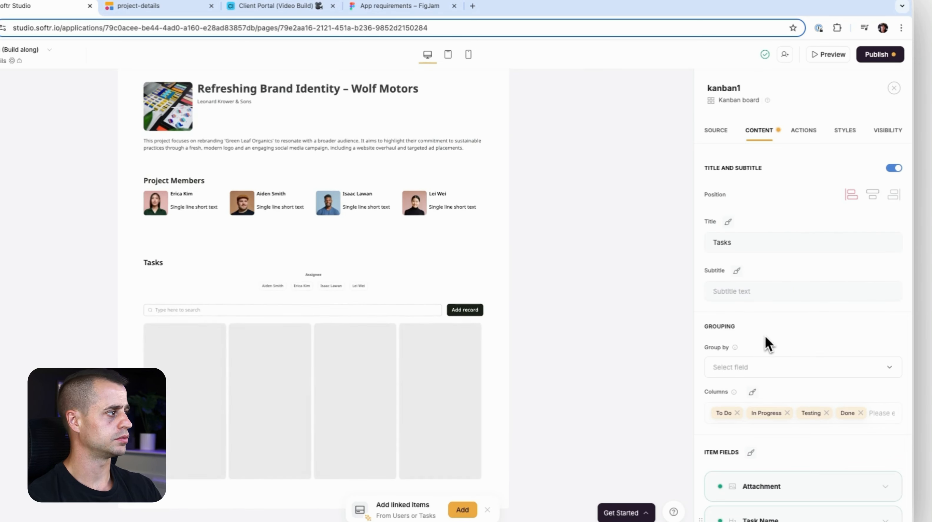
- Group the kanban board's cards by the Status field
scroll(766, 337, "down", 2)
left_click(743, 295)
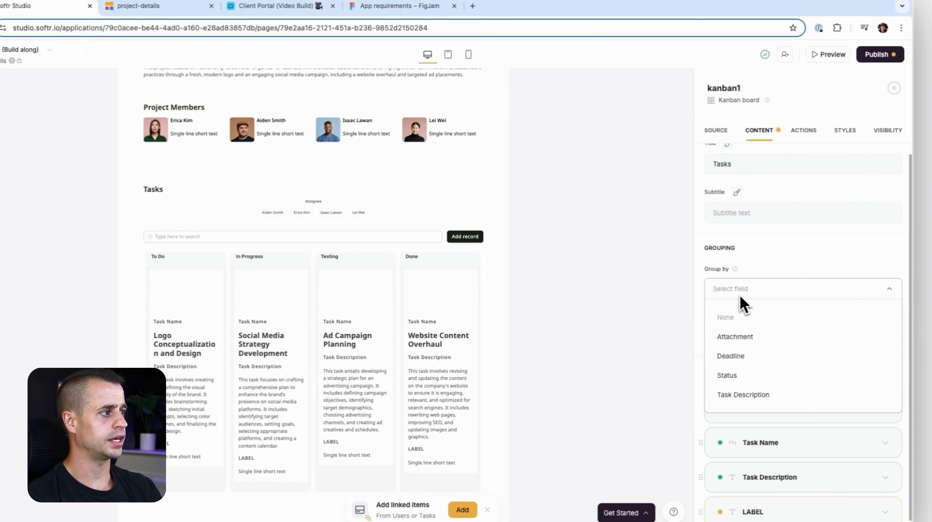
left_click(745, 376)
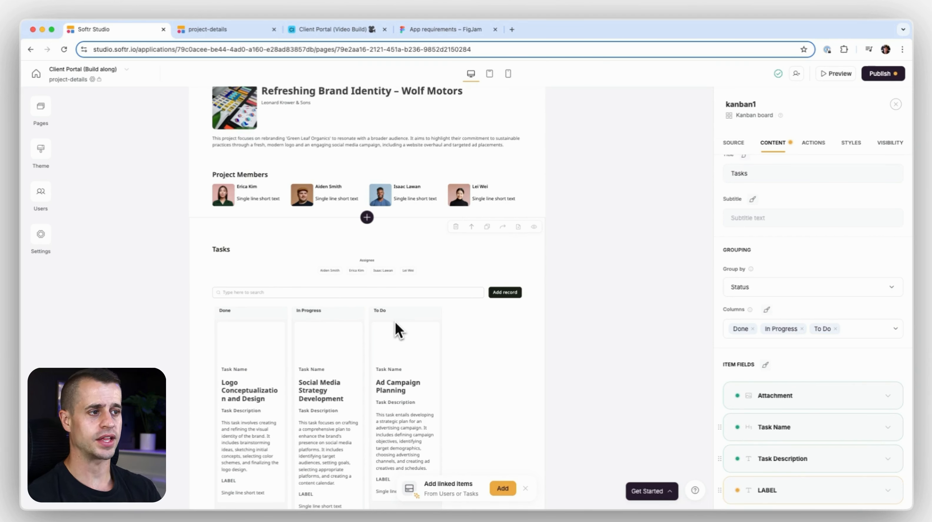
- Hide the Attachment item field and clear the Task Name field's label on the kanban cards
scroll(391, 344, "down", 2)
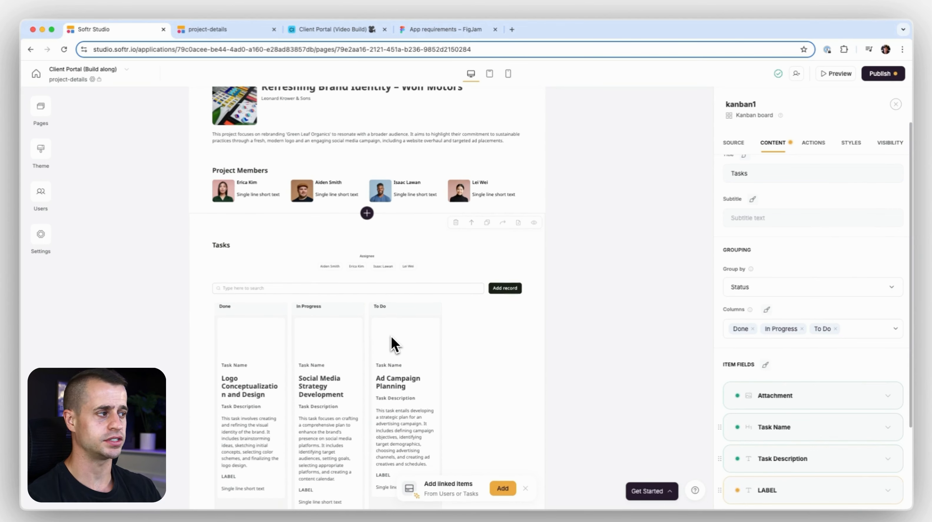
scroll(815, 317, "down", 2)
scroll(814, 311, "down", 5)
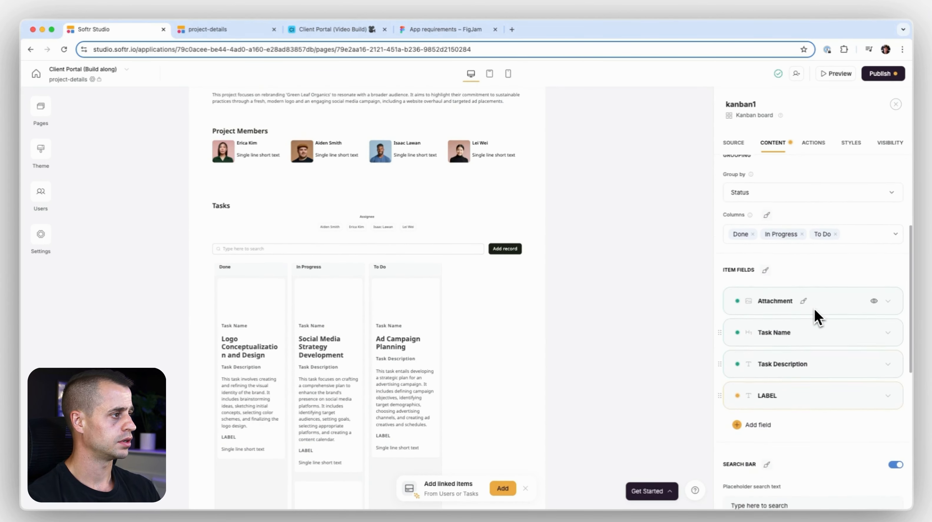
scroll(520, 287, "down", 3)
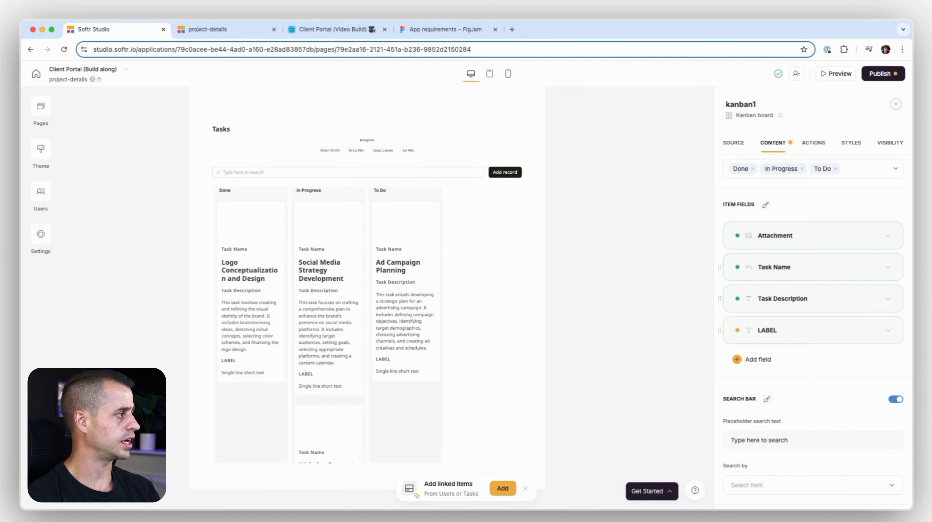
left_click(834, 236)
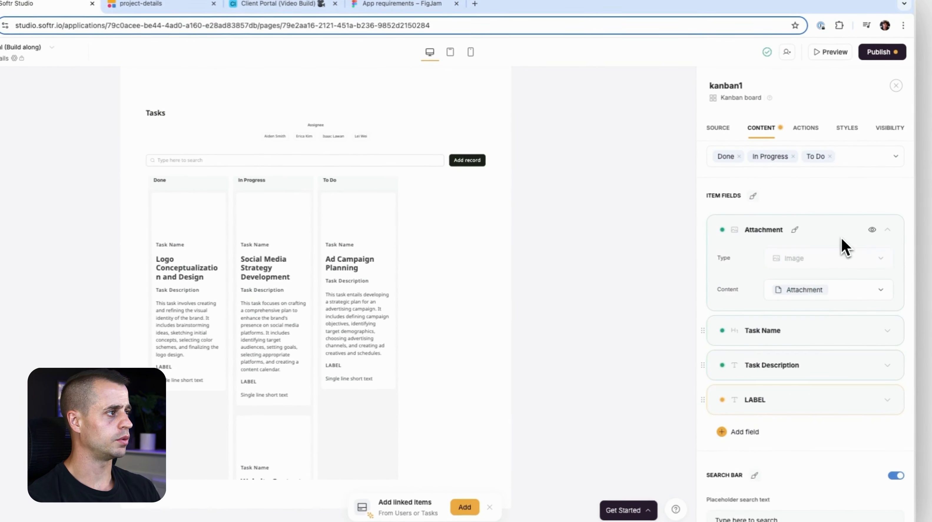
left_click(826, 333)
left_click_drag(702, 329, 709, 211)
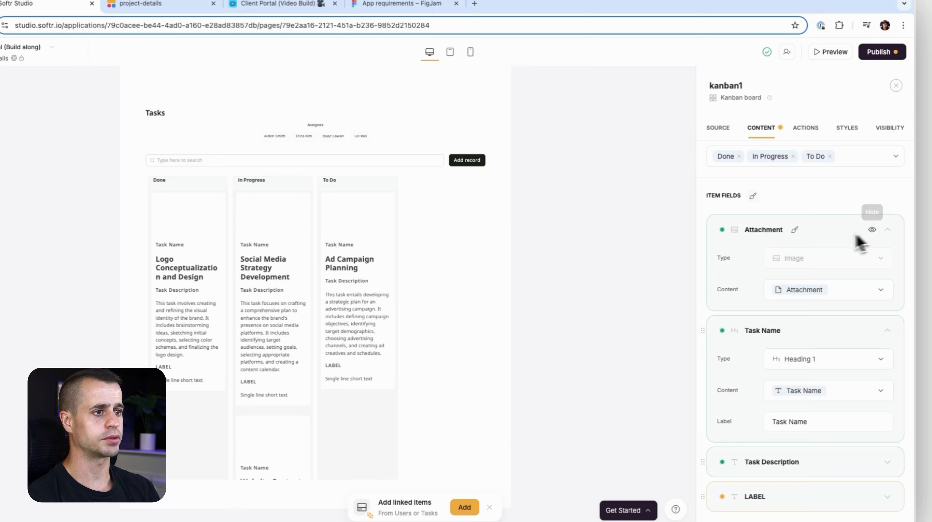
left_click(873, 231)
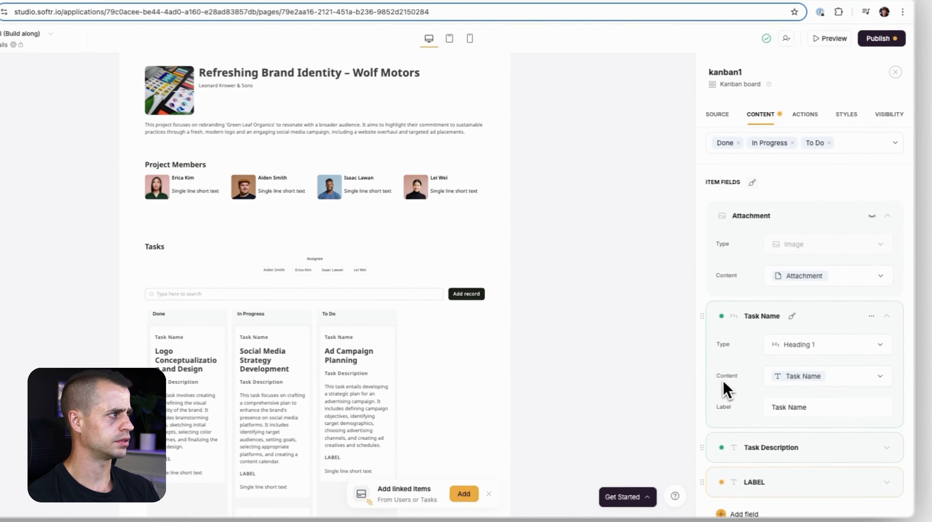
key("ctrl+a")
key("BackSpace")
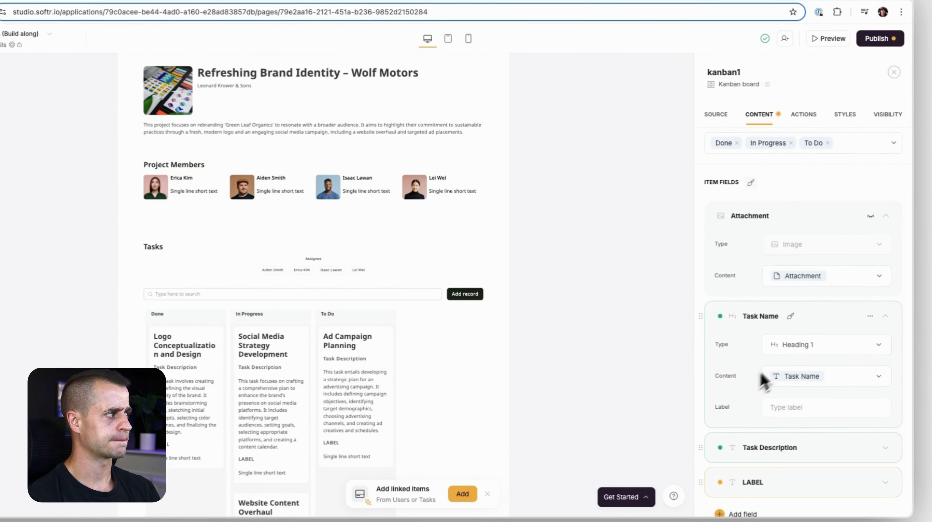
- Open the settings of the Task Description item field on the kanban cards
scroll(770, 366, "down", 2)
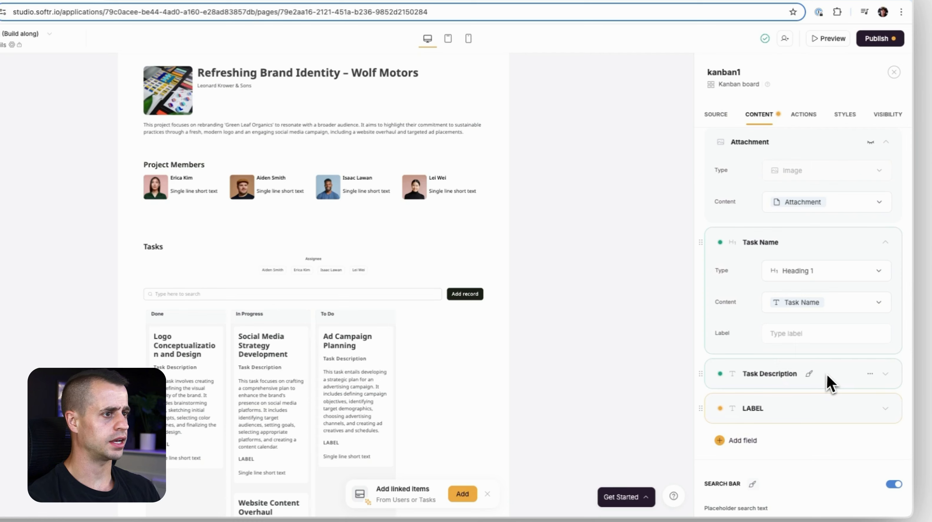
left_click(827, 374)
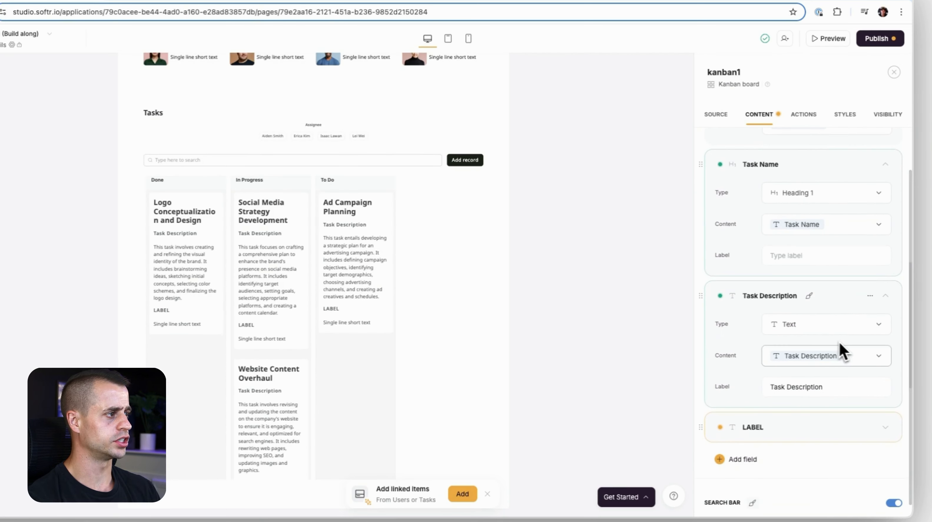
left_click(826, 321)
scroll(822, 386, "down", 3)
scroll(818, 417, "down", 5)
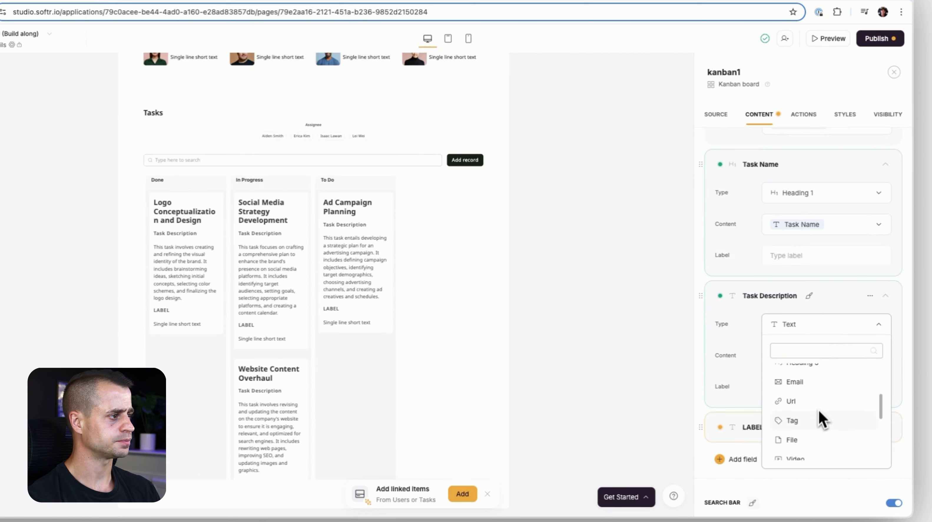
scroll(818, 420, "up", 7)
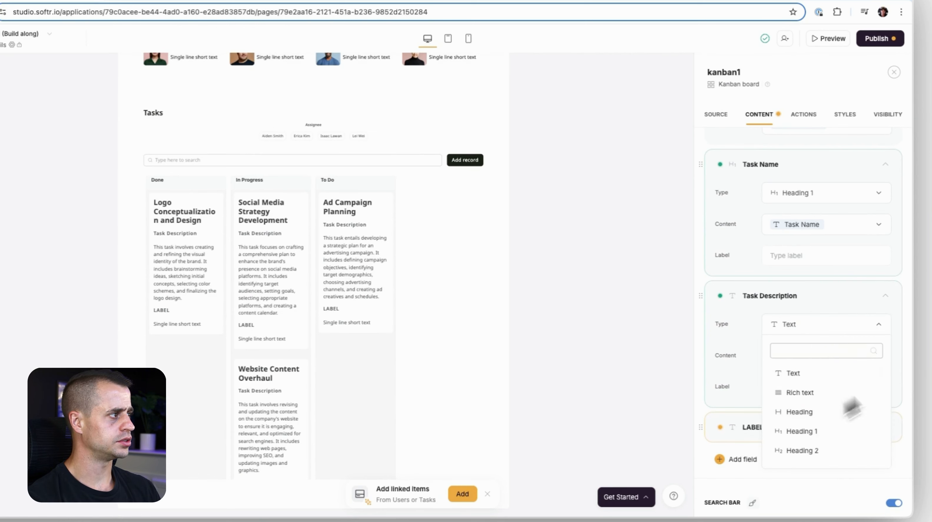
type("dea")
left_click(754, 358)
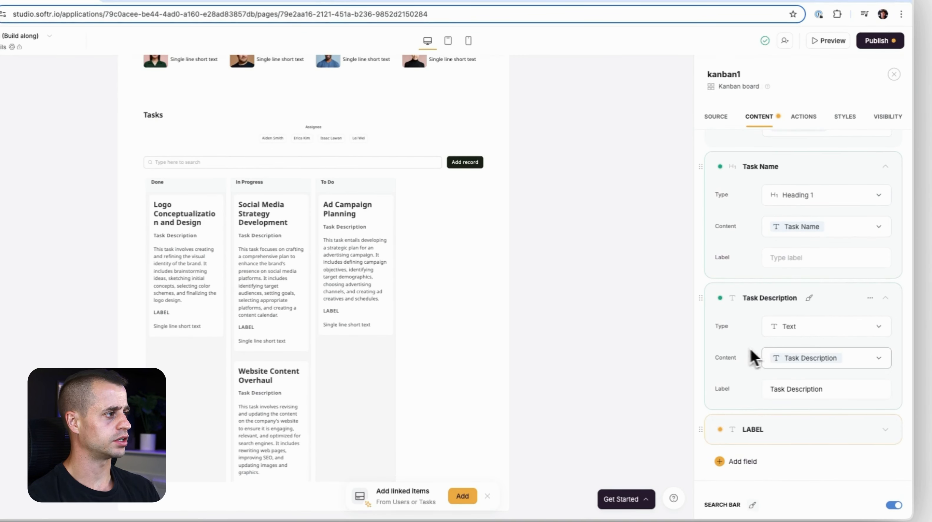
left_click(795, 331)
type("dd")
double_click(793, 350)
key("BackSpace")
scroll(798, 391, "down", 7)
scroll(798, 391, "up", 7)
left_click(798, 382)
- Set the Task Description item field's content to Deadline and its label to Due on
left_click(810, 362)
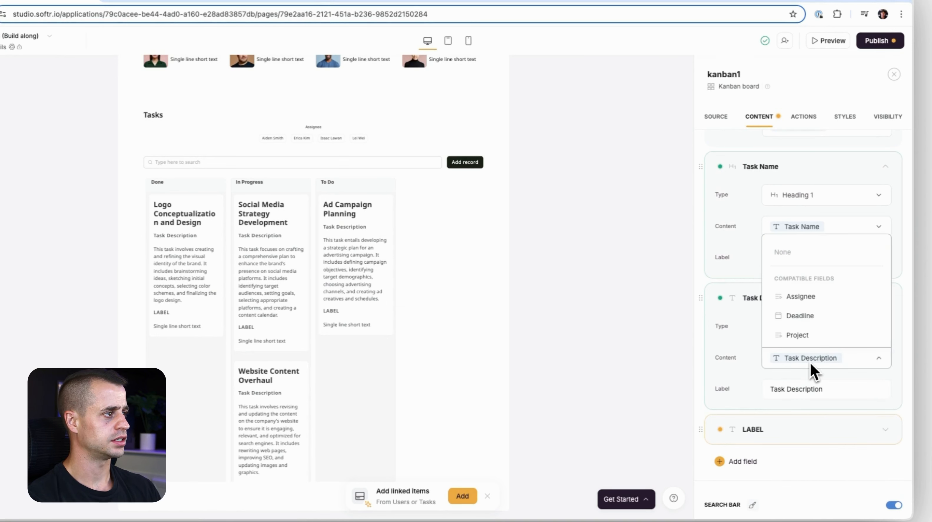
scroll(816, 292, "down", 2)
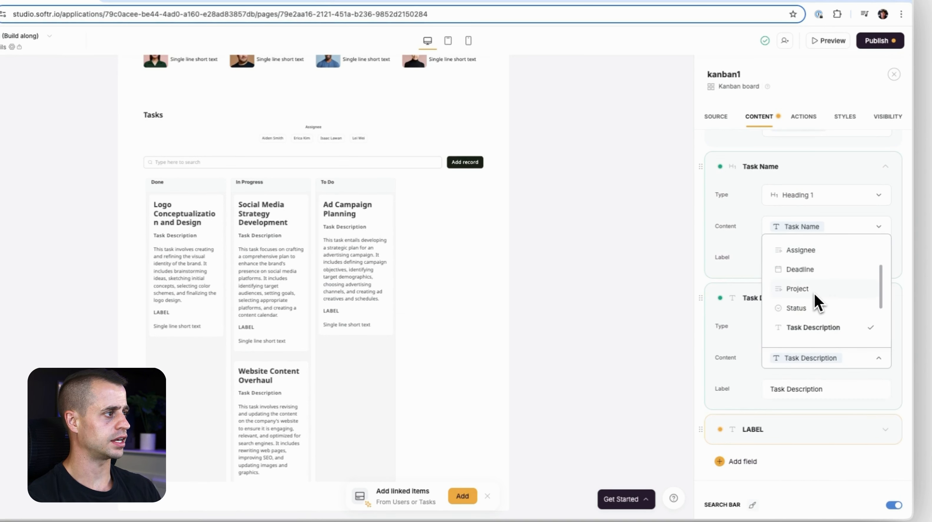
scroll(817, 329, "down", 2)
scroll(817, 329, "up", 4)
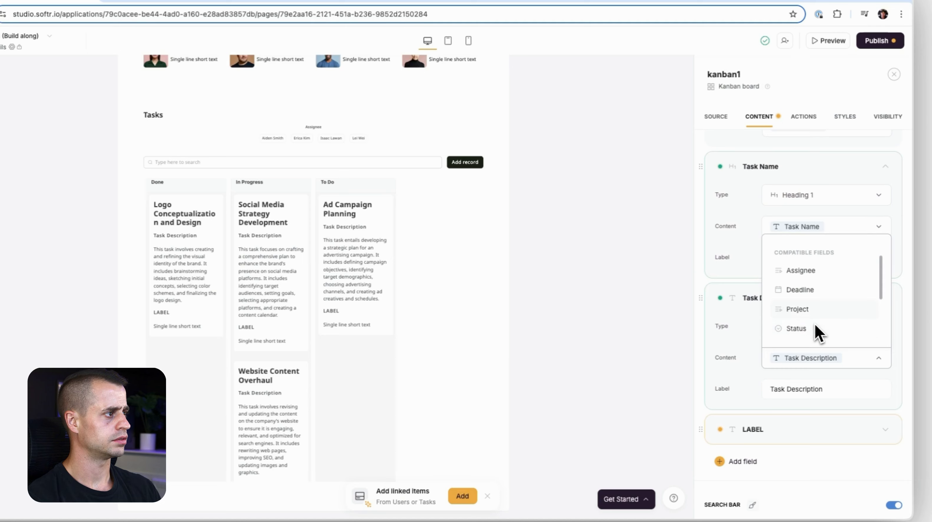
left_click(812, 291)
left_click(810, 390)
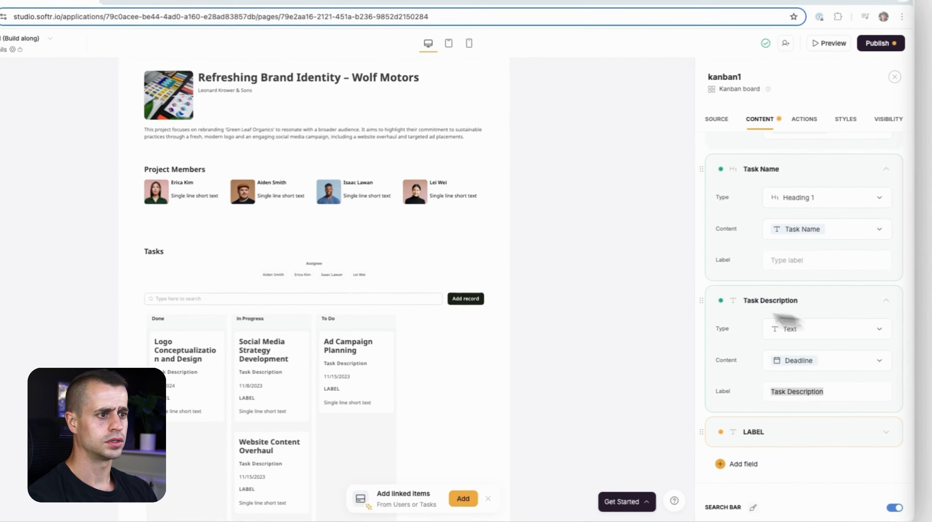
scroll(347, 329, "down", 3)
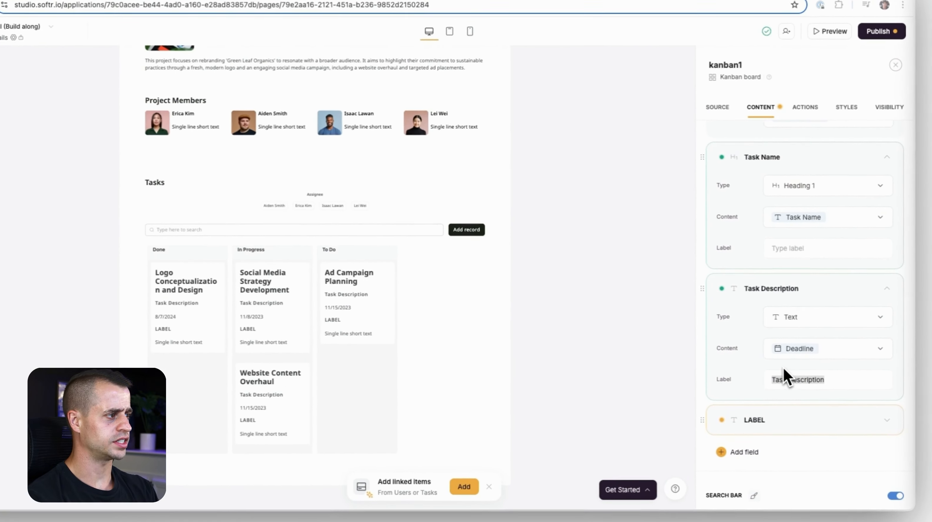
type("Due on")
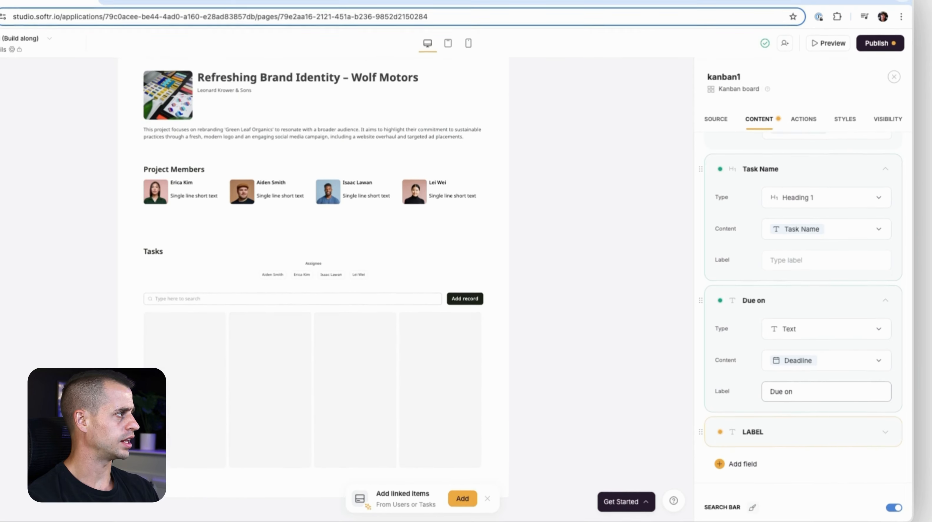
- Map the unassigned LABEL item field to Assignee and set its type to Tag
left_click(812, 435)
scroll(805, 410, "down", 3)
scroll(809, 406, "down", 2)
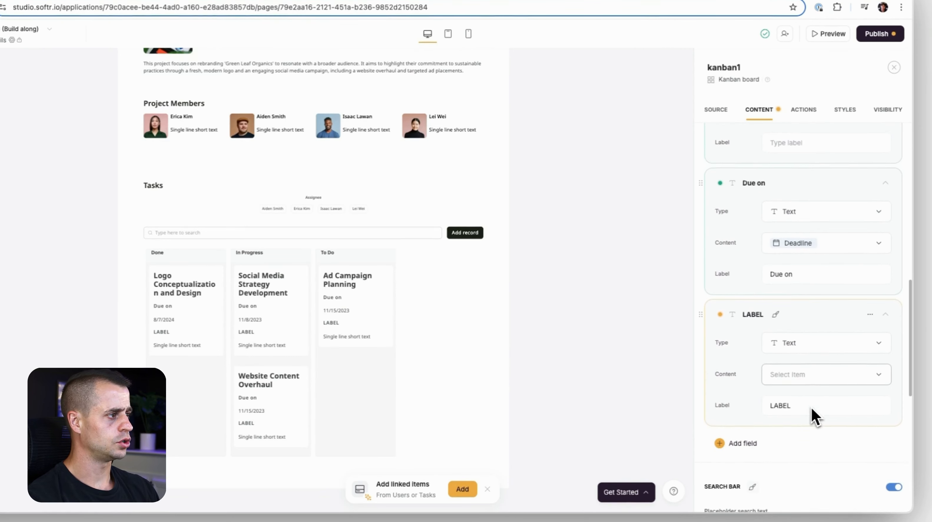
left_click(805, 361)
left_click(806, 302)
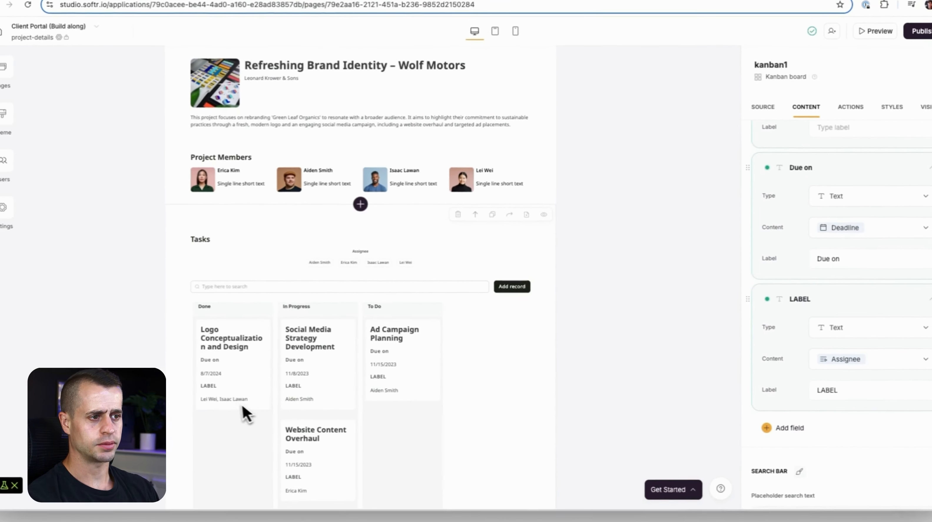
left_click(852, 328)
type("ta")
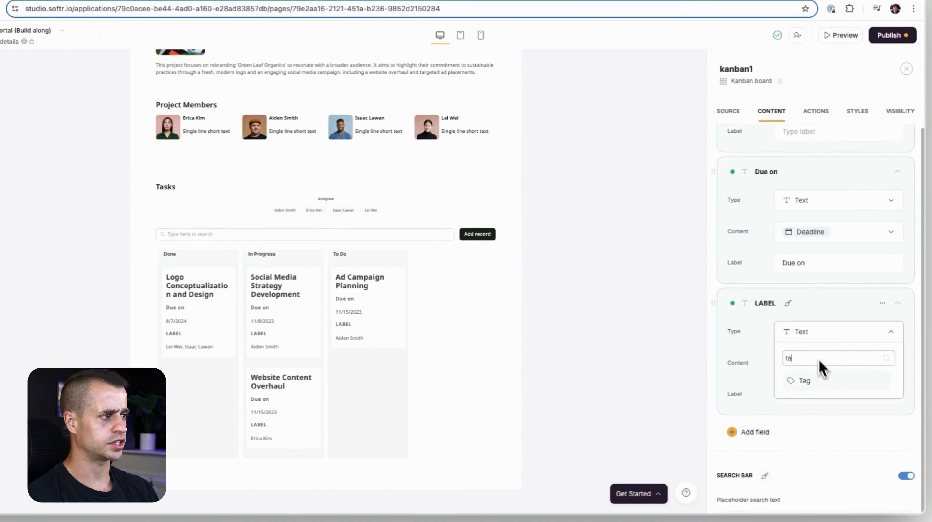
left_click(818, 381)
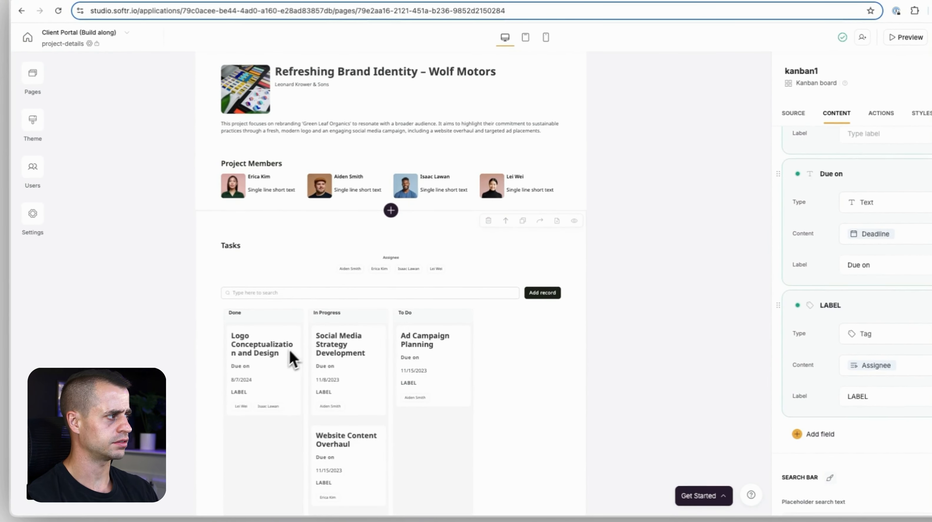
scroll(290, 351, "down", 2)
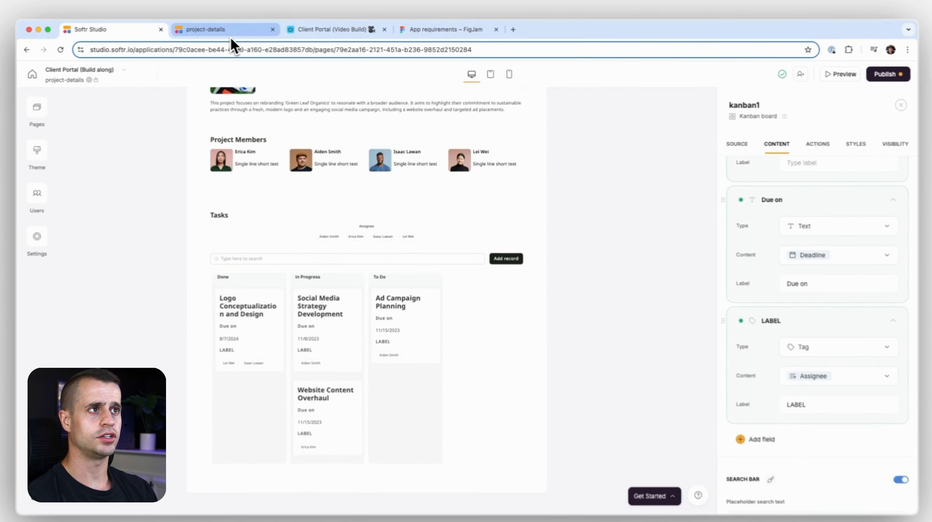
- Switch to the Airtable Tasks table and disallow linking to multiple records in the Assignee field, confirming the change
left_click(323, 29)
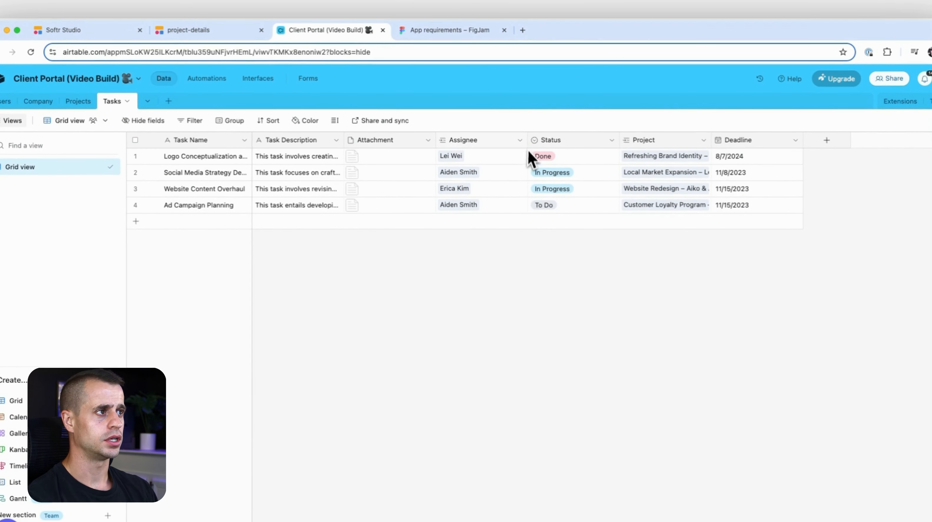
left_click(519, 140)
left_click(489, 162)
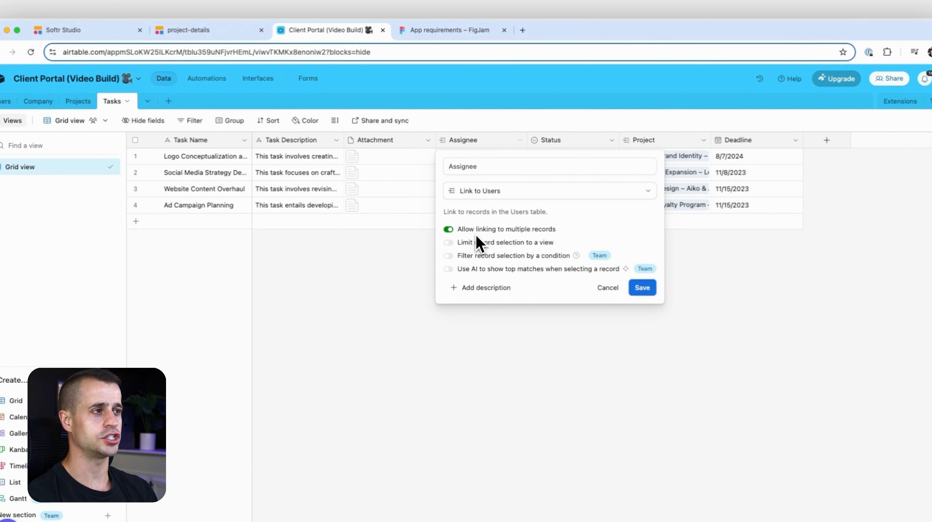
left_click(451, 232)
left_click(642, 287)
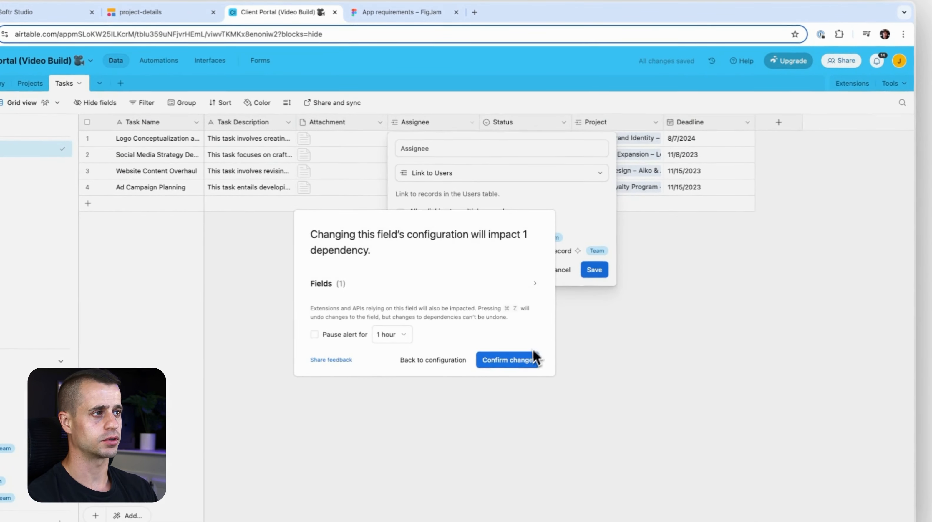
left_click(536, 358)
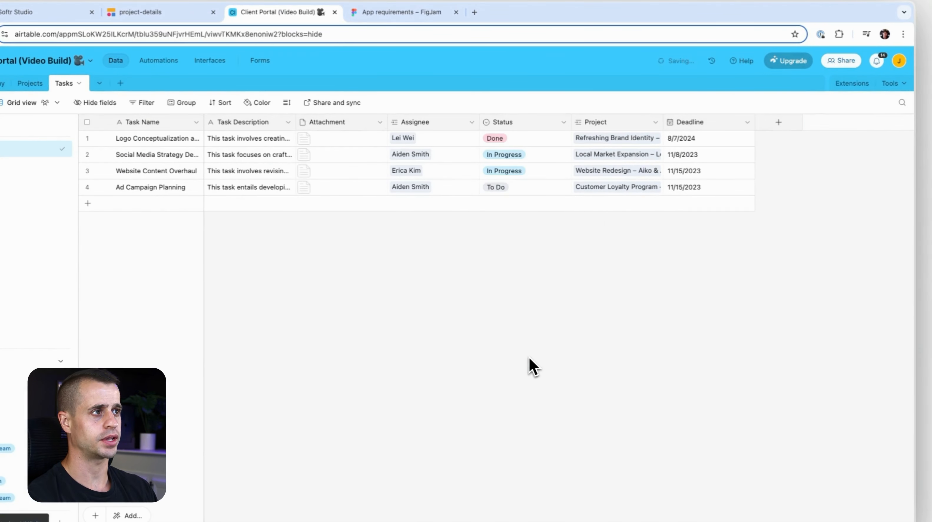
- Create a Lookup field named Assignee Photo in the Tasks table, using Assignee as source and the Users table's Photo field
left_click(779, 123)
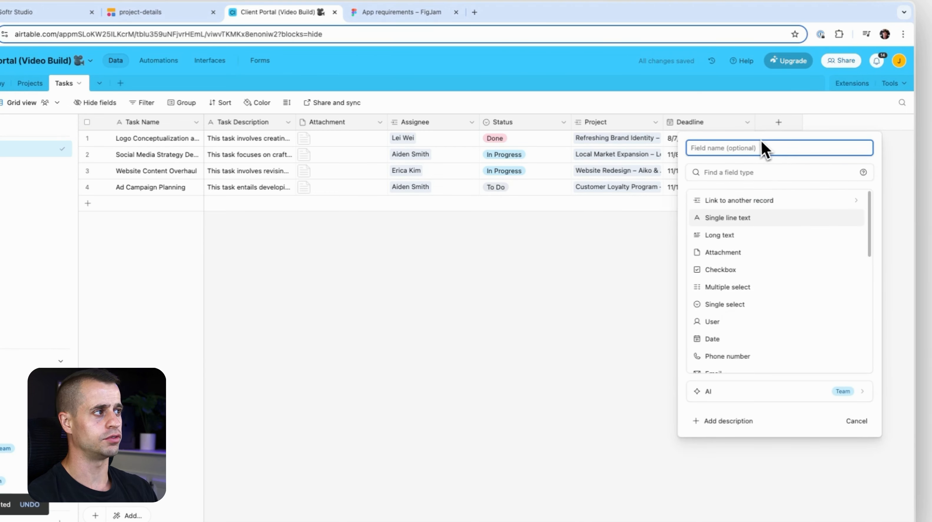
type("Assign")
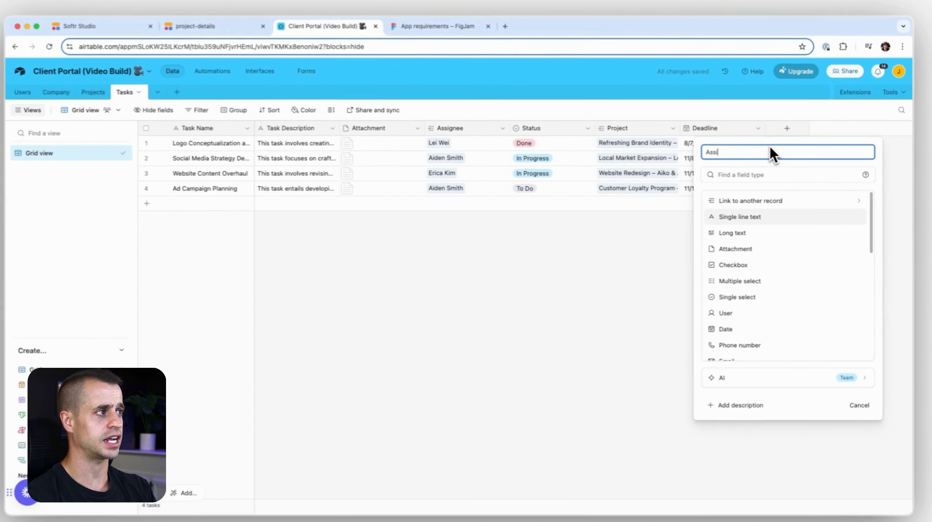
type("ee Photo")
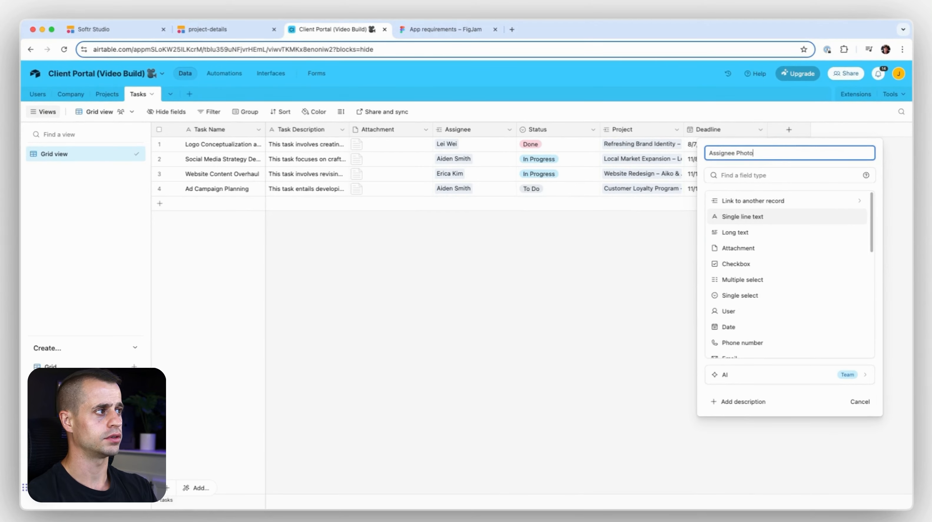
left_click(775, 176)
type("loo")
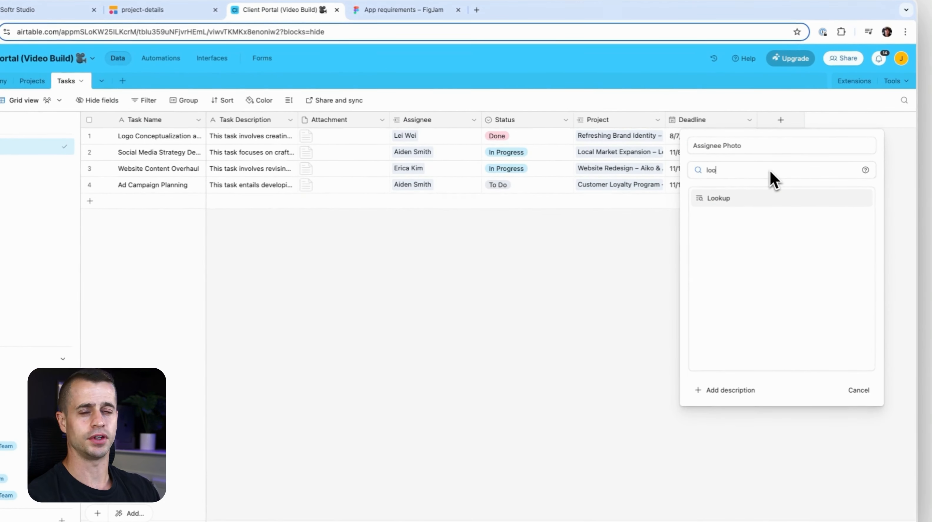
left_click(732, 200)
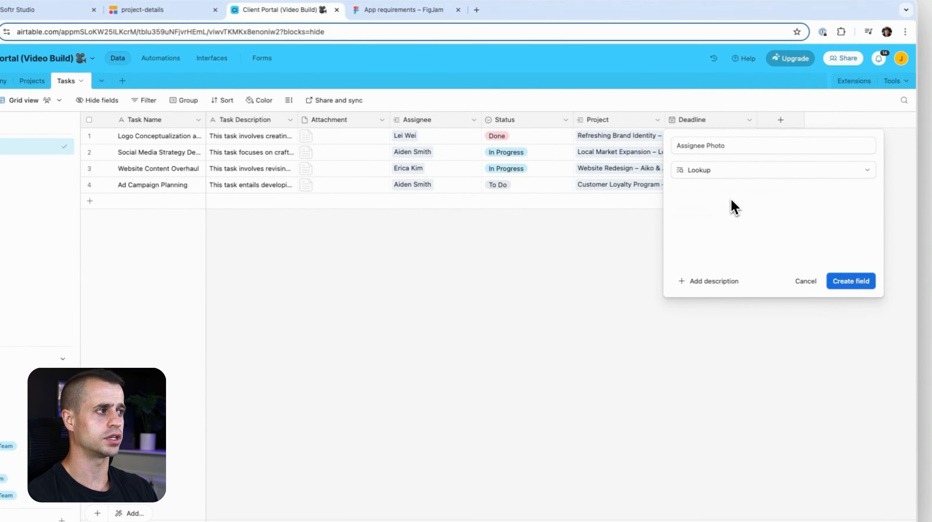
left_click(710, 245)
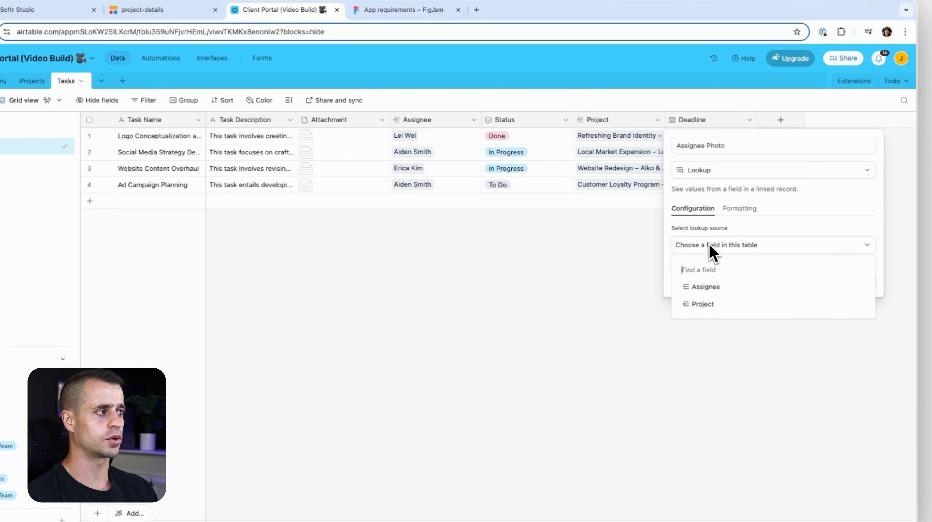
left_click(707, 289)
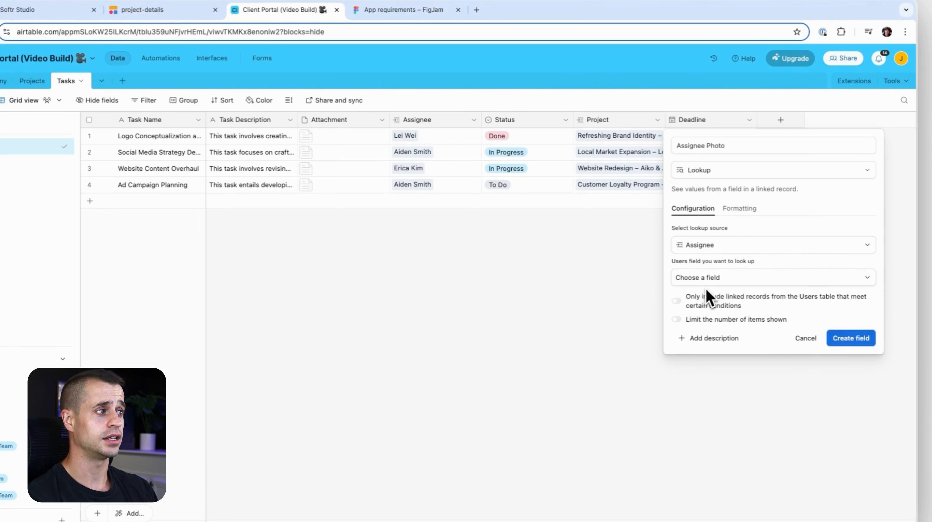
left_click(706, 277)
left_click(716, 371)
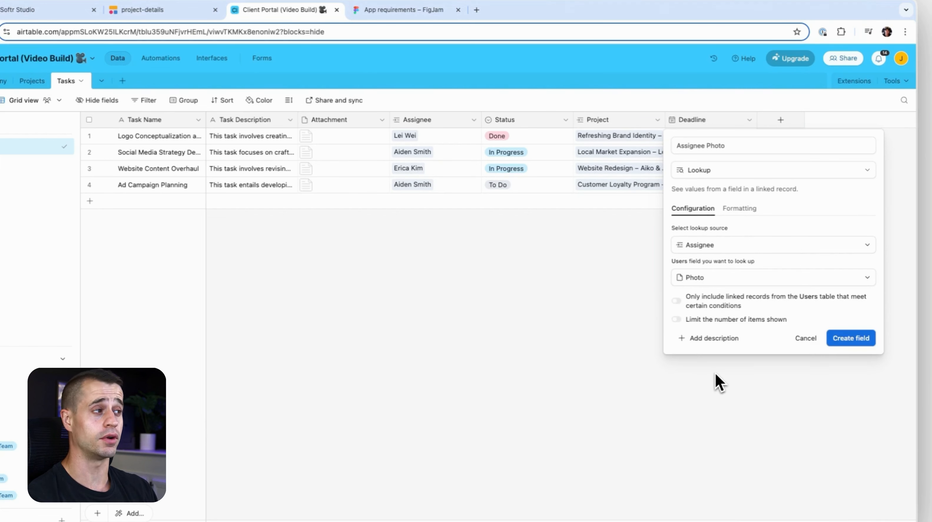
left_click(847, 340)
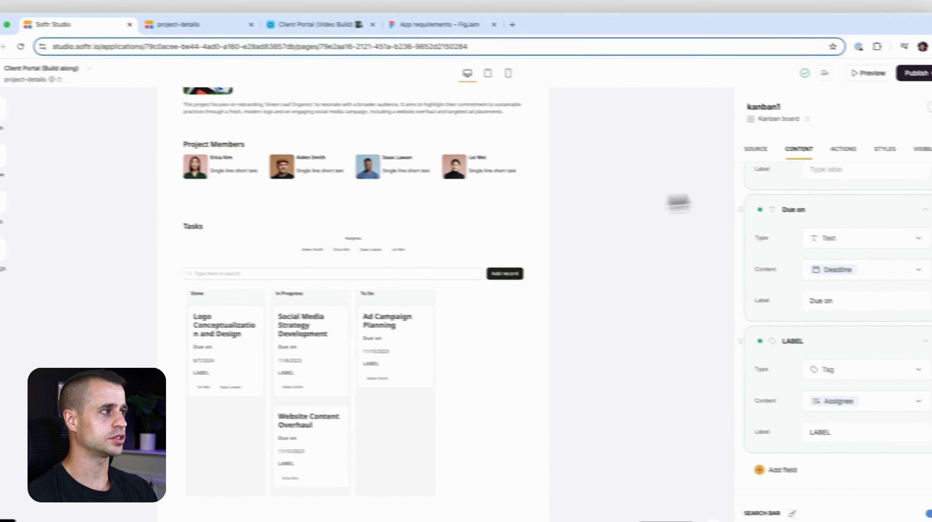
- Switch back to Softr, refresh the kanban block's Airtable base, and set the LABEL item field's type to Image
left_click(896, 242)
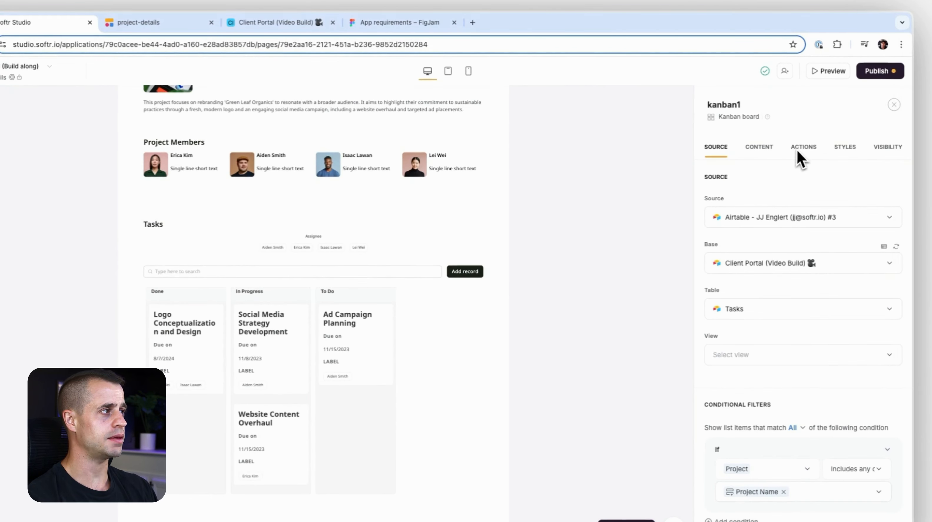
left_click(766, 149)
scroll(742, 318, "down", 4)
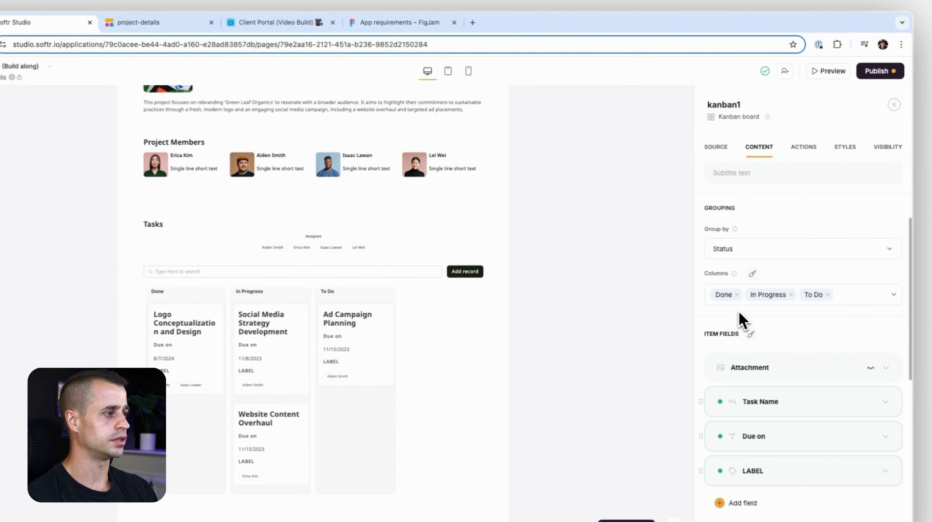
scroll(768, 348, "down", 3)
left_click(829, 390)
scroll(824, 387, "down", 3)
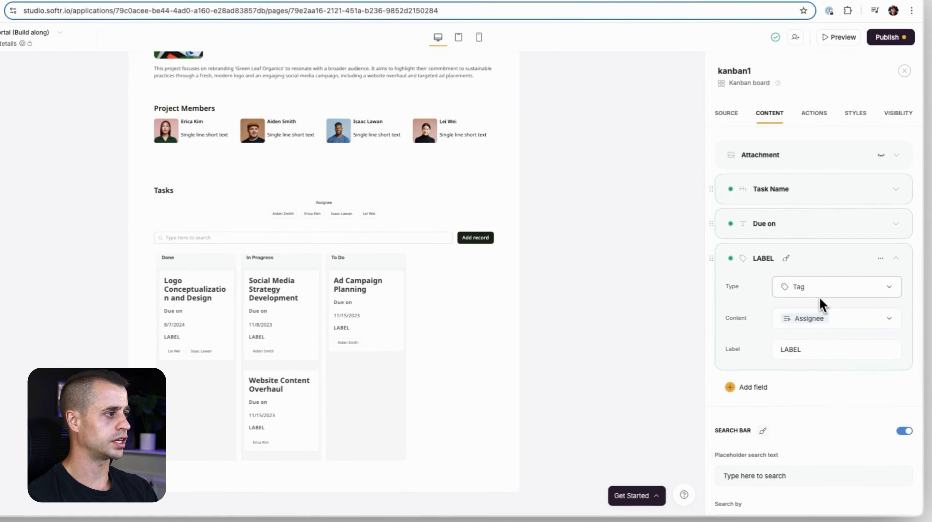
left_click(819, 296)
scroll(829, 344, "down", 6)
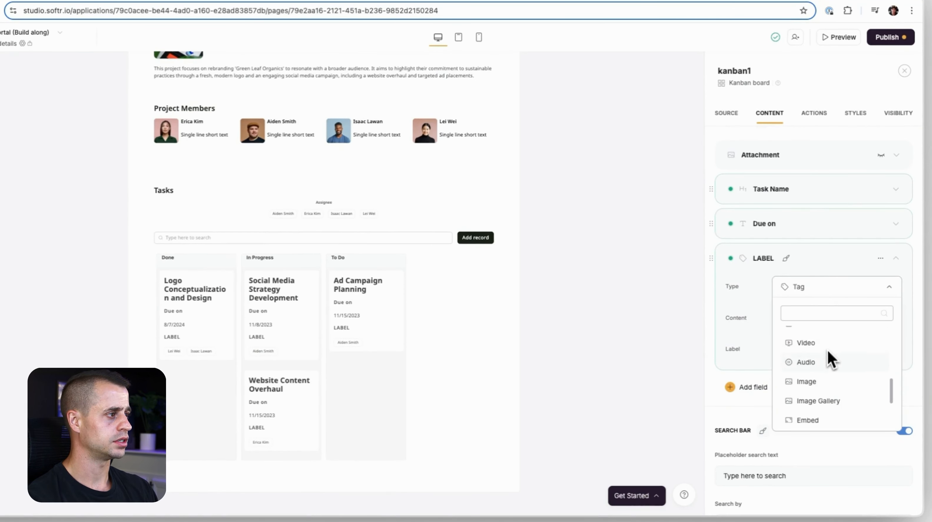
left_click(820, 382)
- Set the image item field's content to Assignee Photo and clear its label
left_click(806, 320)
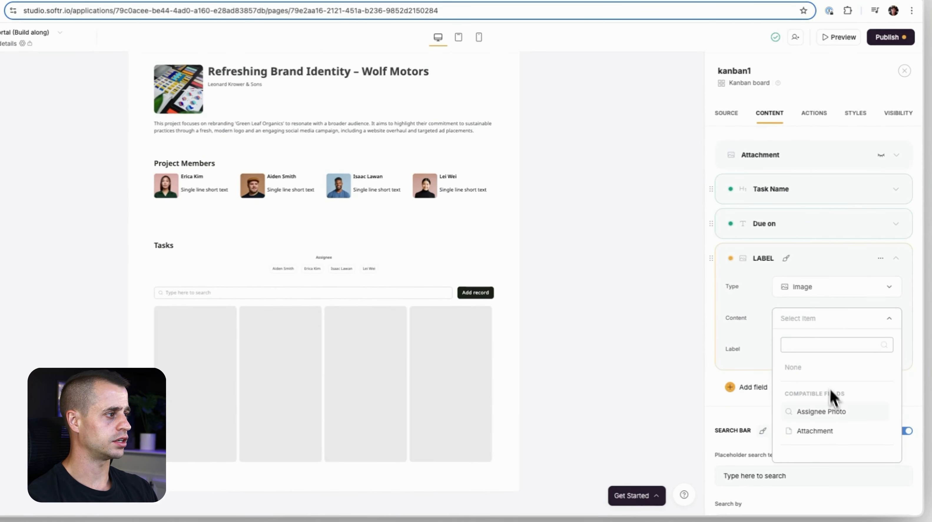
left_click(821, 412)
double_click(801, 357)
key("BackSpace")
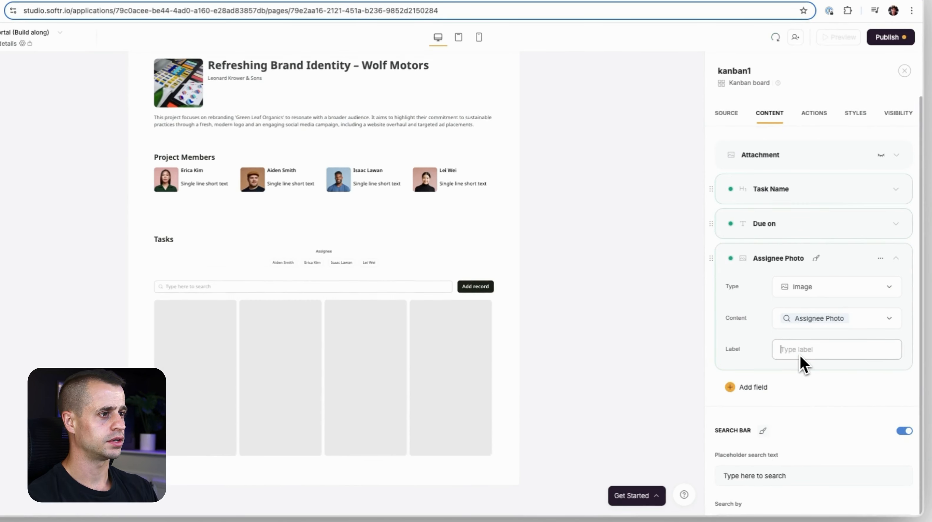
- Style the Assignee Photo image with 10XS width, 10XS height and maximum roundness
scroll(253, 384, "down", 2)
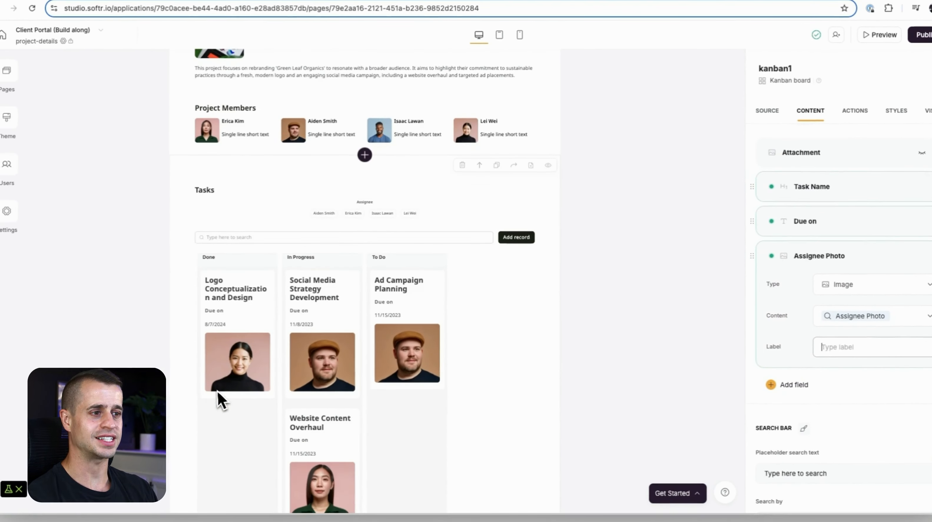
left_click(861, 256)
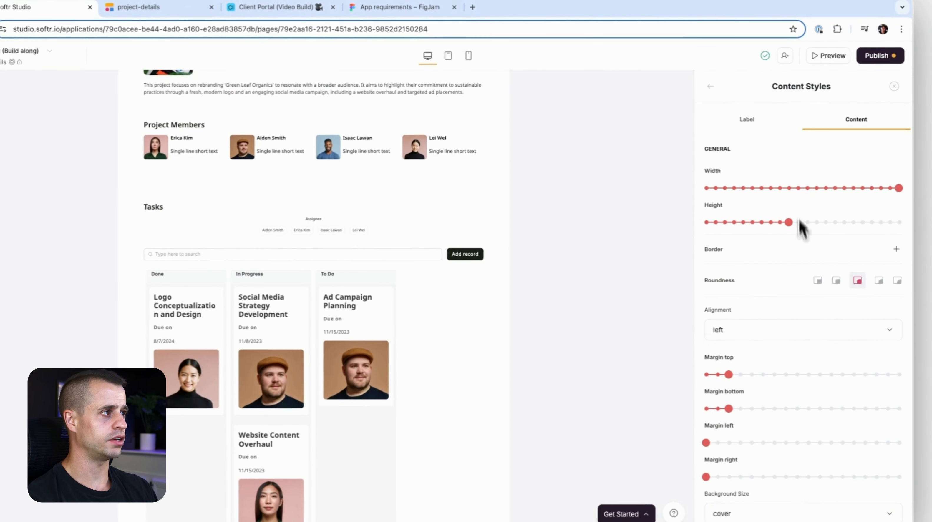
left_click(816, 188)
left_click(770, 188)
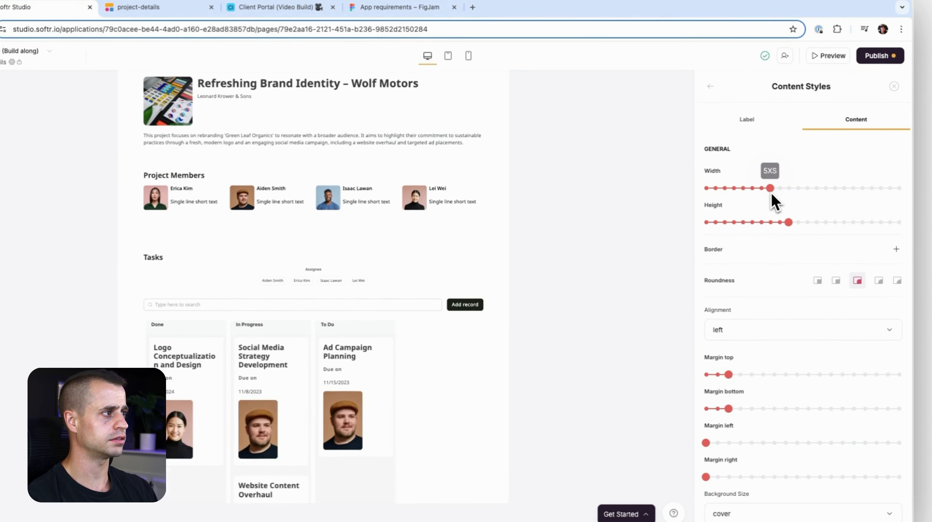
left_click(752, 188)
left_click(752, 222)
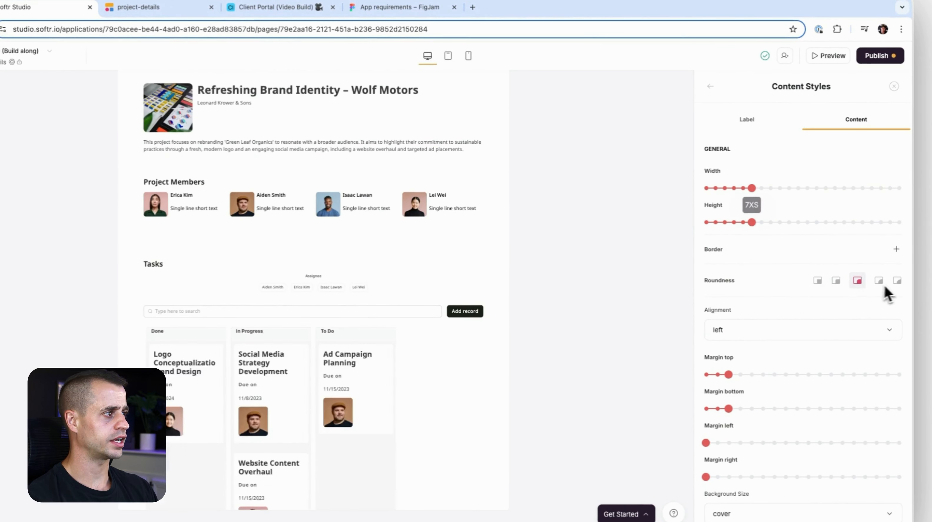
left_click(896, 281)
left_click(725, 223)
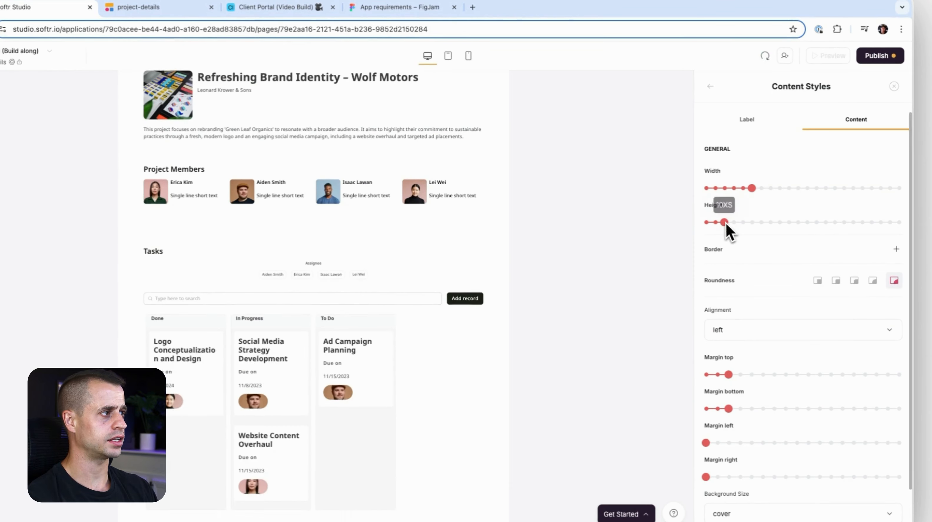
left_click(725, 188)
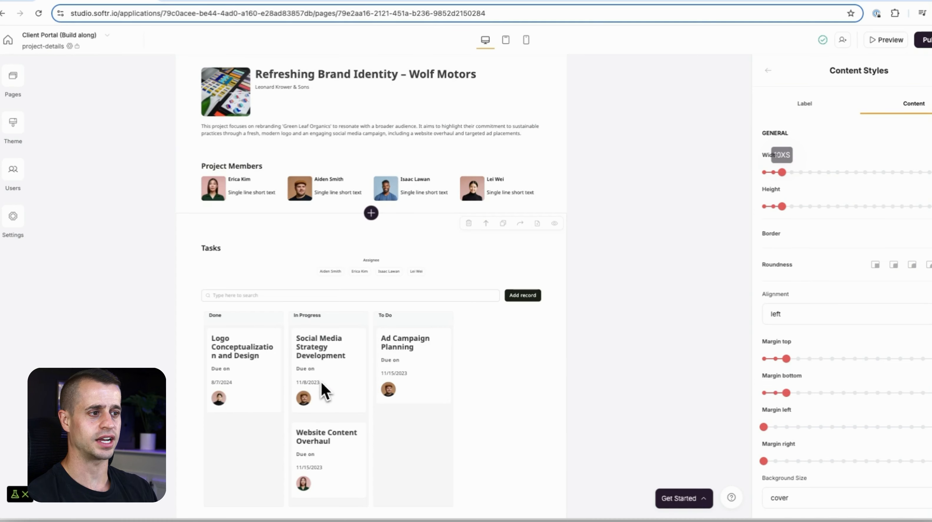
- Leave the photo's style settings and clear the label of the Due on item field
left_click(807, 104)
left_click(769, 71)
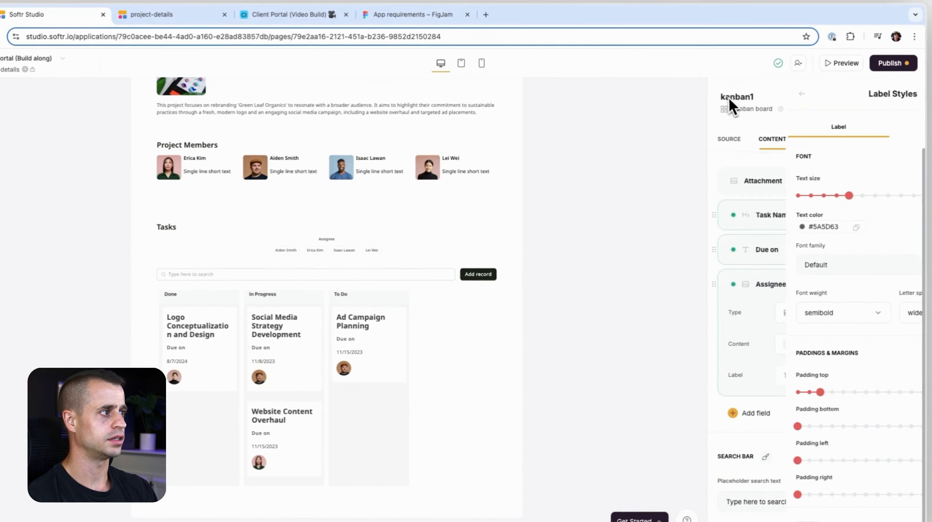
left_click(809, 255)
key("BackSpace")
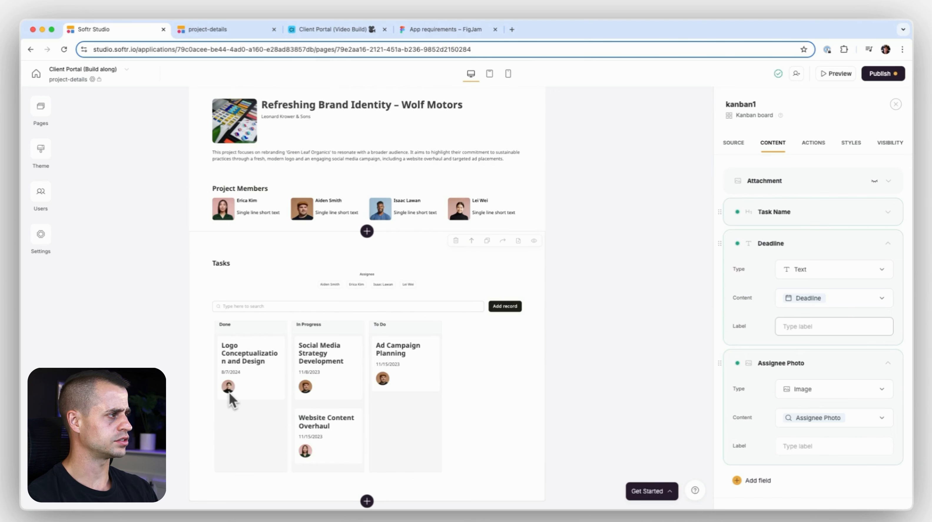
- Add an item button with the Edit record action to the kanban board's task cards
scroll(781, 281, "up", 4)
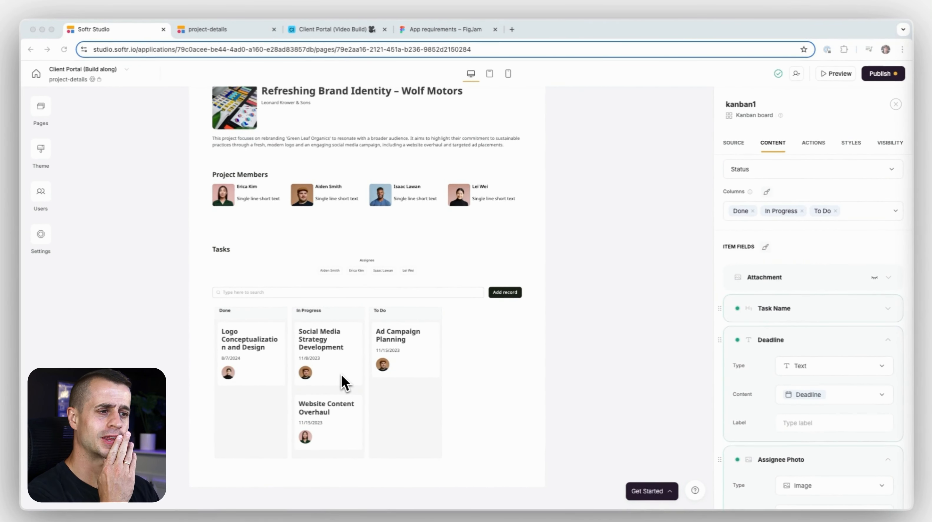
left_click(813, 143)
left_click(835, 273)
scroll(818, 267, "down", 2)
left_click(813, 244)
left_click(755, 360)
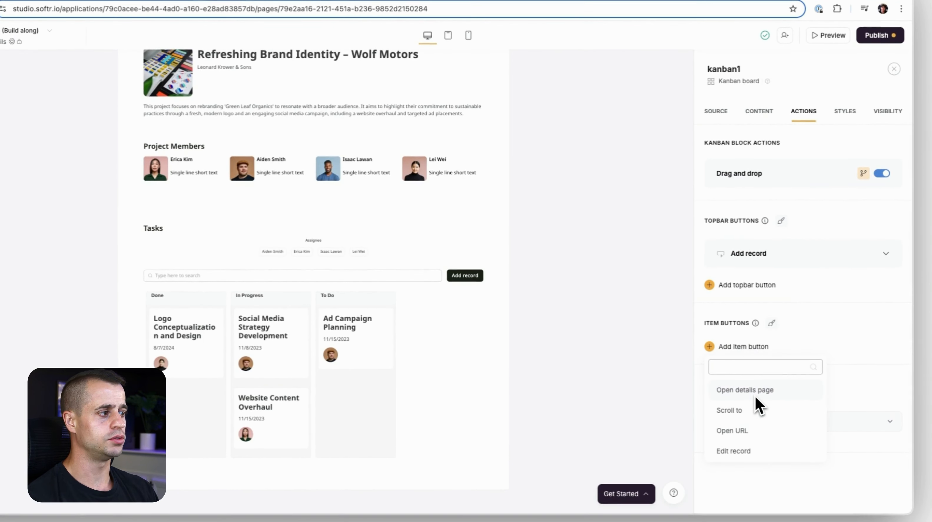
scroll(758, 406, "down", 1)
left_click(747, 425)
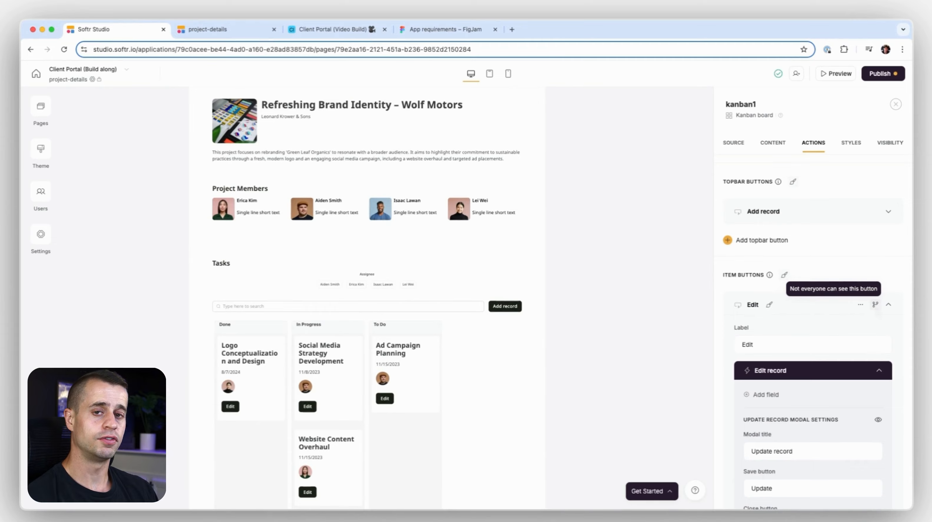
- Restrict the Edit item button's visibility to the Admin user group
left_click(820, 271)
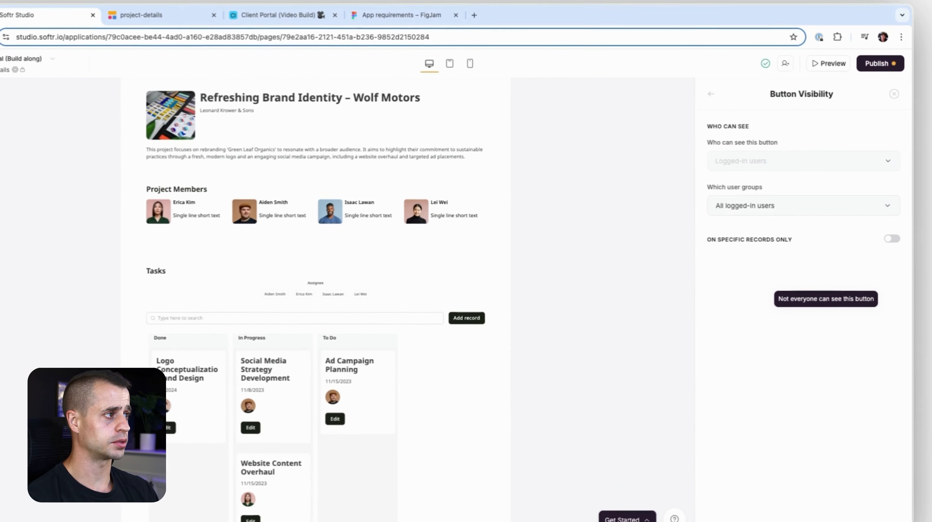
left_click(787, 212)
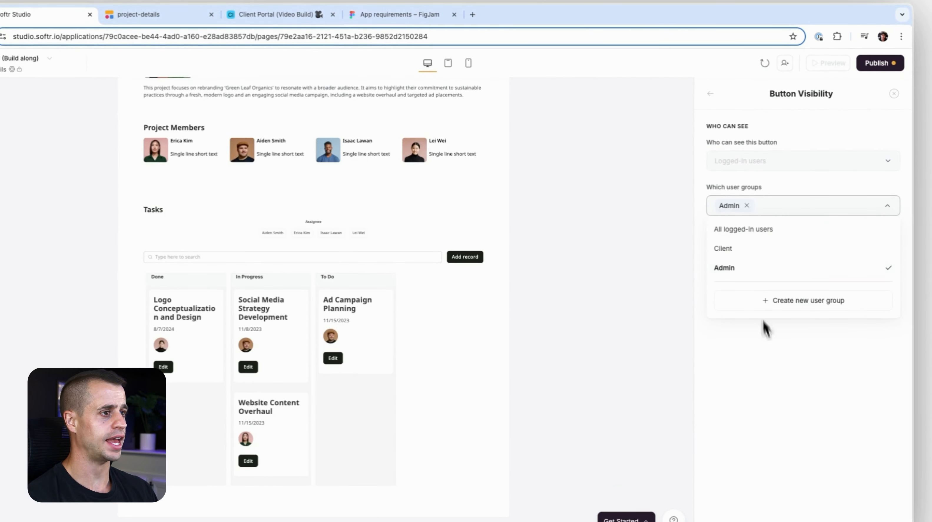
left_click(766, 329)
left_click(710, 93)
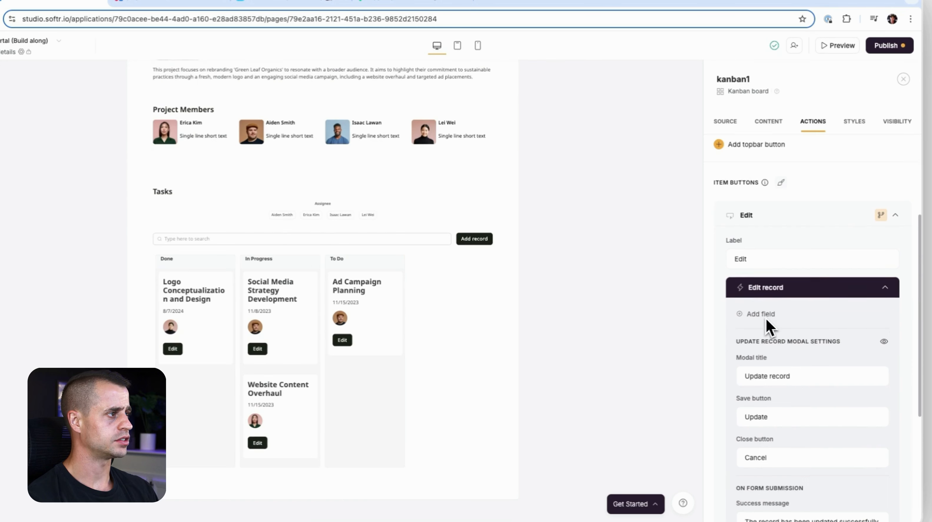
- Rename the Edit item button to Edit Task
scroll(771, 324, "down", 1)
left_click(770, 271)
type("Task")
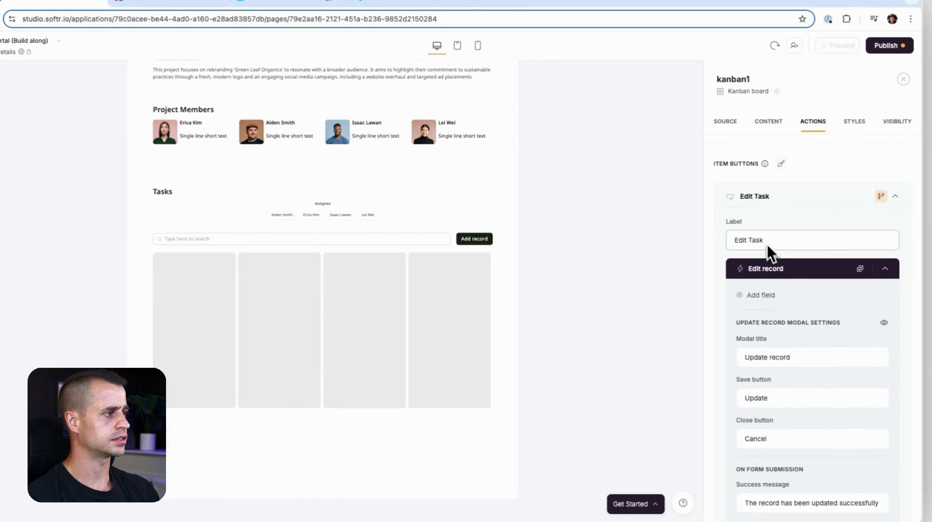
- Add a Text field to the Edit record form, map it to Task Name and label it Task Name
left_click(764, 299)
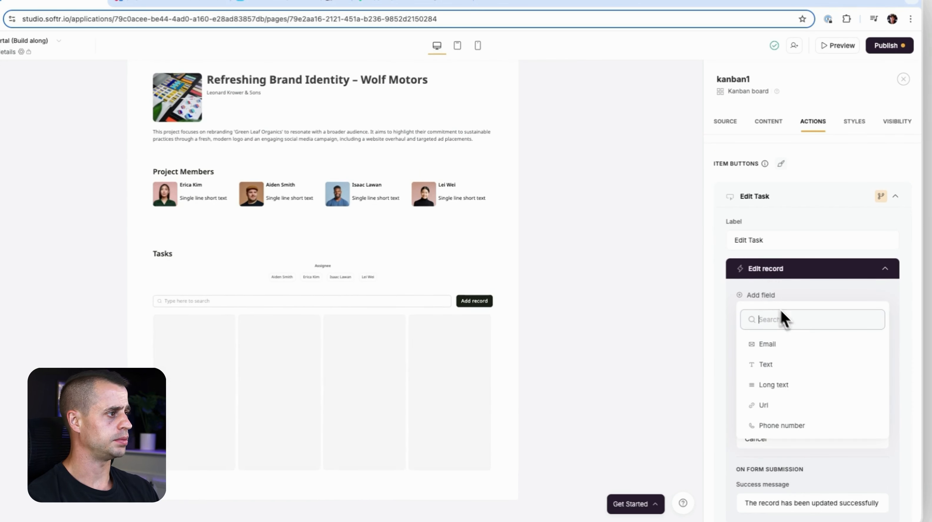
left_click(779, 348)
left_click(785, 382)
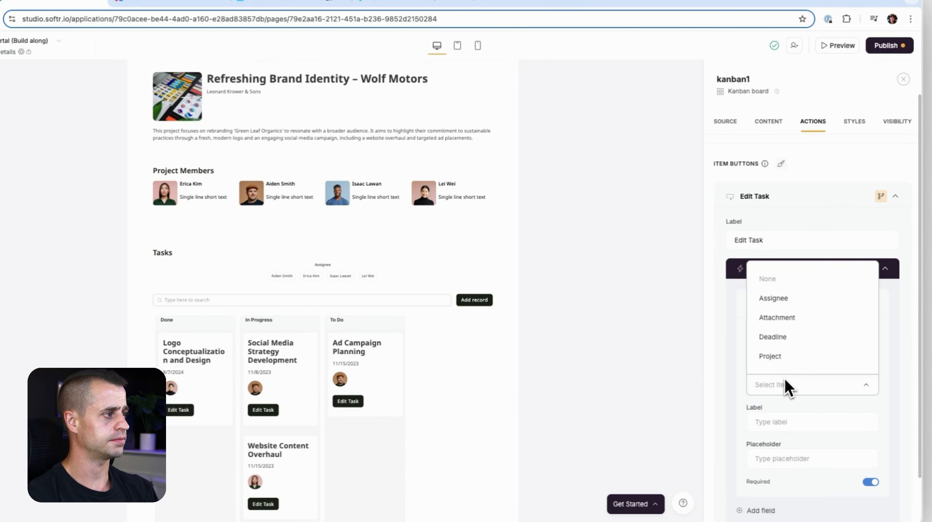
scroll(795, 335, "down", 2)
left_click(786, 362)
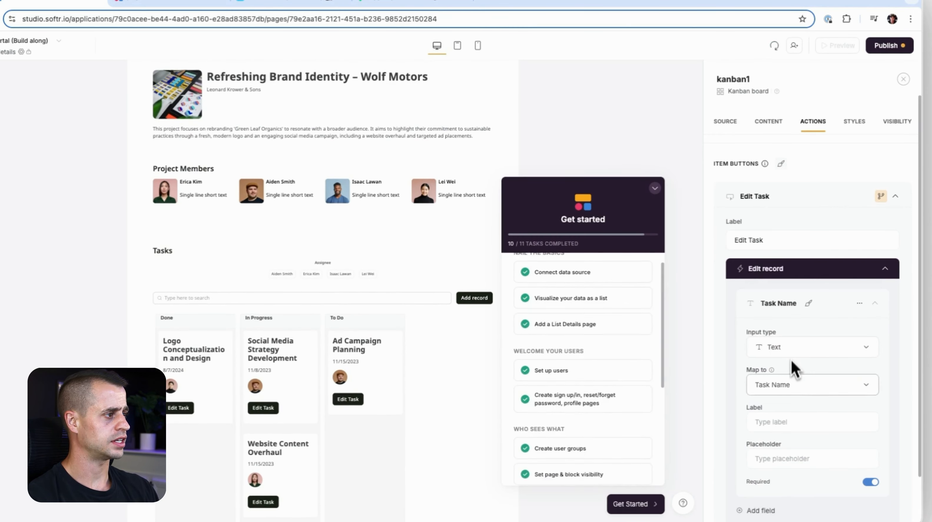
left_click(784, 423)
type("Task Name")
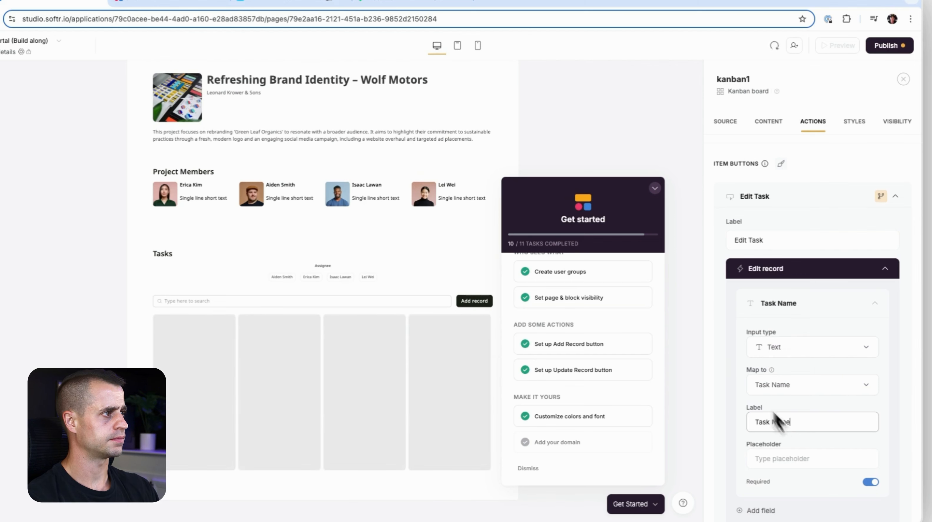
left_click(654, 189)
- Add a Dropdown field to the Edit record form, map it to Assignee and label it Assignee
scroll(811, 400, "down", 2)
left_click(812, 272)
type("dr")
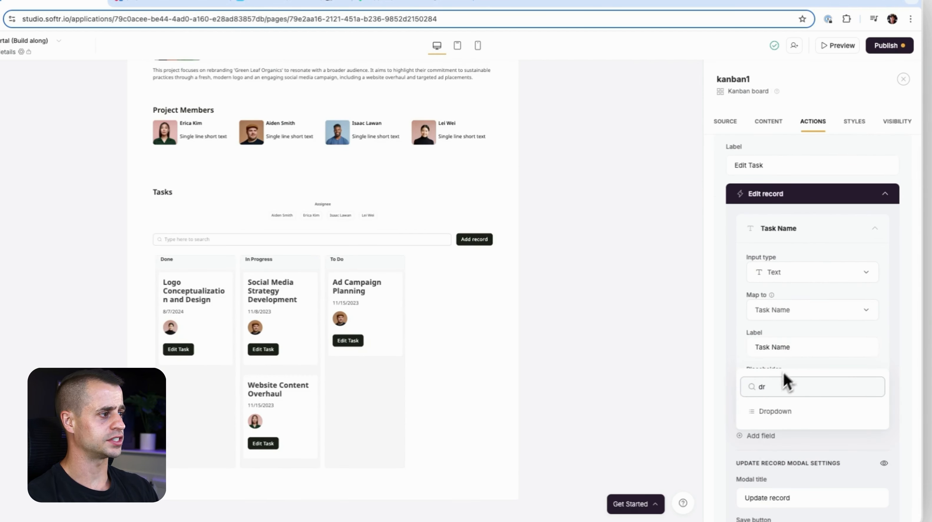
left_click(771, 410)
scroll(790, 397, "down", 4)
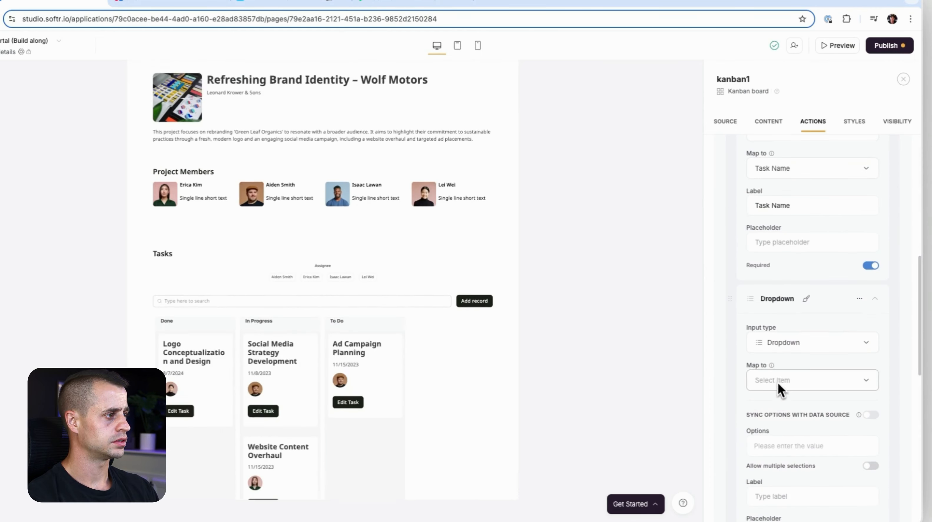
left_click(781, 382)
left_click(782, 294)
scroll(795, 396, "down", 4)
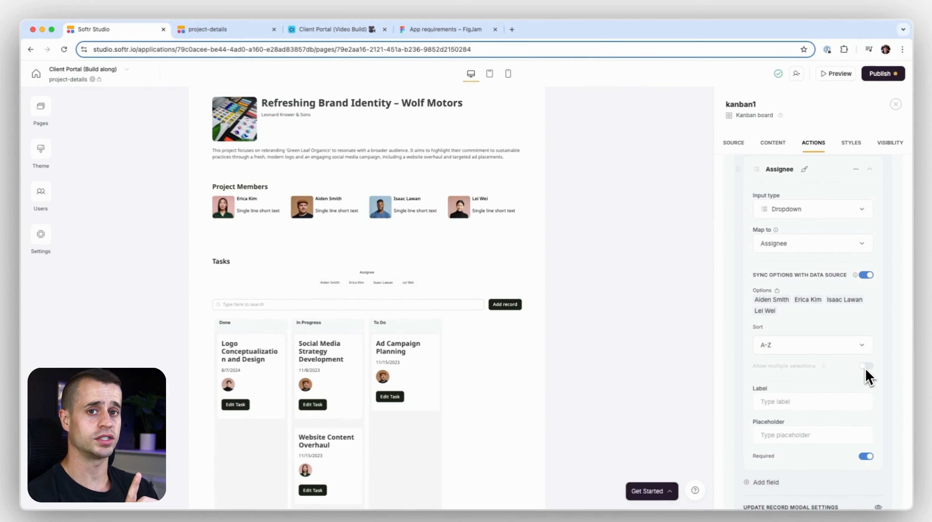
left_click(854, 401)
type("Assignee")
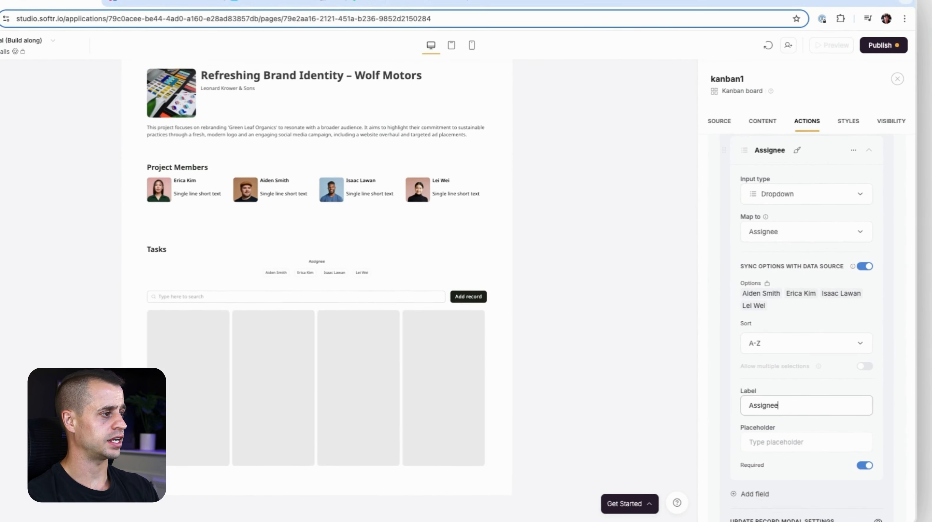
scroll(807, 258, "up", 2)
left_click(869, 217)
- Add a Date field to the Edit record form, map it to Deadline and label it Deadline
scroll(812, 285, "down", 2)
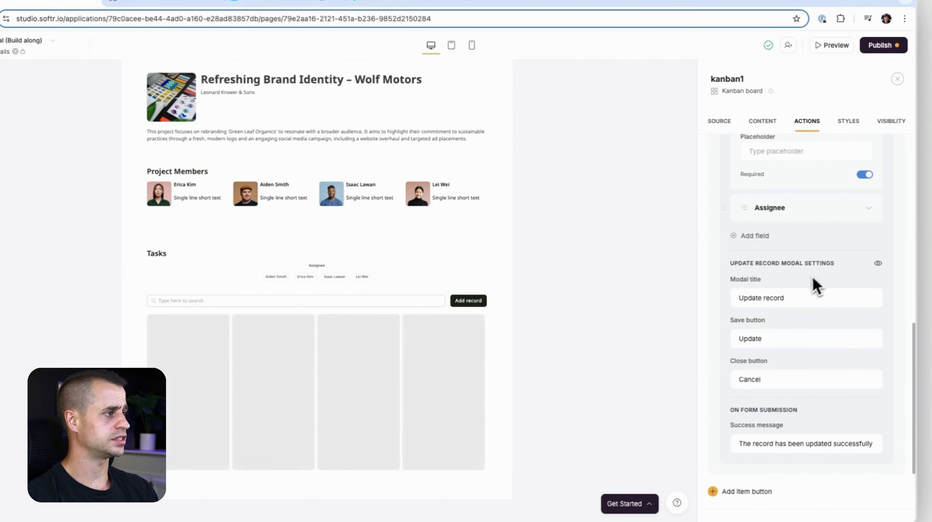
left_click(757, 203)
scroll(769, 277, "down", 3)
left_click(768, 279)
left_click(767, 283)
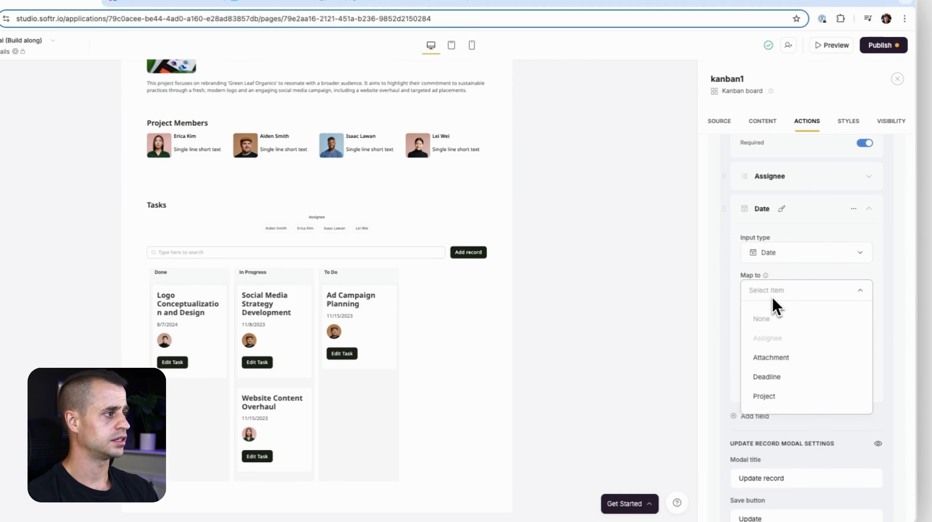
left_click(785, 377)
left_click(767, 329)
type("Deadline")
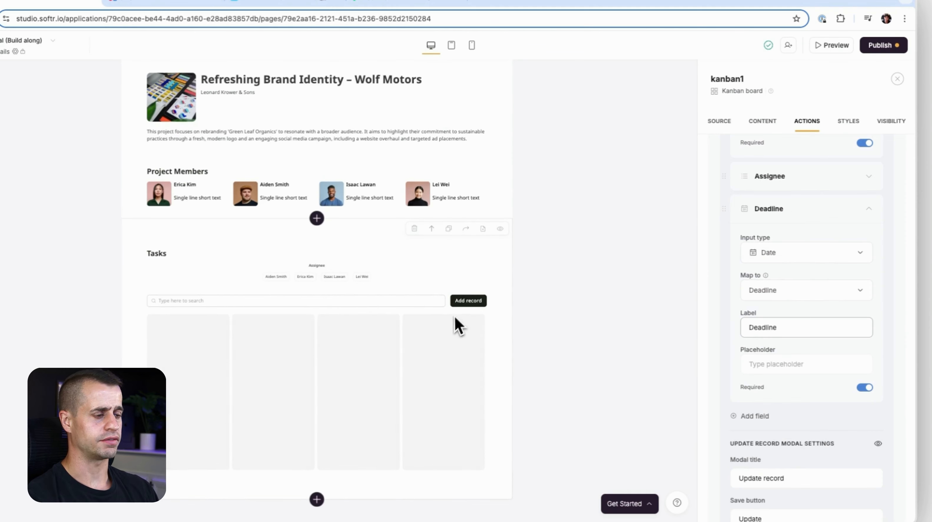
scroll(817, 271, "up", 3)
left_click(869, 267)
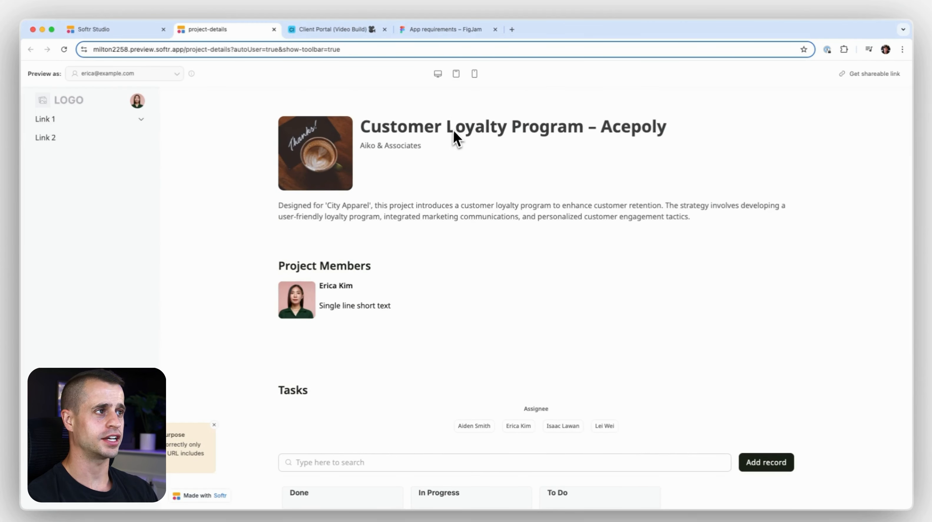
- In the project-details preview, move the Ad Campaign Planning task from To Do to Done
left_click_drag(362, 127, 507, 127)
scroll(380, 226, "down", 5)
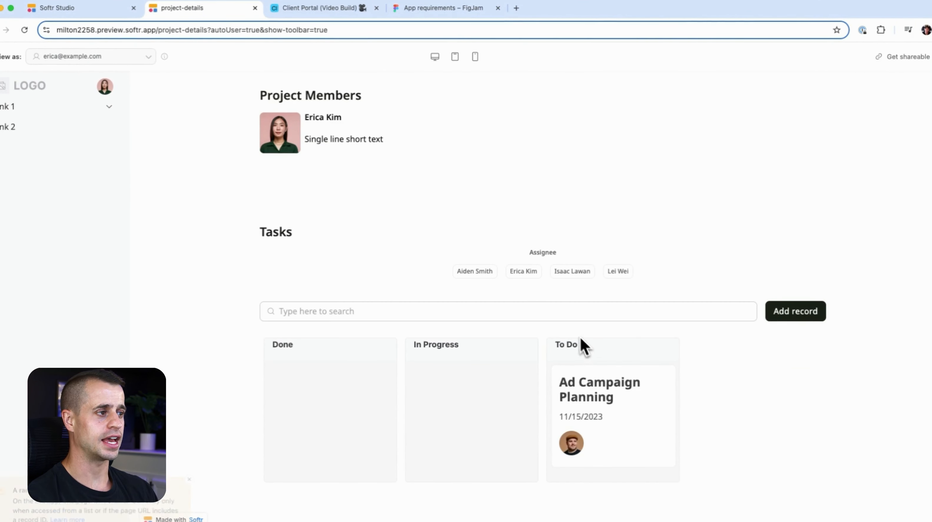
left_click_drag(614, 413, 330, 396)
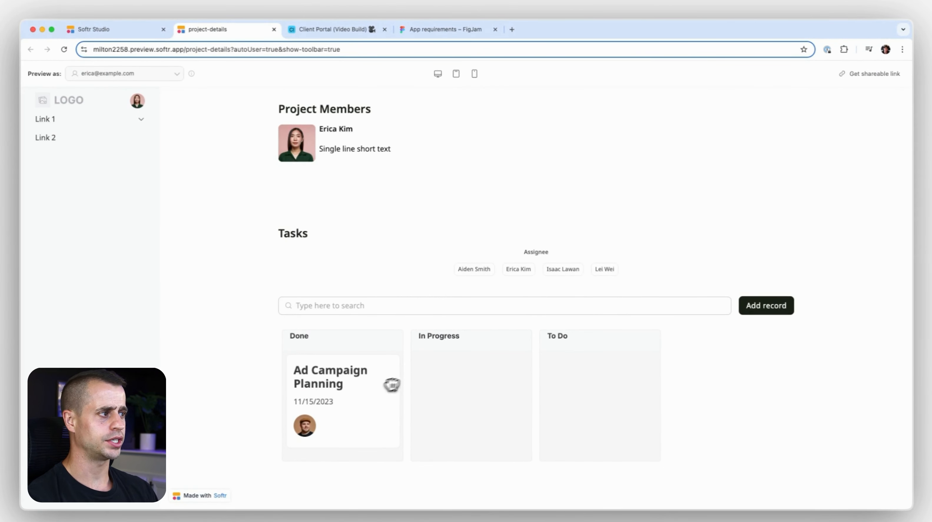
- Return to Softr Studio, delete the kanban board's Assignee filter and turn off its search bar
left_click(94, 30)
scroll(783, 297, "down", 9)
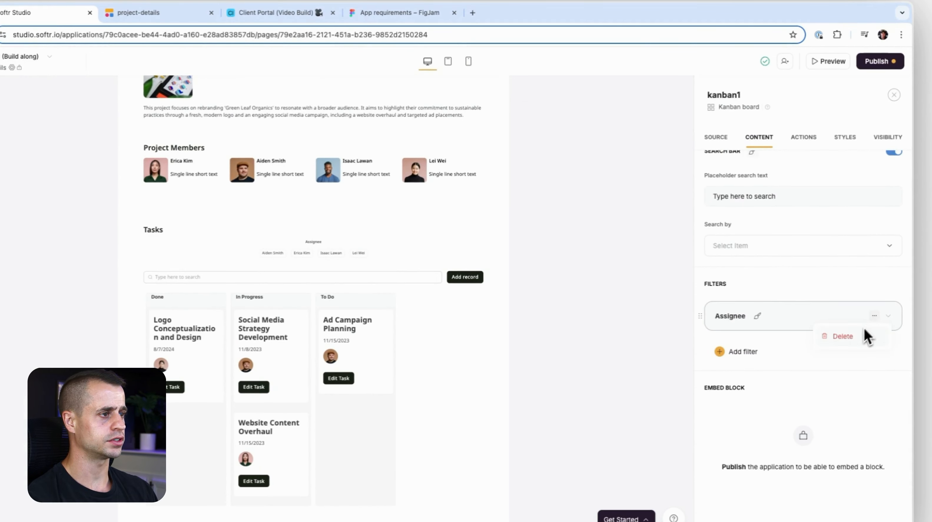
left_click(867, 335)
scroll(855, 348, "up", 5)
left_click(894, 354)
scroll(841, 351, "up", 3)
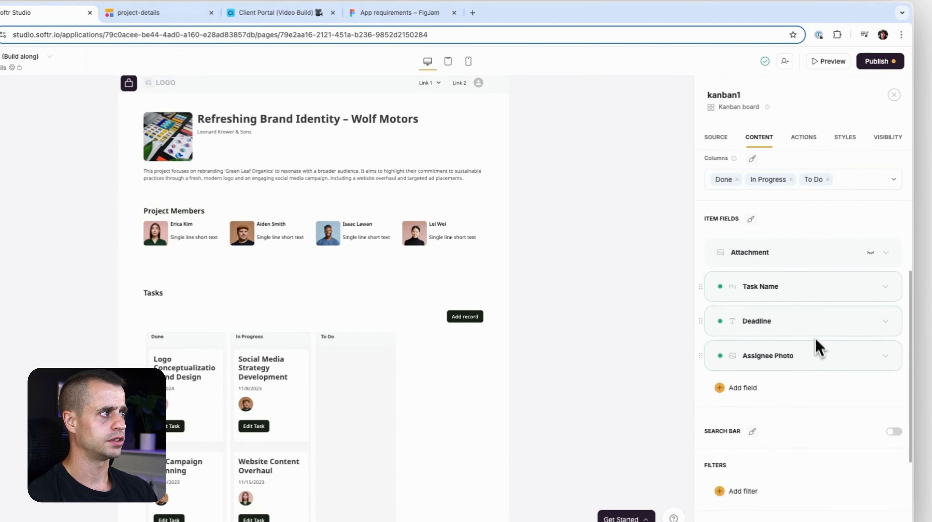
- Rename the kanban board's Add record topbar button to Add Task
left_click(811, 149)
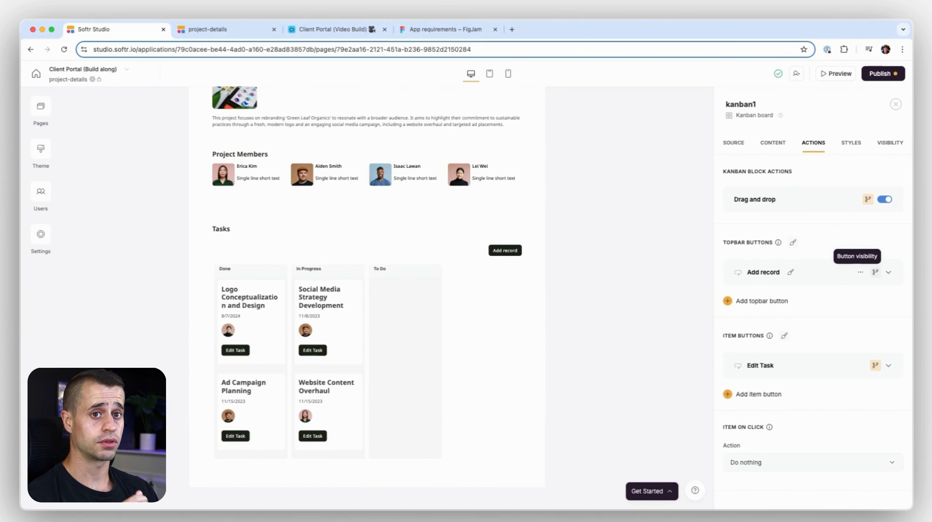
left_click(889, 273)
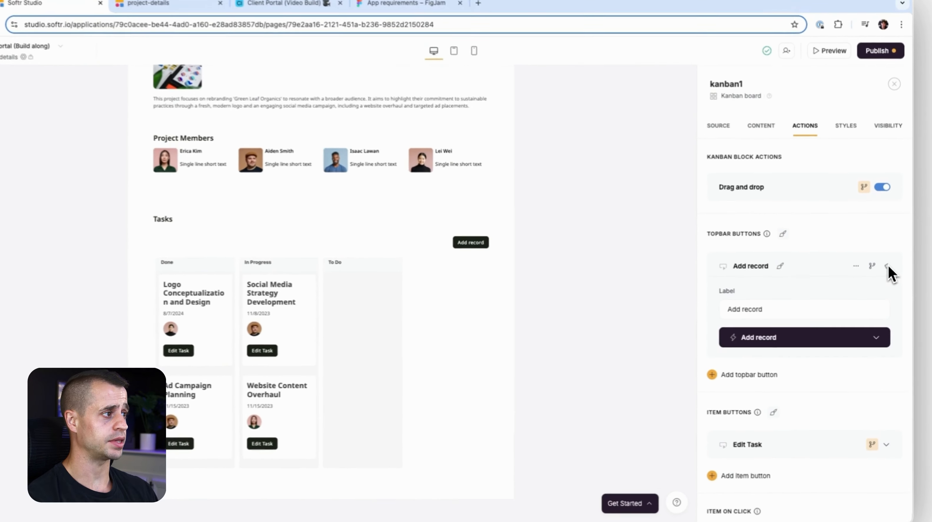
double_click(766, 313)
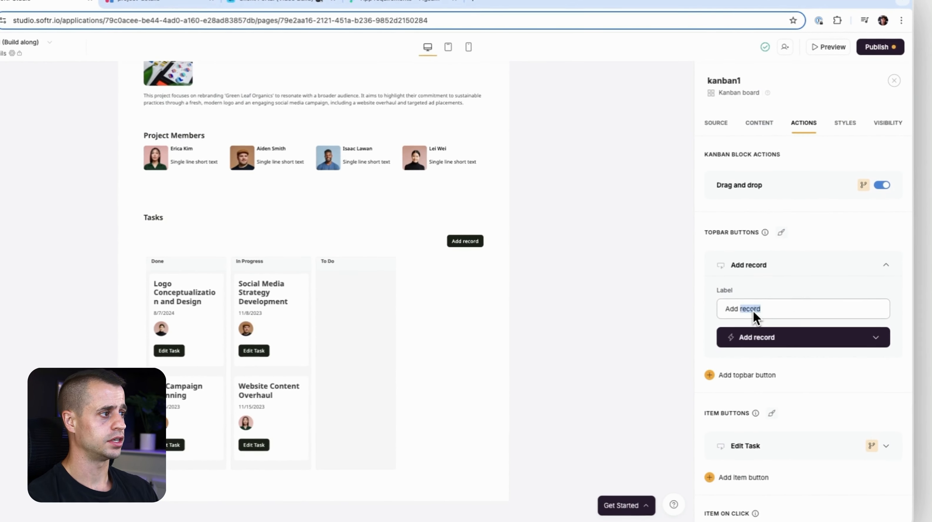
type("Task")
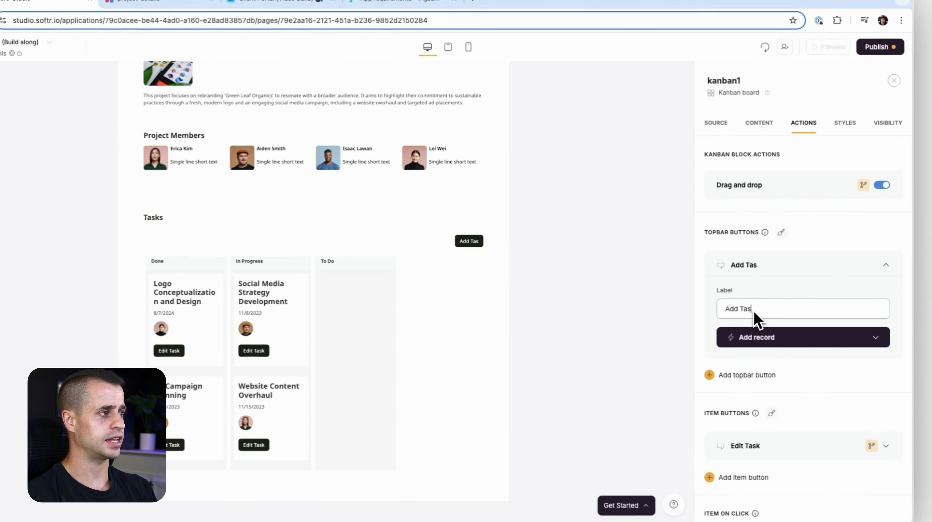
- Set the modal title of the Add Task button's Add record form to "Add new task"
left_click(876, 338)
scroll(843, 333, "down", 2)
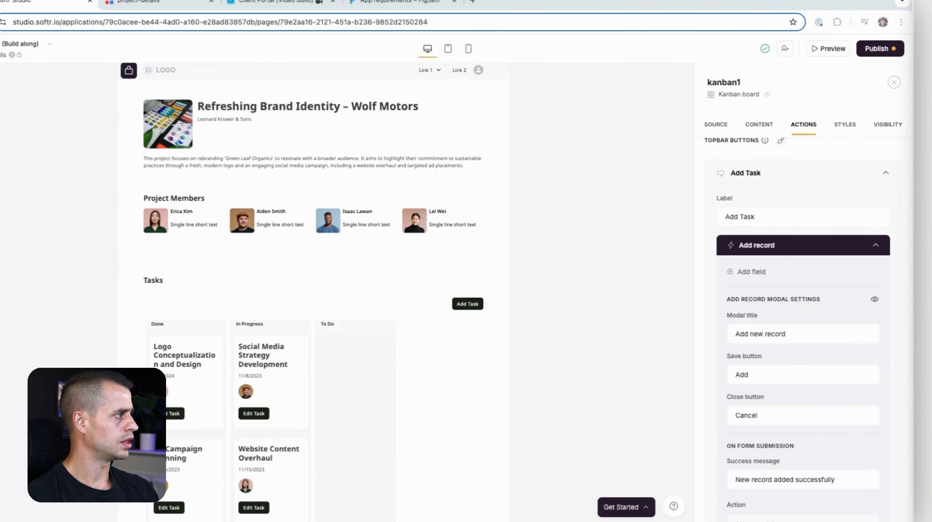
double_click(775, 335)
type("task")
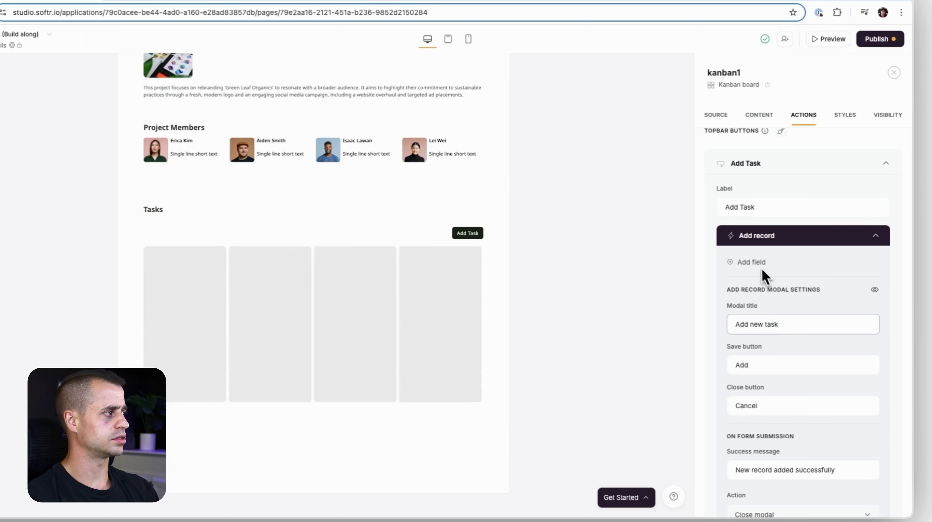
- Add a Text field to the Add record form, map it to Task Name and label it Task Name
left_click(752, 262)
left_click(768, 338)
left_click(784, 352)
scroll(780, 421, "down", 2)
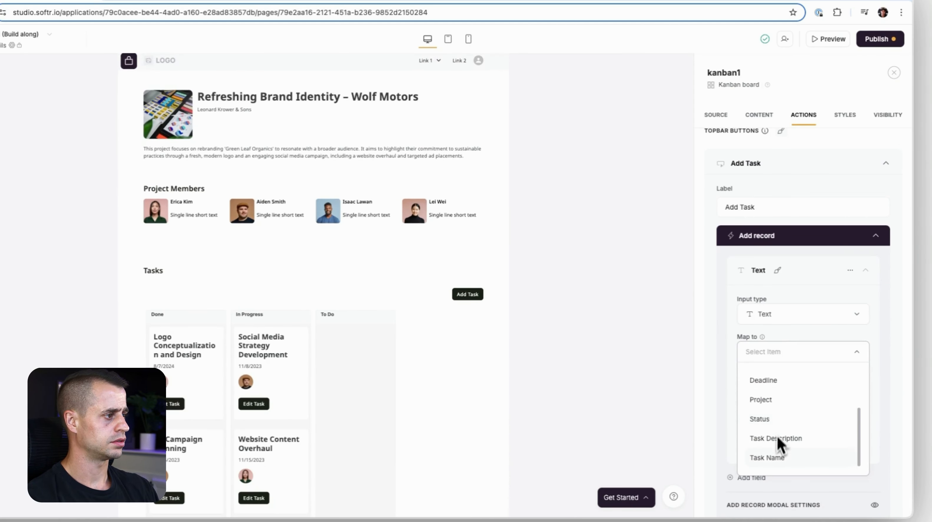
left_click(772, 458)
left_click(774, 386)
type("Task ")
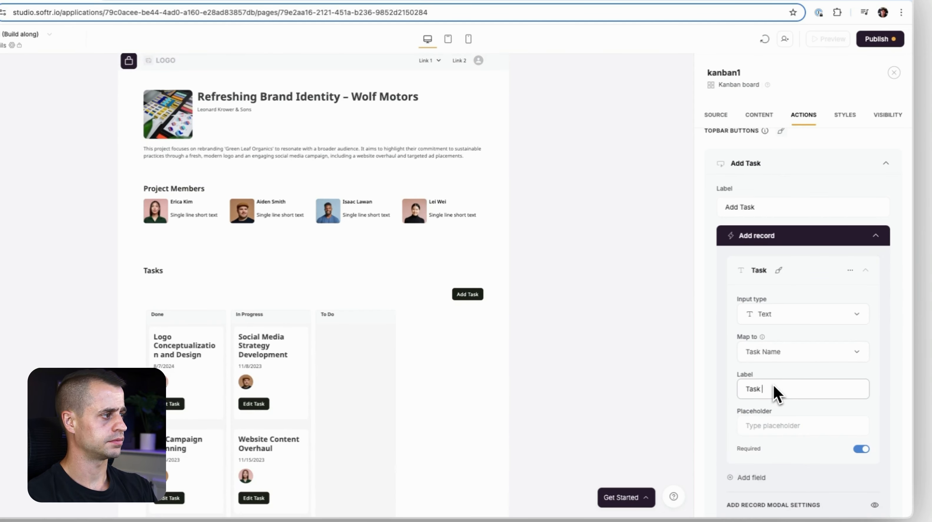
type("Name")
left_click(869, 278)
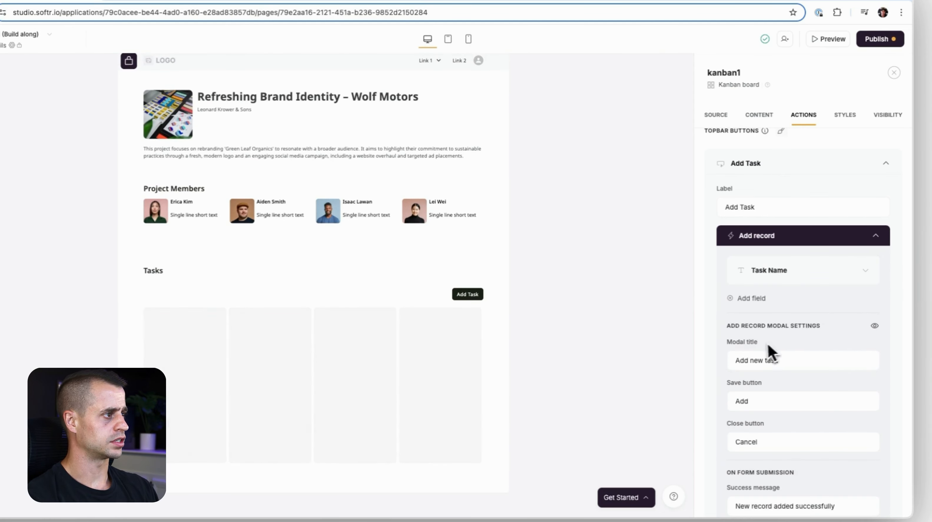
- Add a Long text field to the Add record form, map it to Task Description and label it Task Description
left_click(751, 298)
left_click(770, 384)
left_click(770, 383)
scroll(789, 319, "down", 1)
left_click(789, 308)
left_click(782, 396)
type("T")
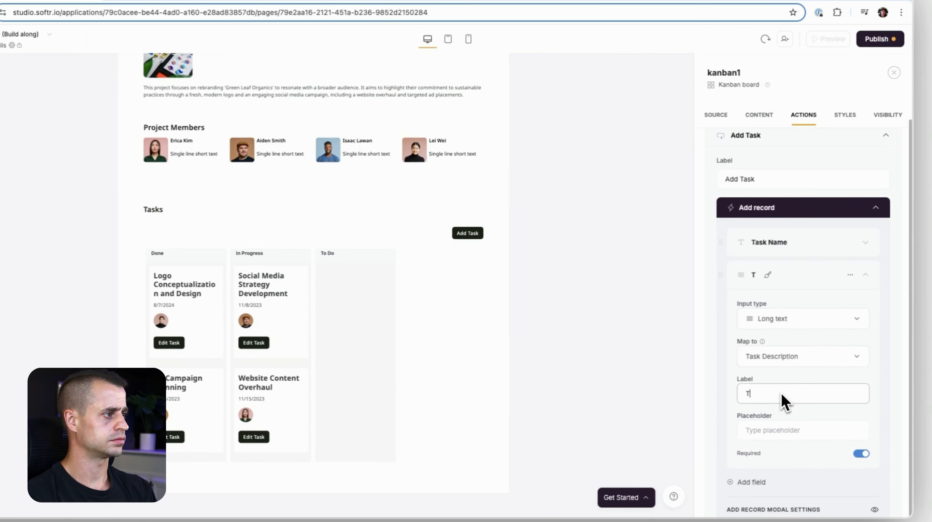
type("ask Descriptio")
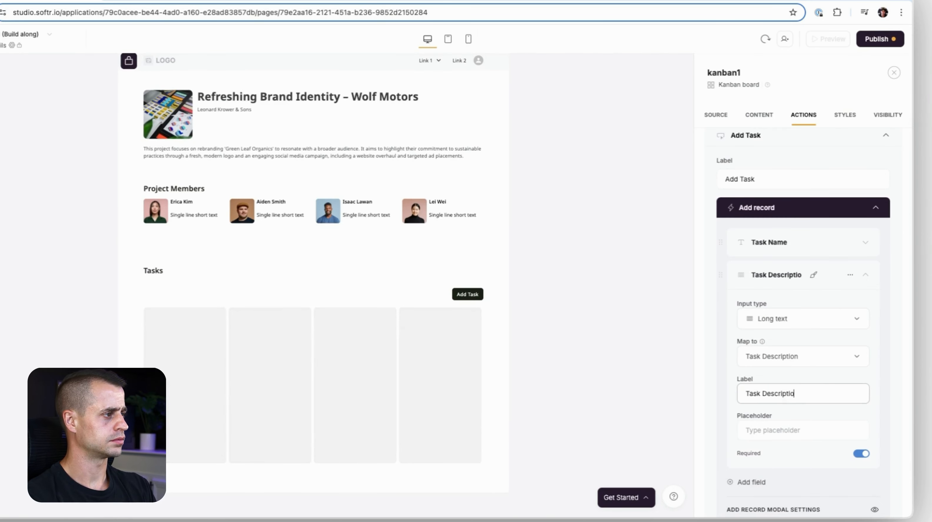
left_click(866, 275)
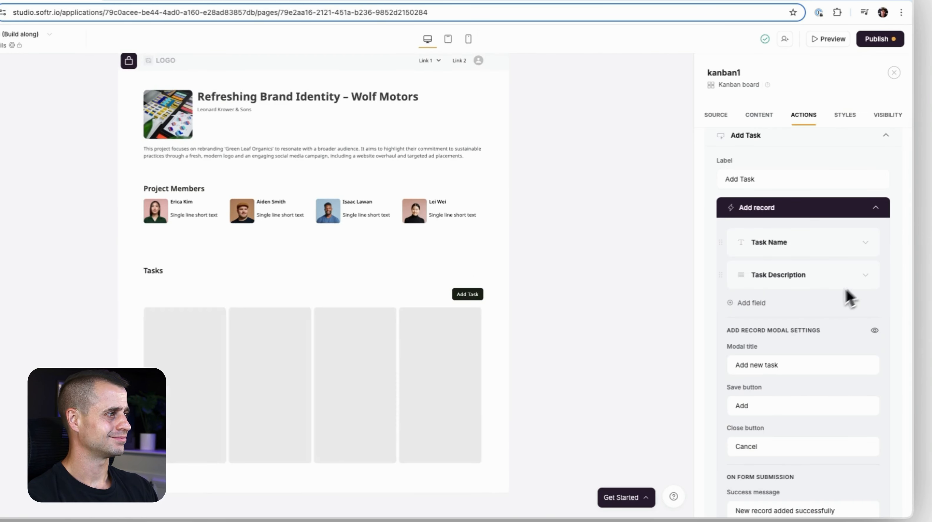
- Add a Dropdown field to the Add record form, map it to Assignee and label it Assignee
left_click(755, 304)
type("dr")
left_click(782, 353)
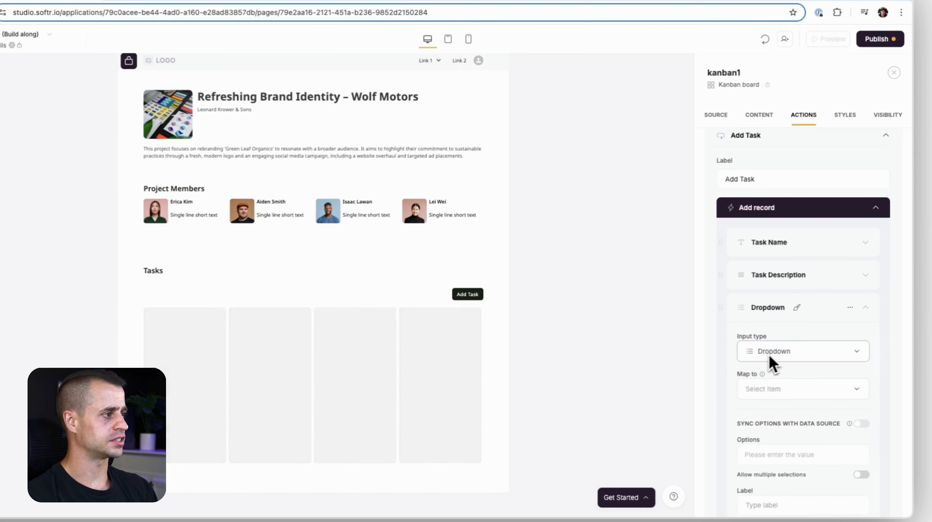
left_click(767, 389)
left_click(773, 303)
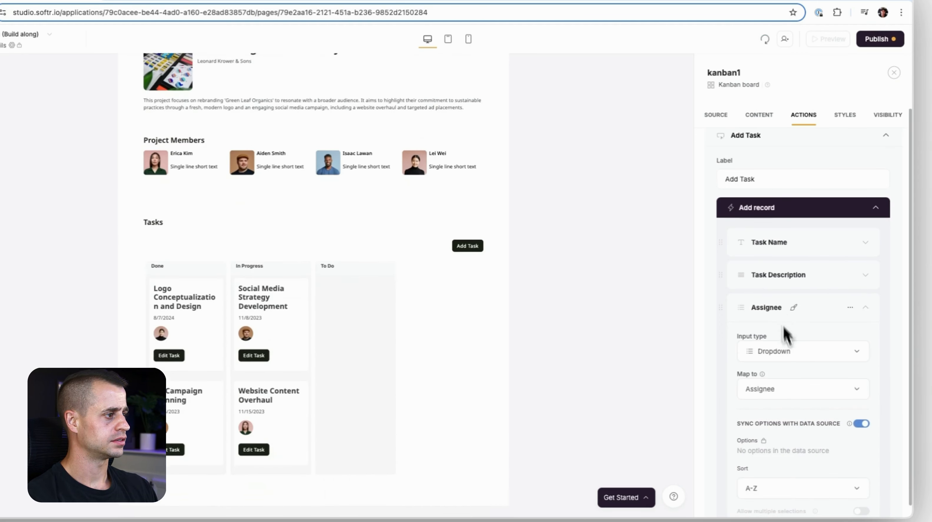
scroll(783, 329, "down", 2)
left_click(772, 488)
type("Ass")
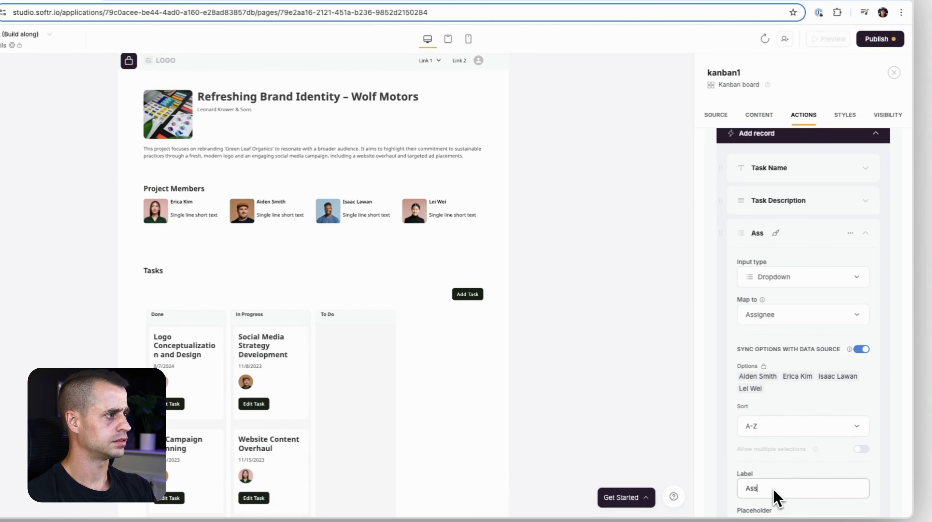
type("ignee")
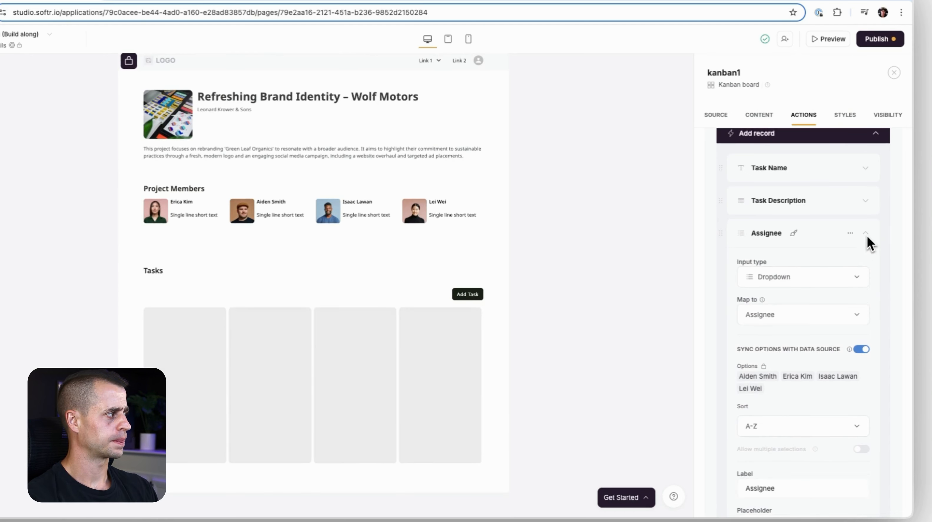
left_click(866, 235)
- Add a Date field to the Add record form, map it to Deadline and label it Deadline
scroll(781, 293, "down", 2)
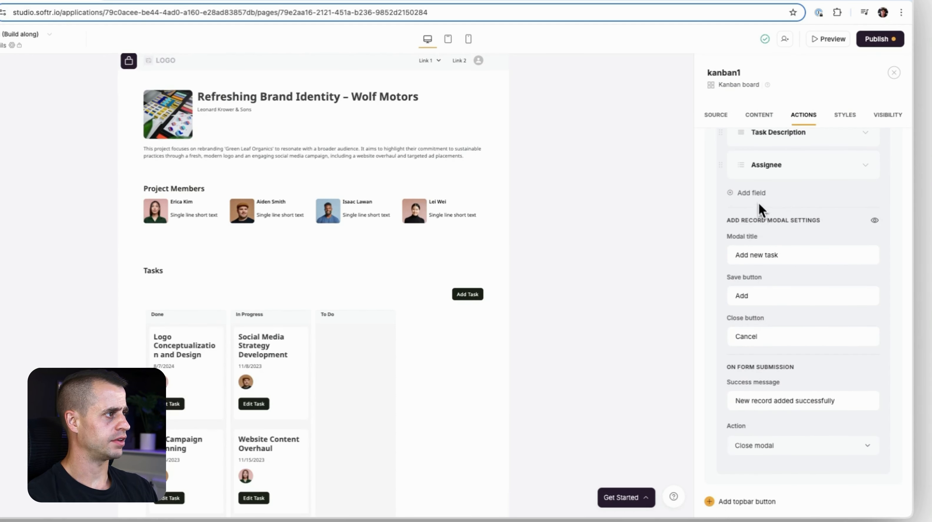
left_click(754, 194)
type("date")
left_click(773, 240)
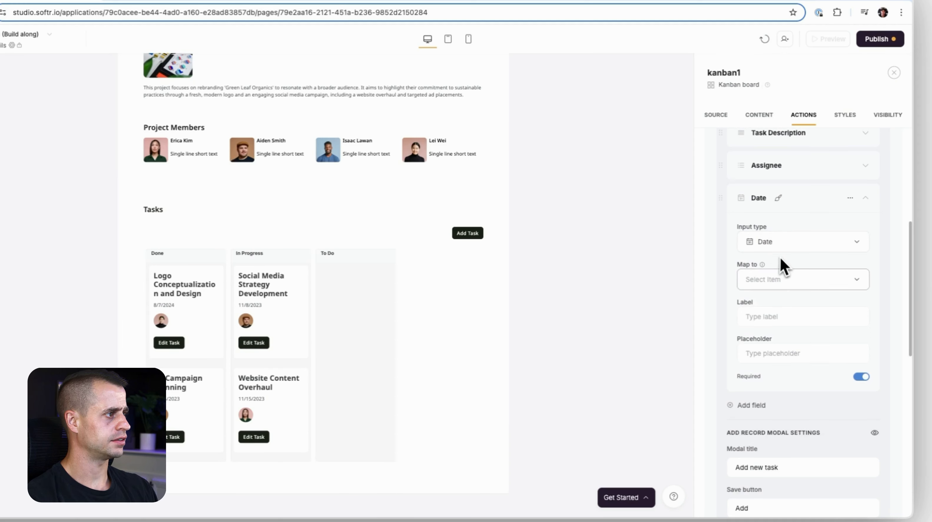
left_click(778, 281)
left_click(781, 364)
left_click(765, 318)
type("D")
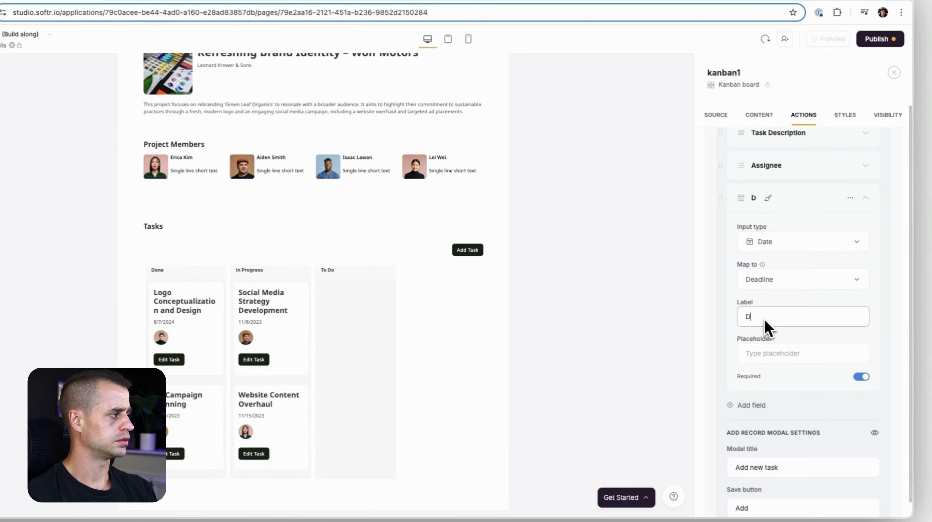
type("eadline")
left_click(865, 197)
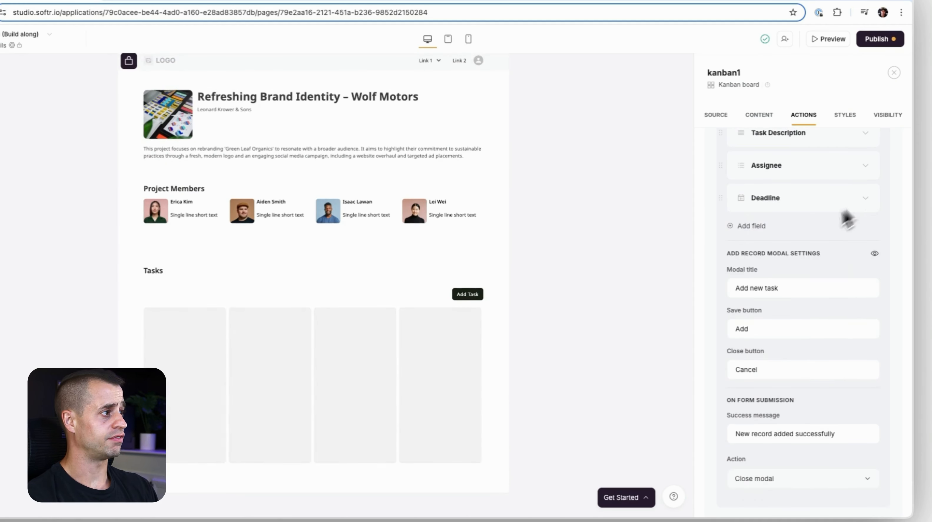
- Add a File field to the Add record form, map it to Attachment, label it Attachment and make it optional
left_click(755, 230)
scroll(781, 314, "down", 5)
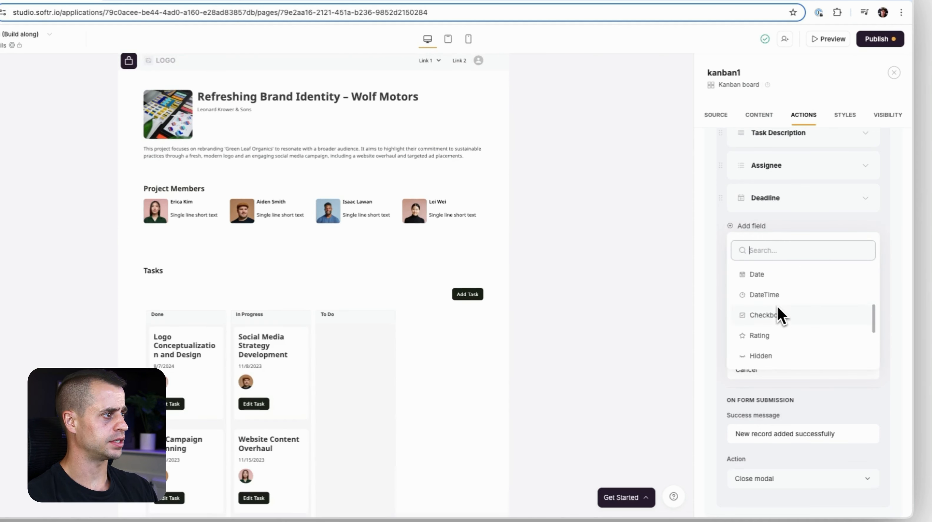
scroll(780, 317, "down", 3)
scroll(780, 315, "up", 5)
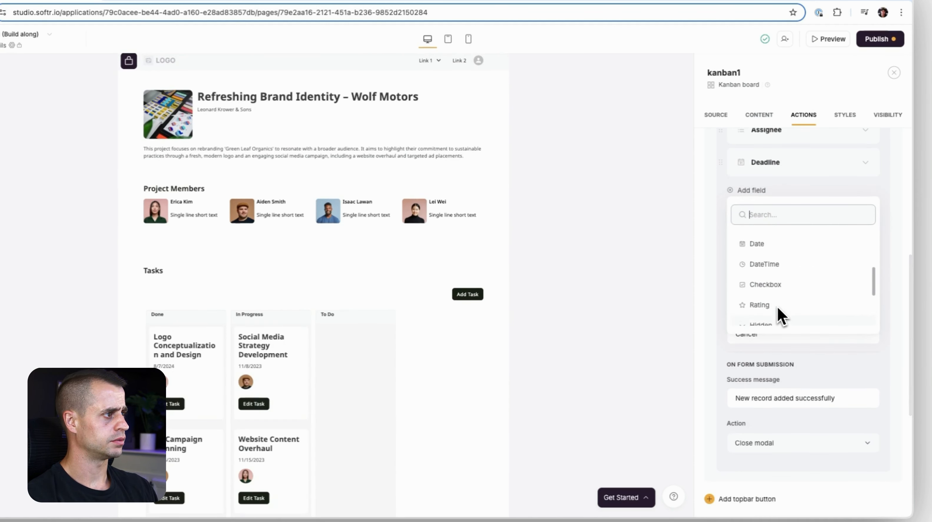
left_click(775, 294)
left_click(779, 300)
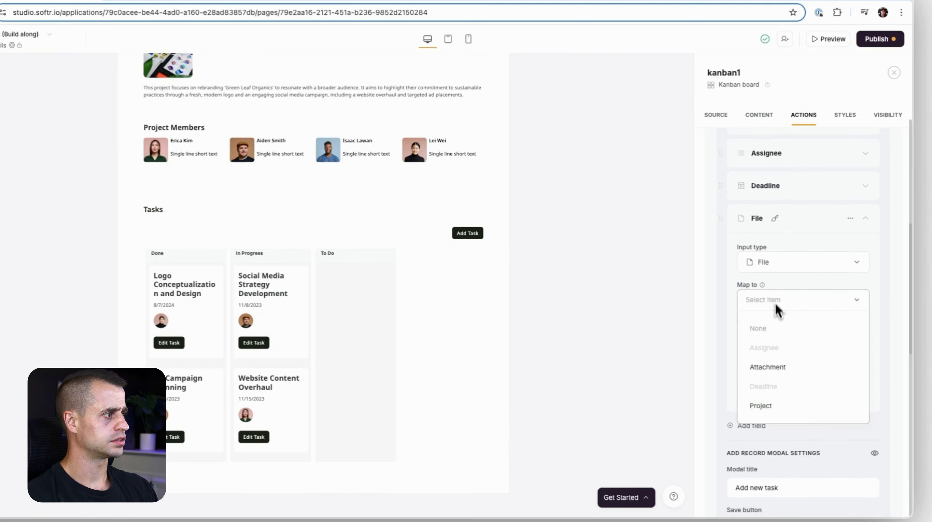
left_click(788, 367)
left_click(775, 344)
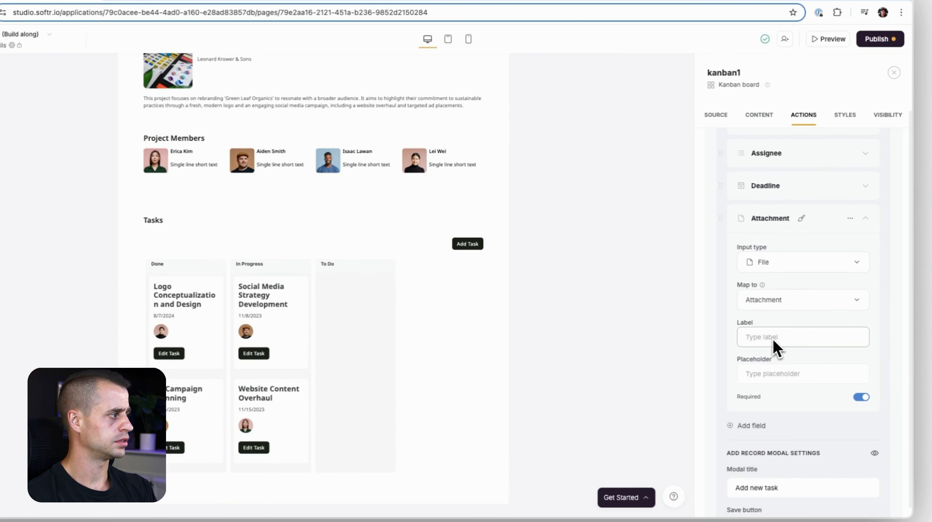
type("Attachmen")
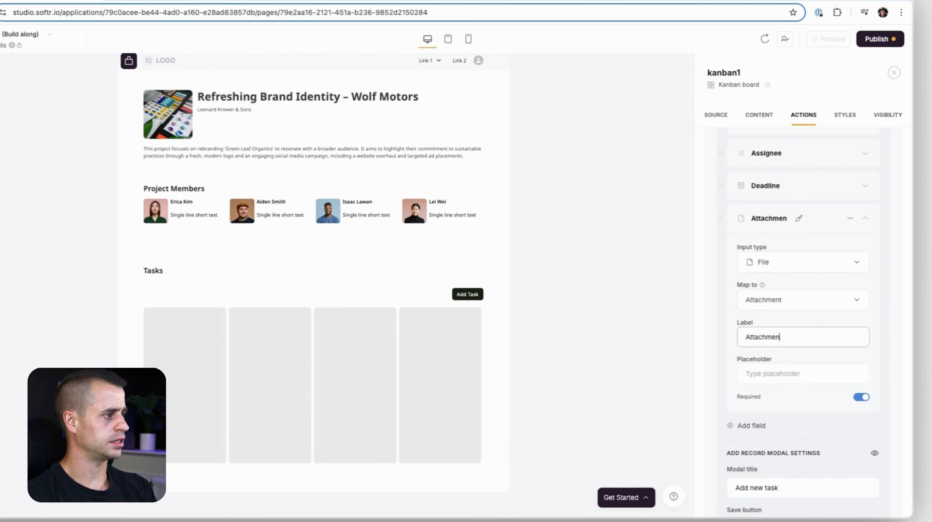
scroll(793, 377, "down", 2)
left_click(866, 351)
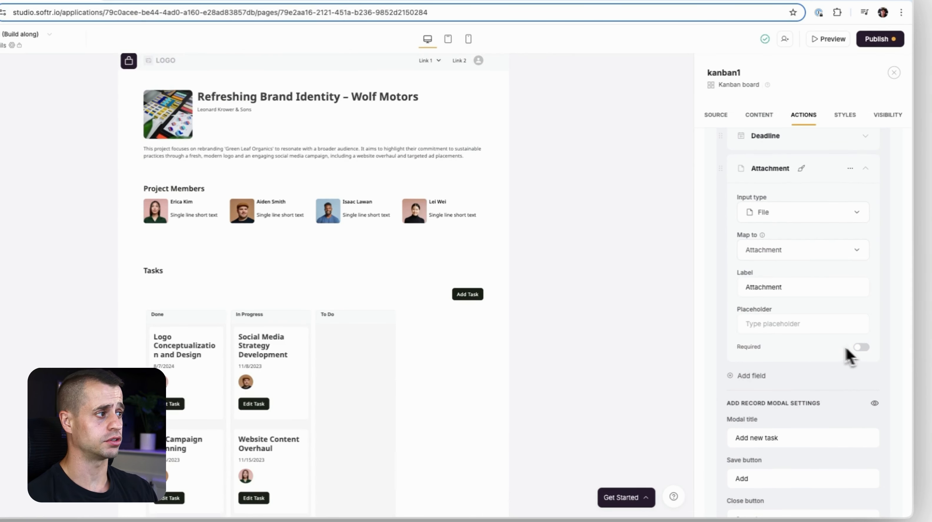
scroll(837, 355, "up", 1)
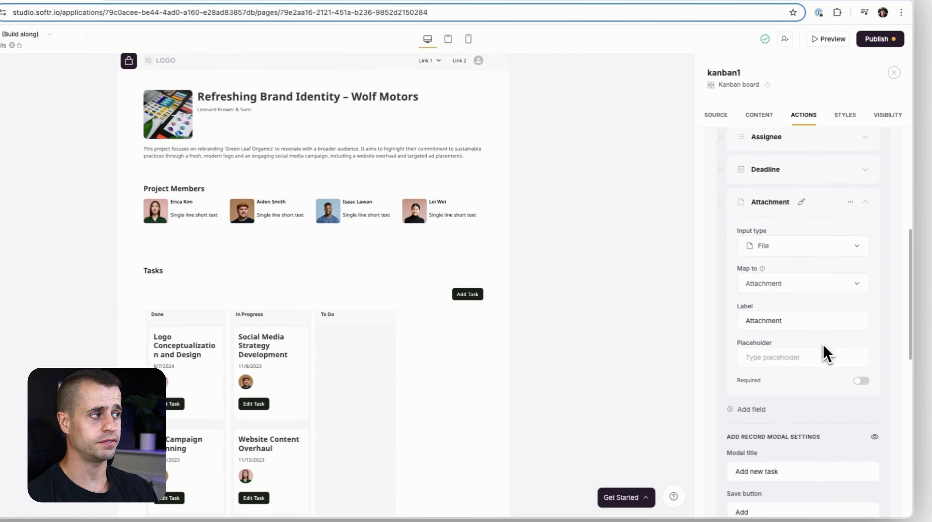
left_click(875, 212)
- Add a Hidden field to the Add record form, mapped to Project with the details page record's Record ID as its value
left_click(751, 234)
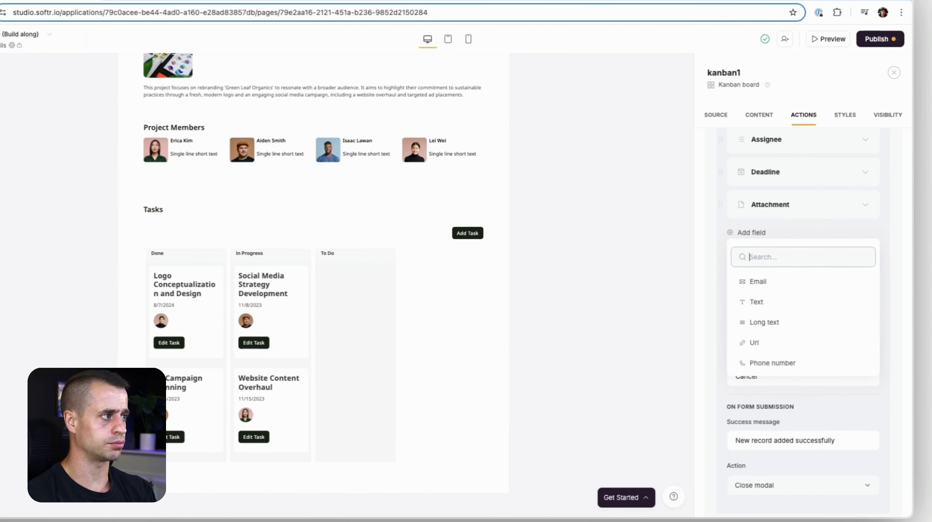
left_click(775, 231)
scroll(775, 231, "down", 1)
scroll(774, 231, "up", 1)
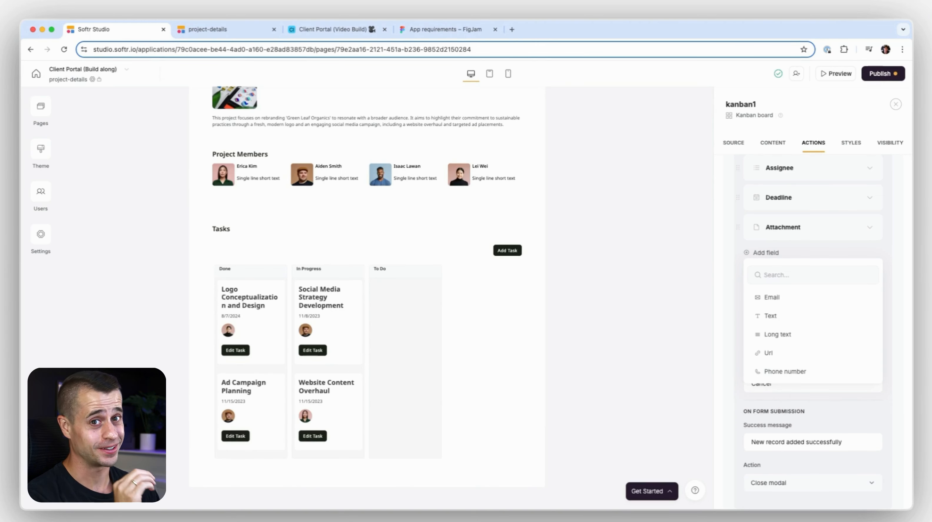
scroll(782, 304, "down", 5)
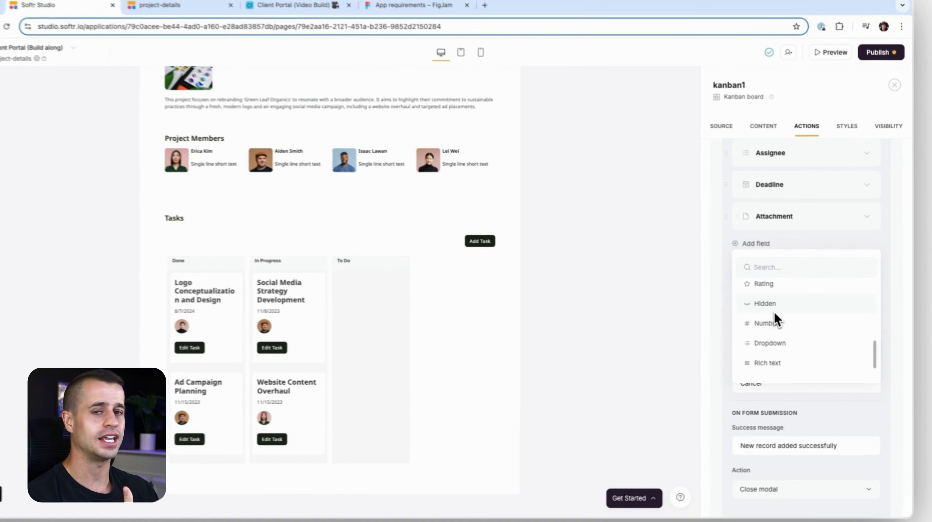
left_click(774, 311)
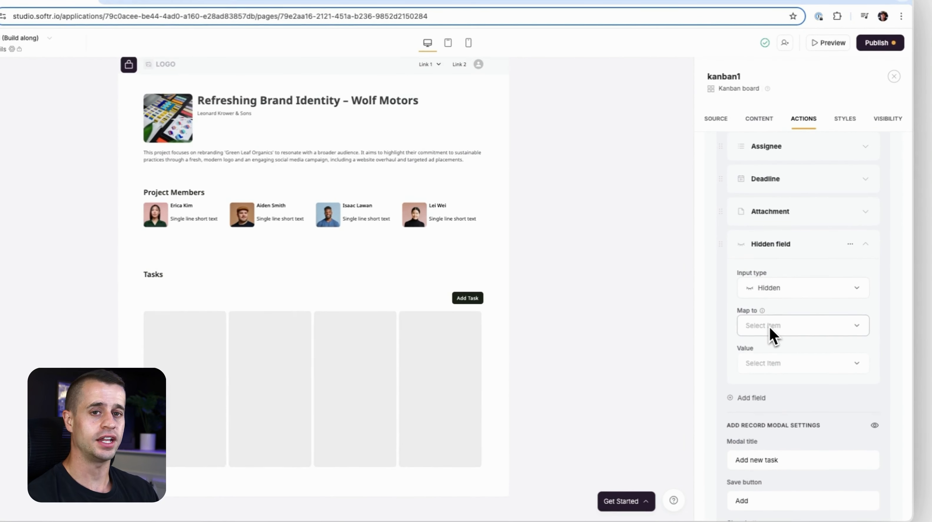
left_click(770, 326)
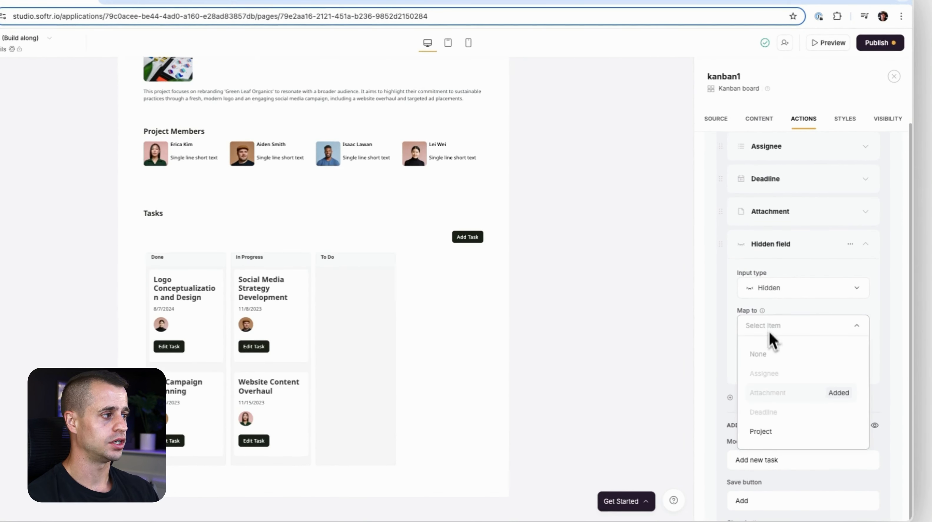
left_click(772, 412)
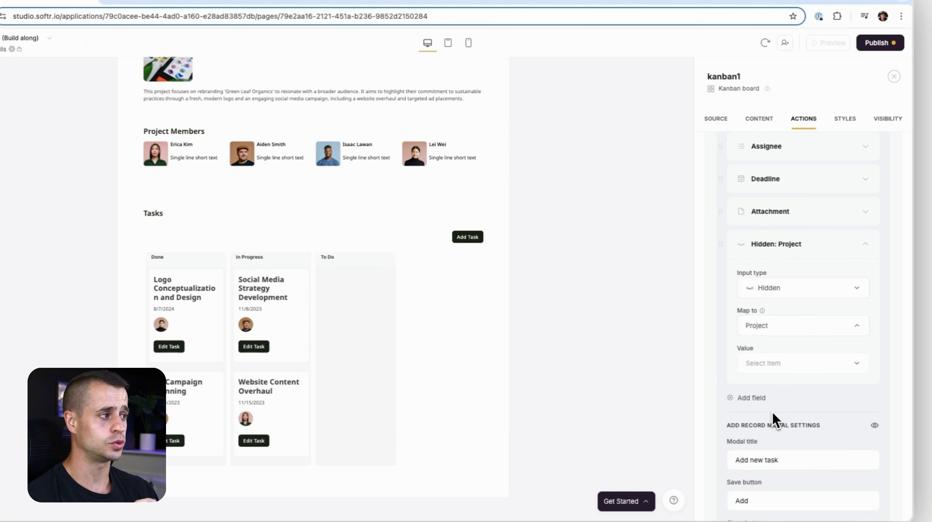
left_click(772, 364)
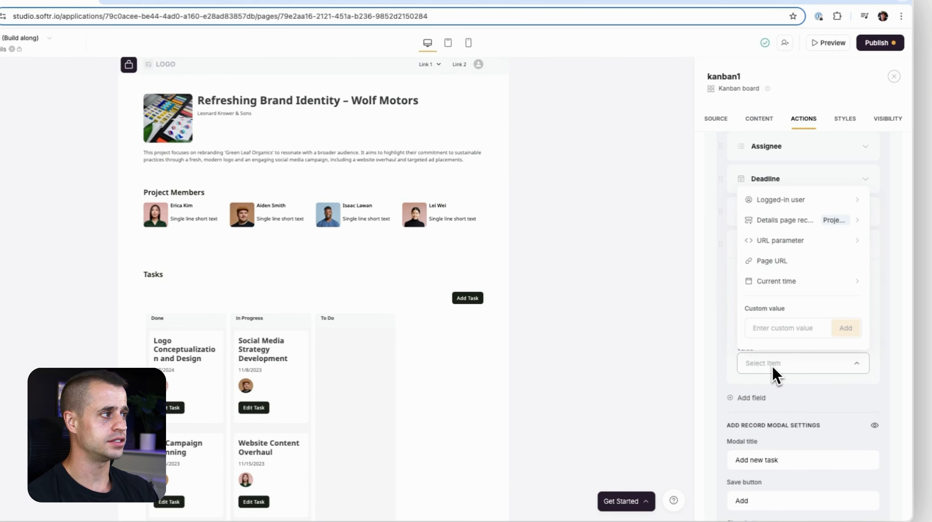
left_click(786, 222)
left_click(779, 203)
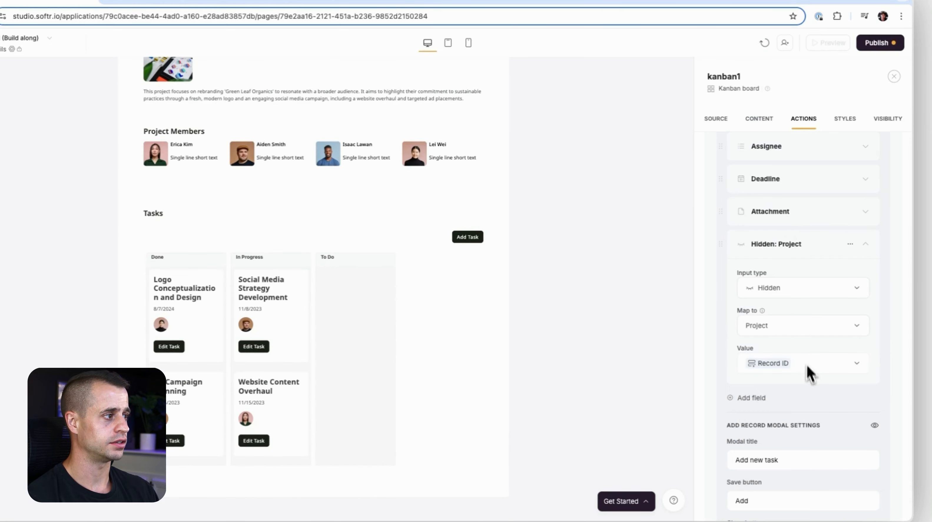
scroll(809, 380, "up", 2)
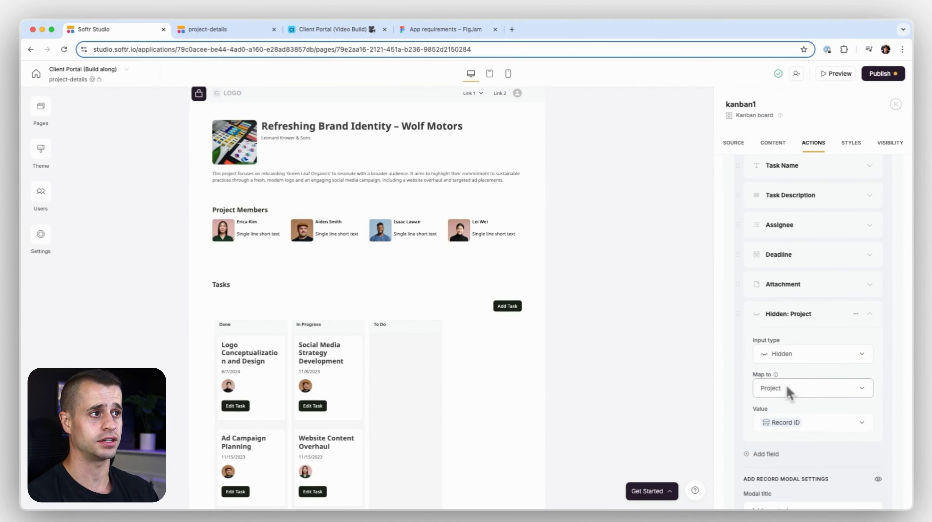
scroll(426, 281, "down", 3)
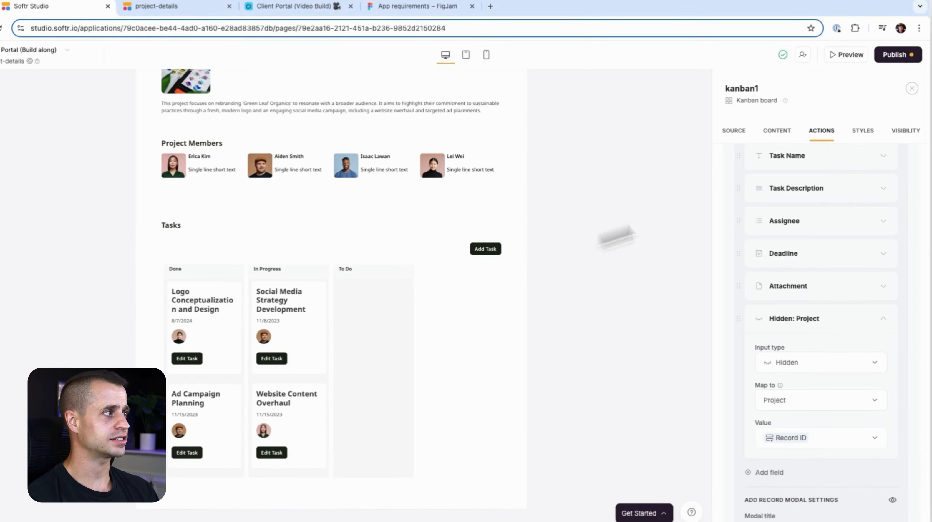
- Reduce the kanban board's top padding to XS and open the project-details page preview
left_click(851, 143)
left_click(794, 211)
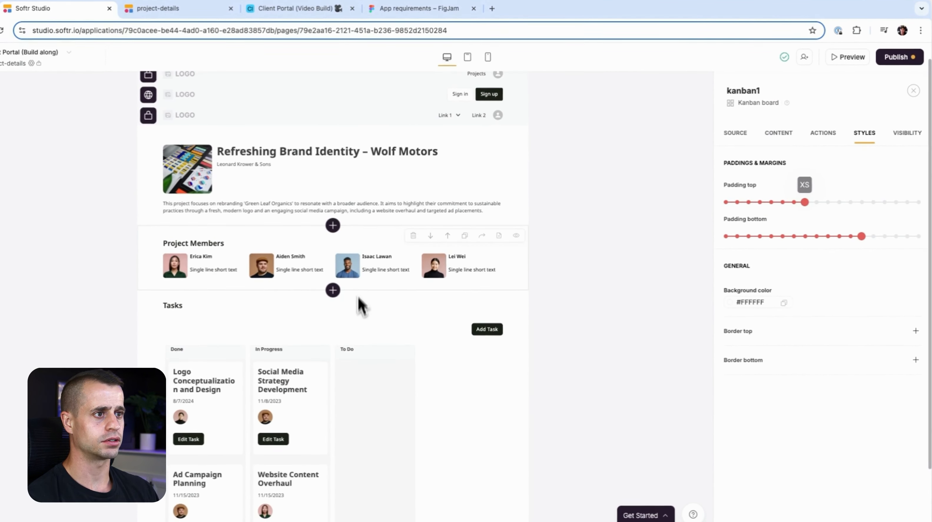
left_click(847, 57)
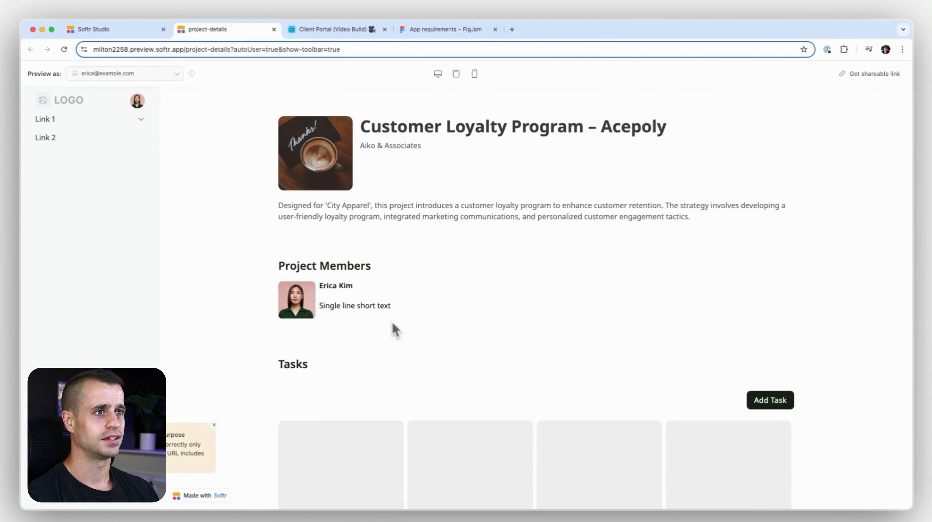
- Switch the project-details preview to the user listed directly below the currently previewed one
scroll(227, 219, "down", 3)
scroll(256, 254, "up", 3)
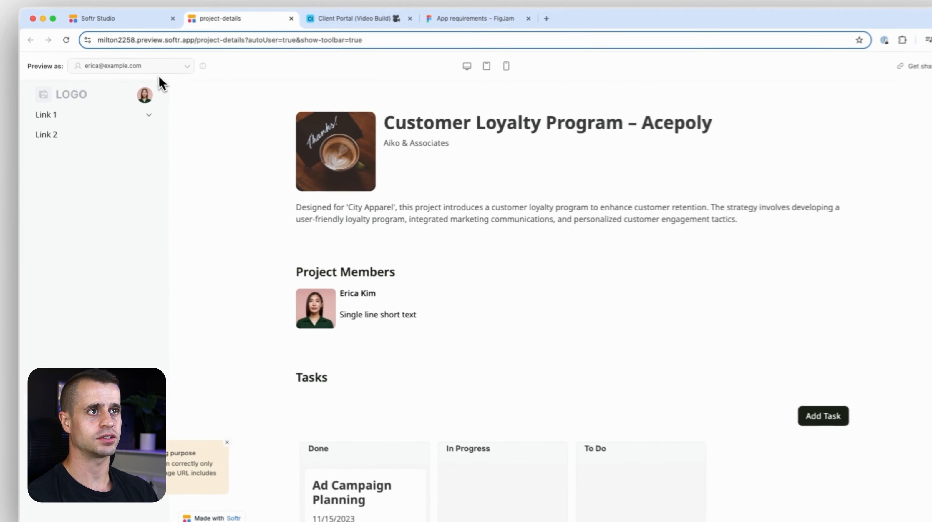
left_click(156, 70)
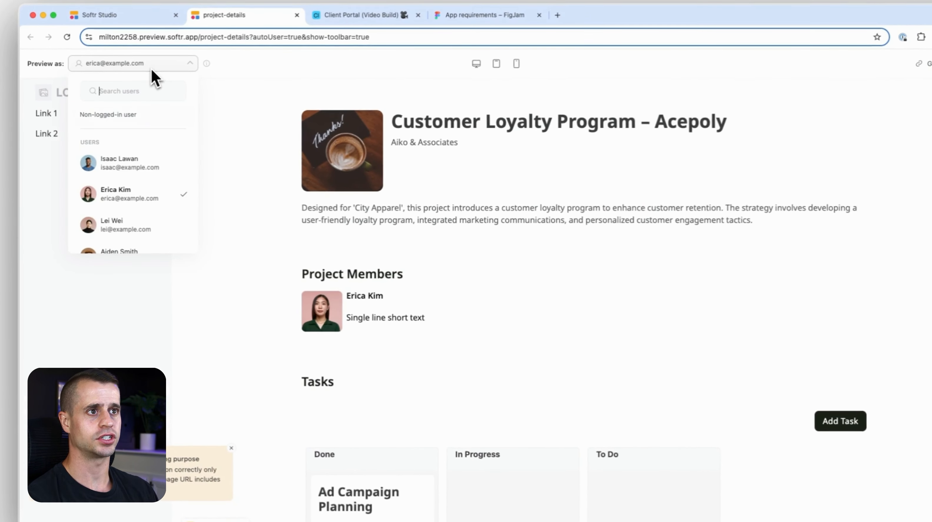
left_click(134, 214)
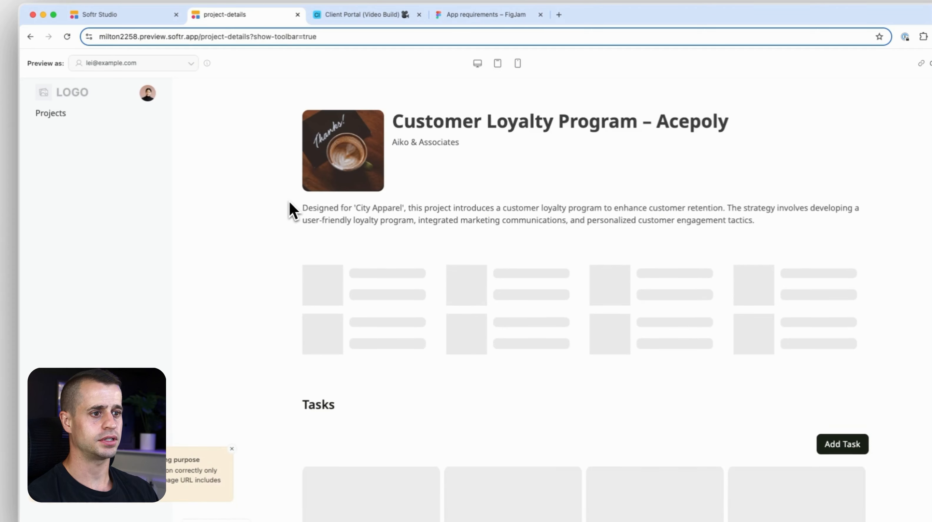
- Open the Customer Loyalty Program – Acepoly project from the Projects page and go to its Tasks board
left_click(54, 114)
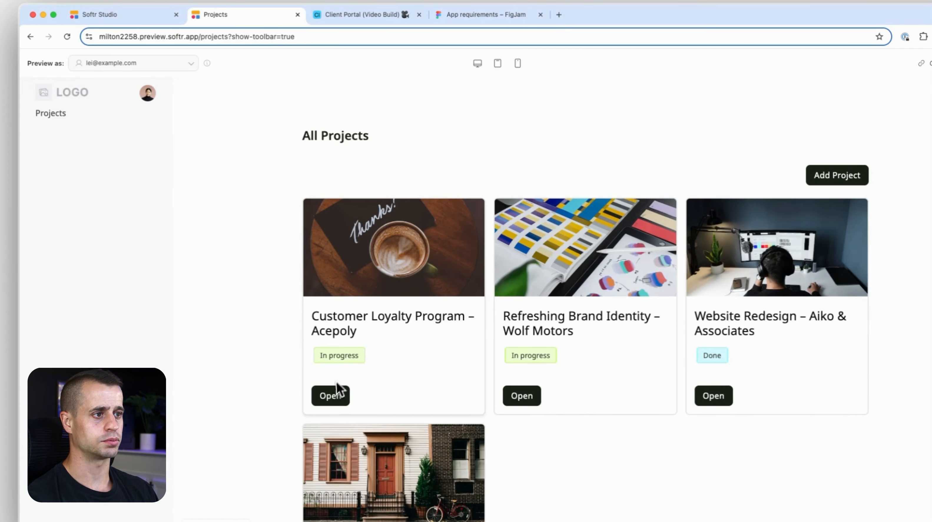
left_click(338, 390)
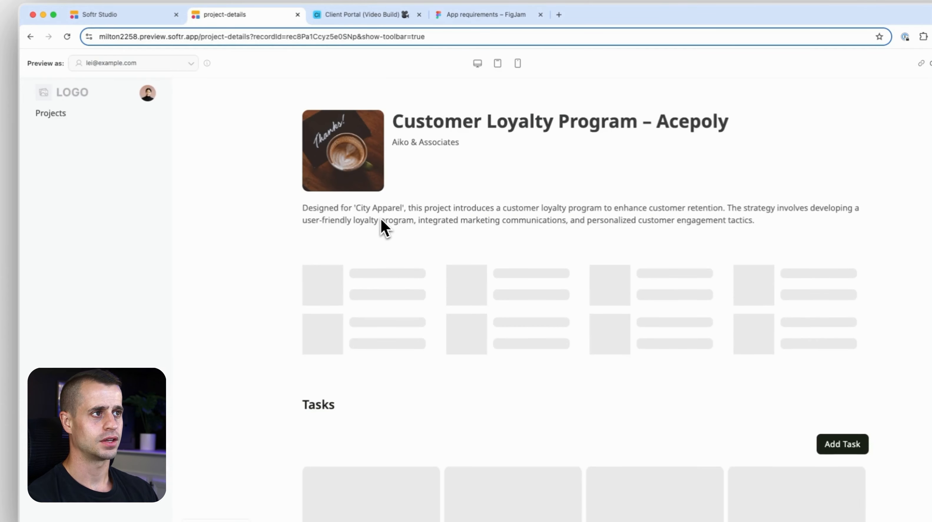
scroll(359, 303, "down", 1)
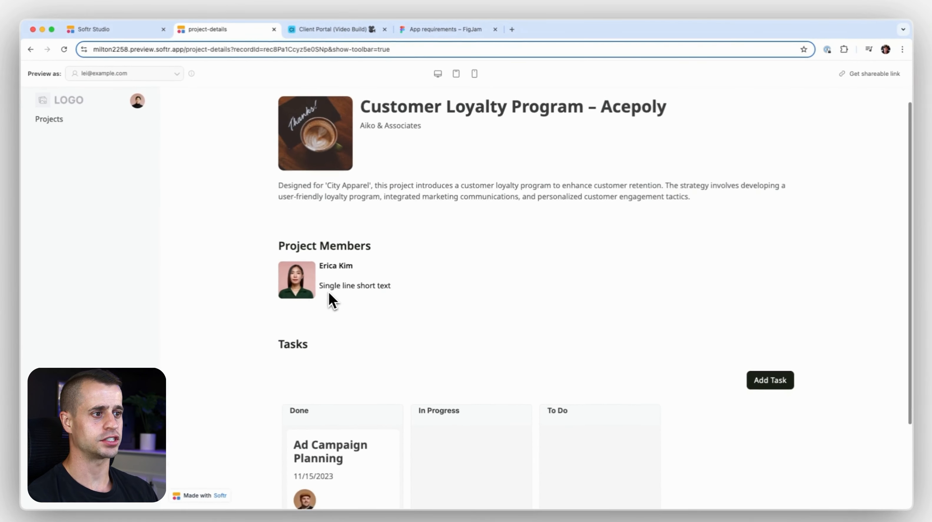
scroll(331, 300, "down", 3)
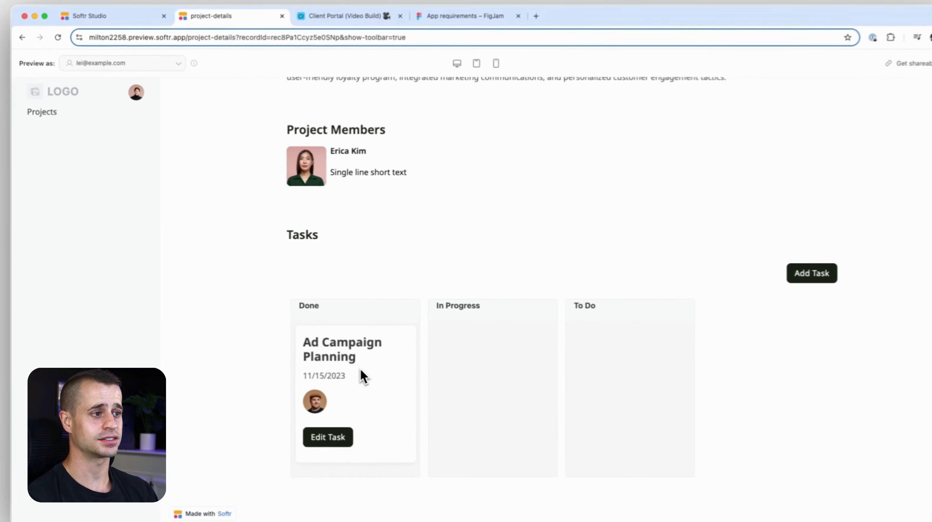
- Move the Ad Campaign Planning task from Done to In Progress and check its edit form without changing anything
left_click_drag(361, 376, 492, 366)
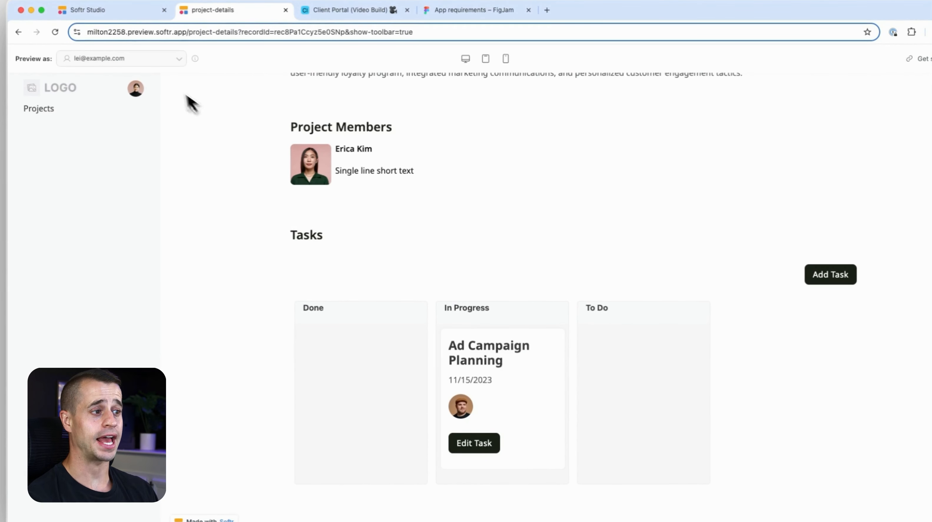
left_click(475, 444)
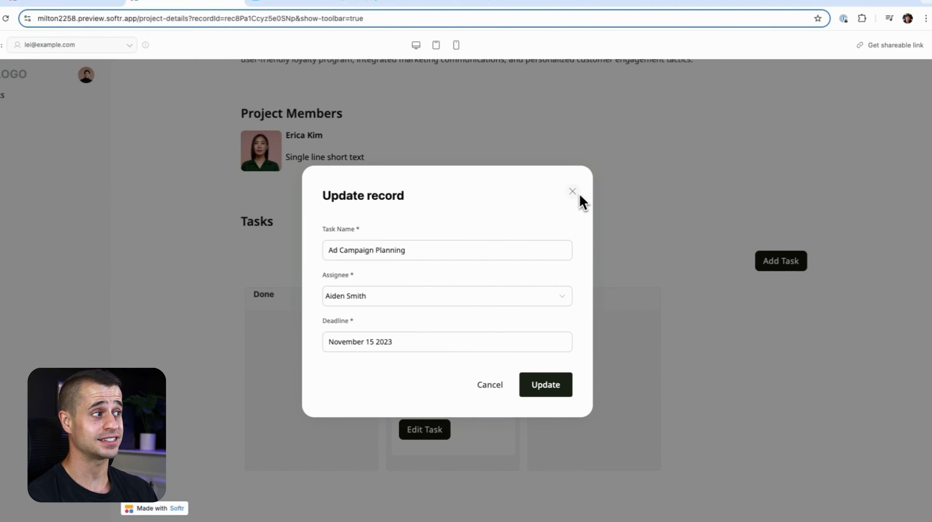
left_click(579, 195)
- Start a new task named "My first task!" with a description about crafting a comprehensive plan to enhance the brand's presence on social media platforms
left_click(780, 261)
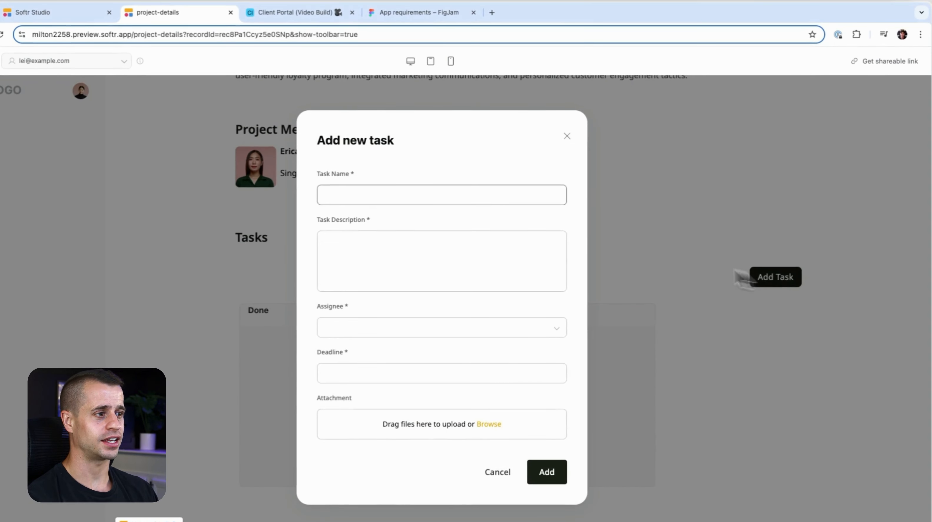
type("My first task!")
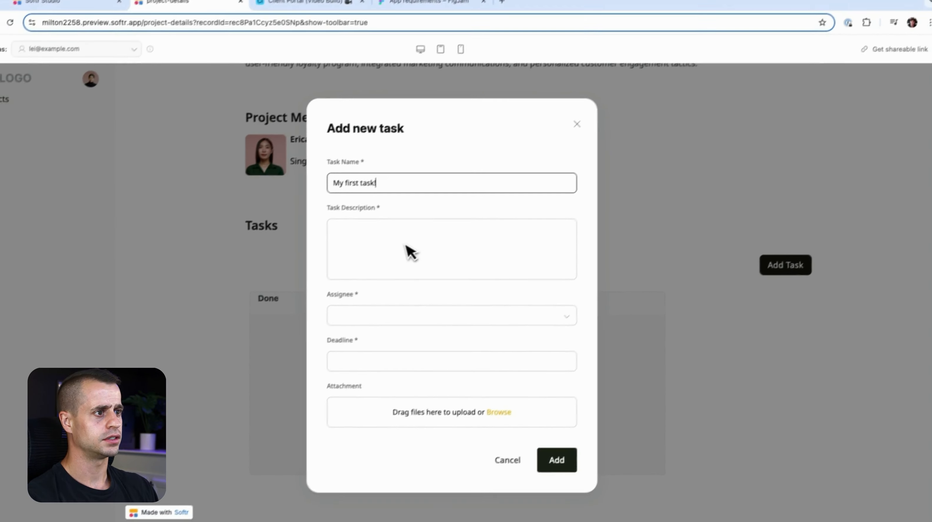
left_click(377, 282)
type("This task focuses on crafting a comprehensive plan to enhance the brand's presence on social media platforms. It includes identifying target audiences, setting goals, selecting appropriate platforms, and creating a content calendar.")
- Assign the new task to the listed project member, set its deadline to September 16 2024 and add it to the board
left_click(340, 349)
left_click(376, 351)
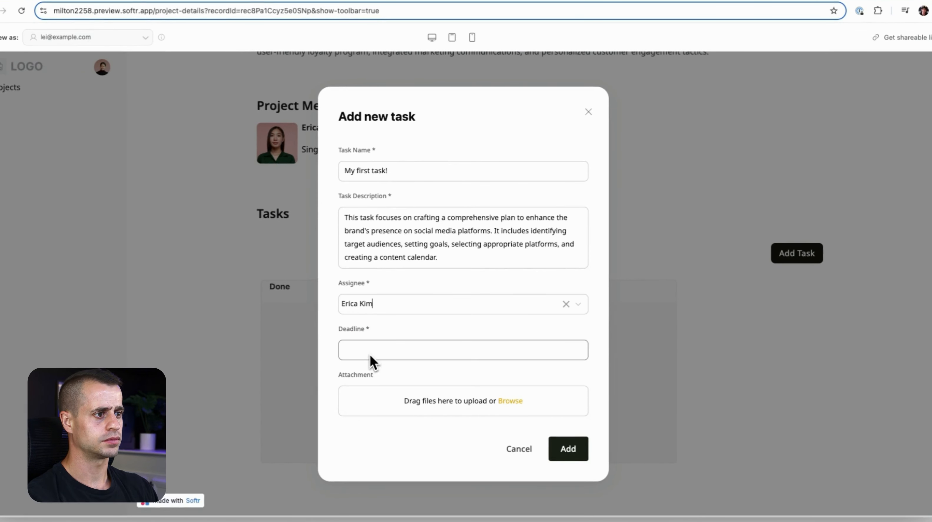
left_click(381, 358)
left_click(382, 443)
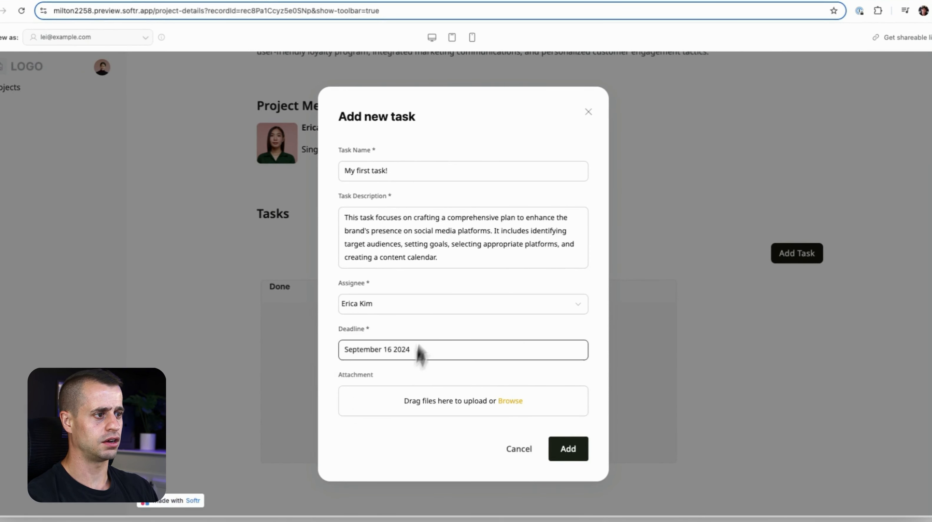
left_click(578, 455)
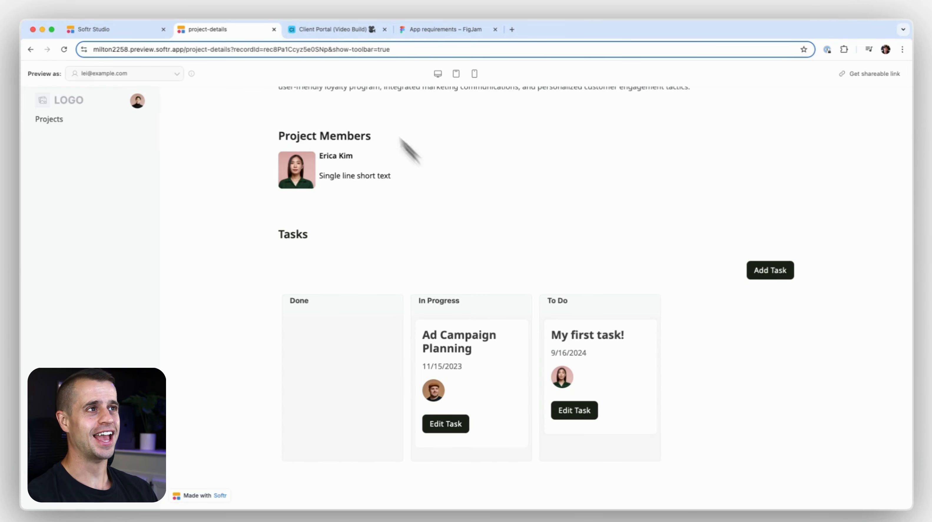
- Switch to the Client Portal base in Airtable to check the new task's record in the Tasks table
left_click(344, 30)
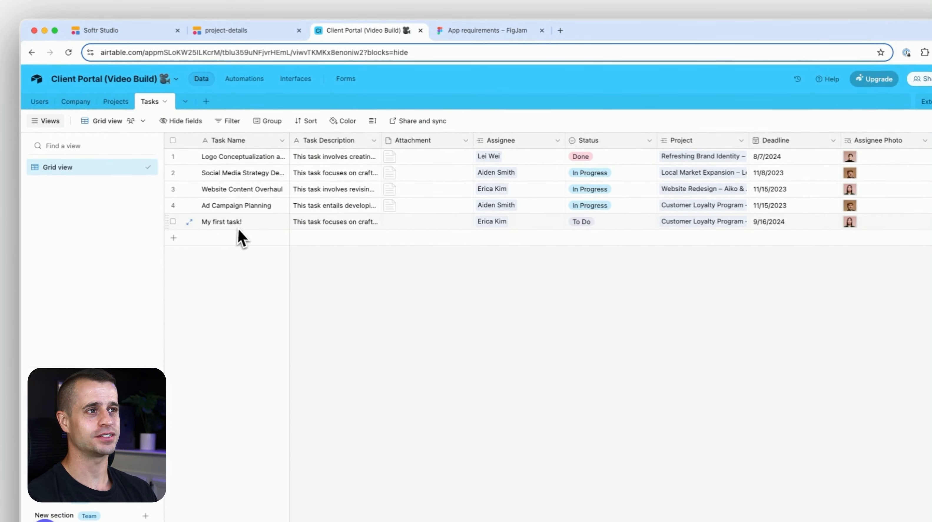